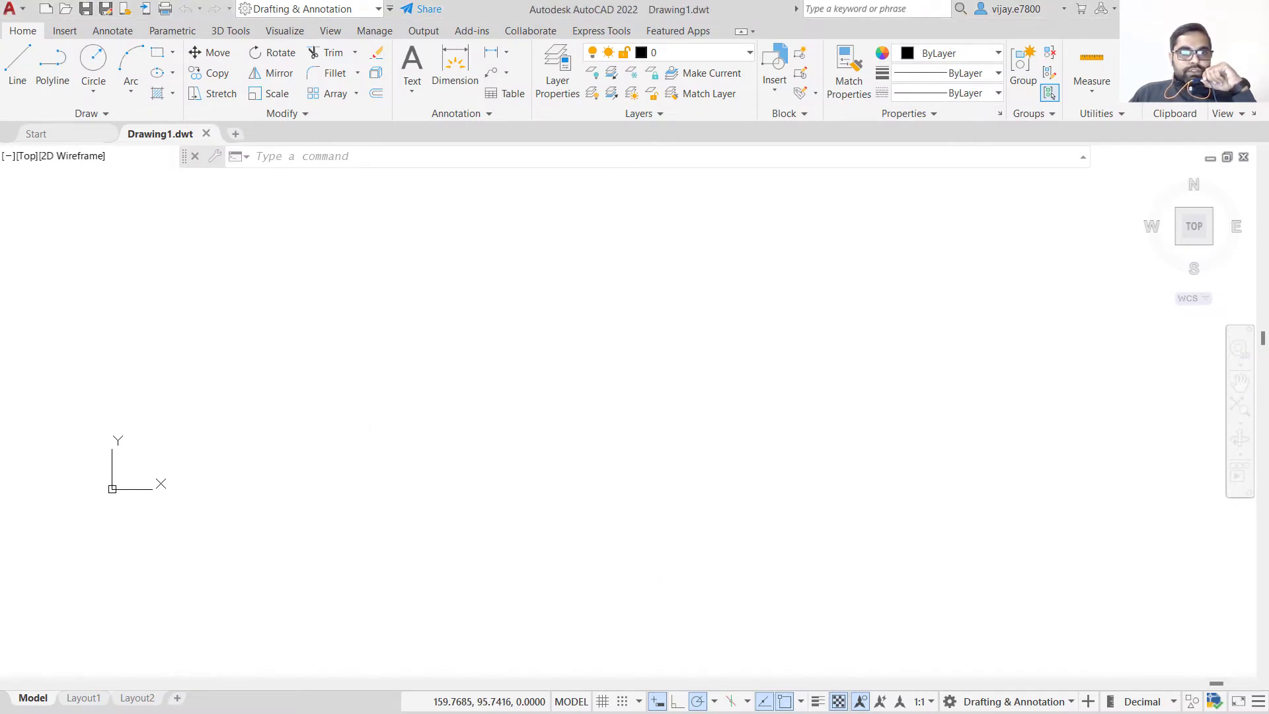
Draw a circle centred at 20,20 with a radius of 10
middle_click_drag(185, 377, 278, 459)
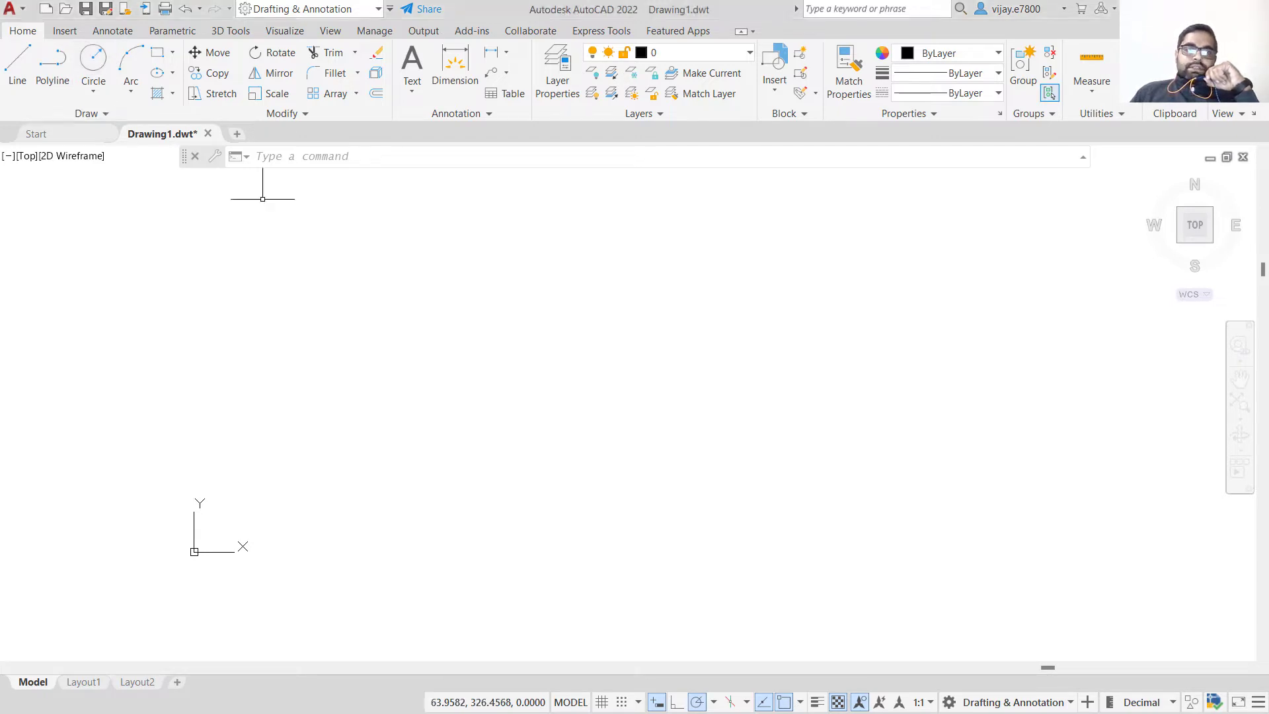
key("Return")
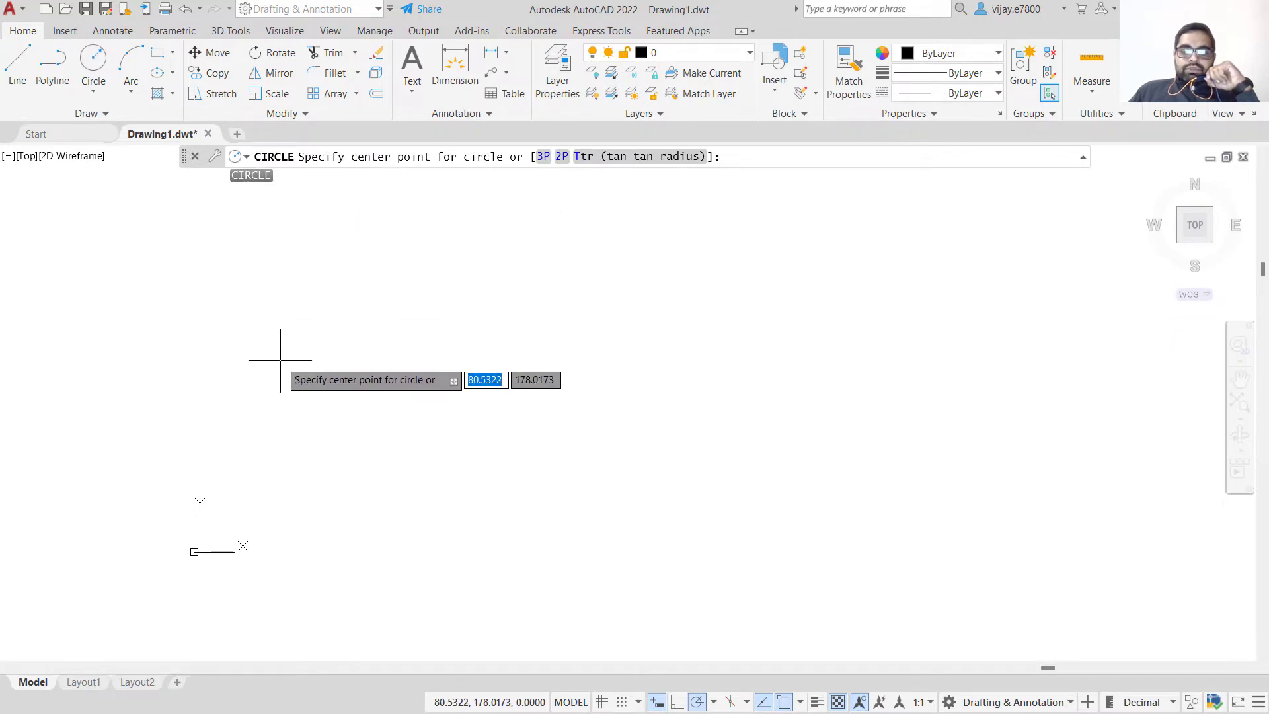
type("20")
key("Tab")
type("20")
key("Return")
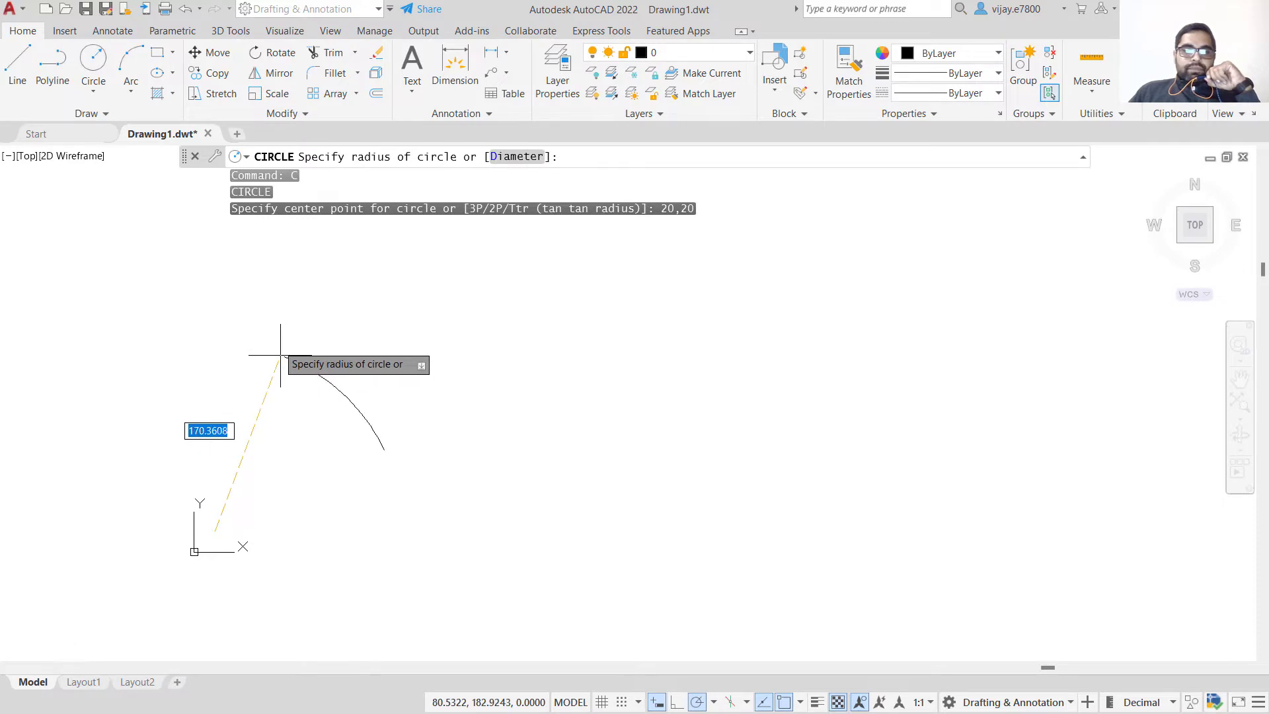
scroll(326, 390, "up", 5)
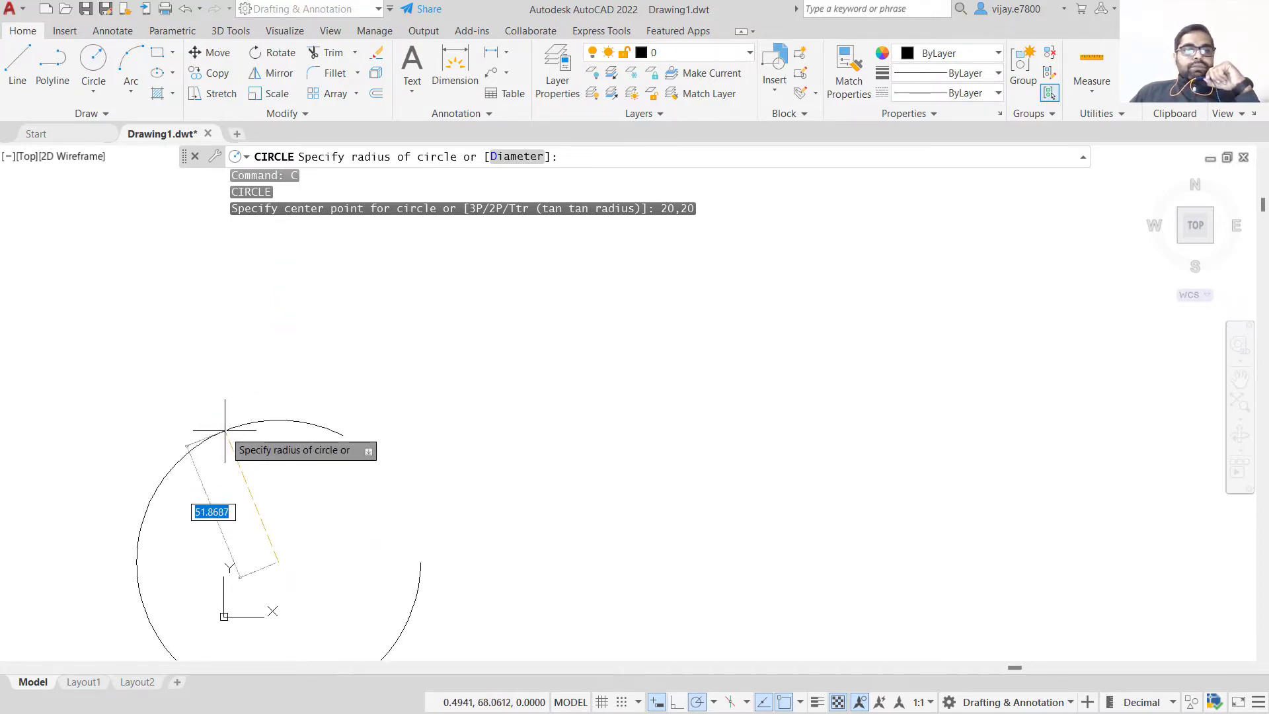
type("10")
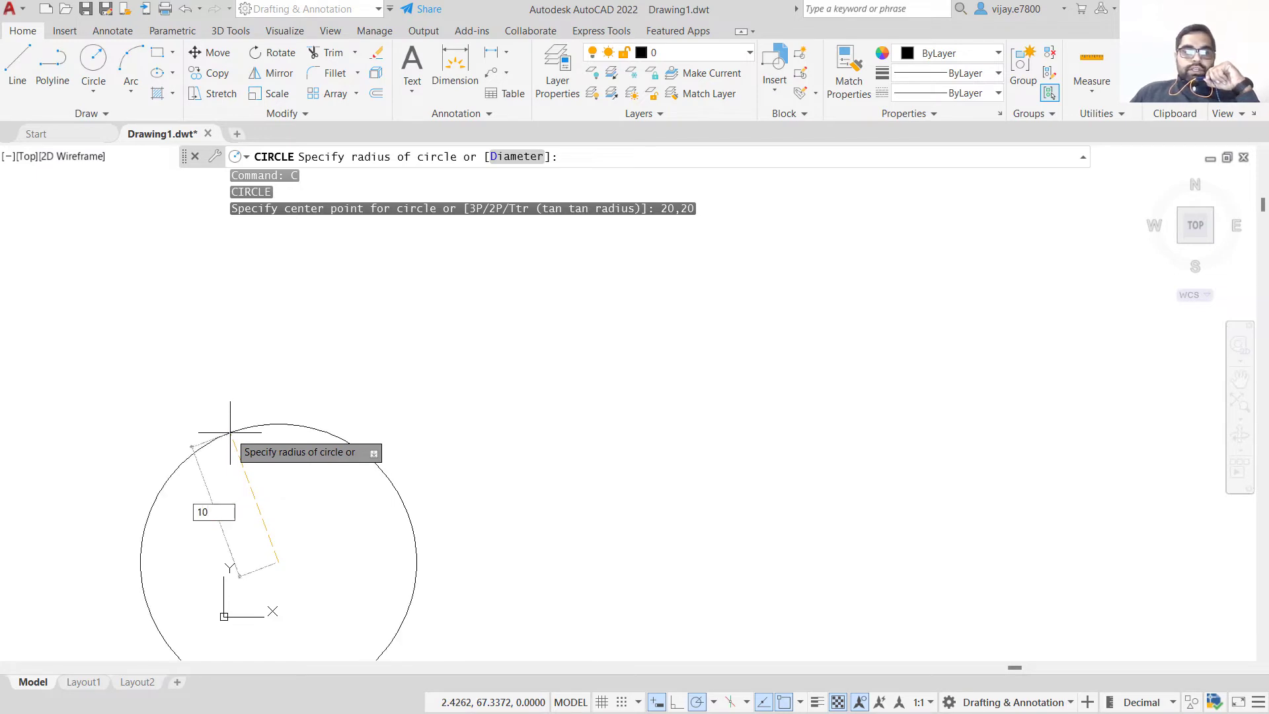
key("Return")
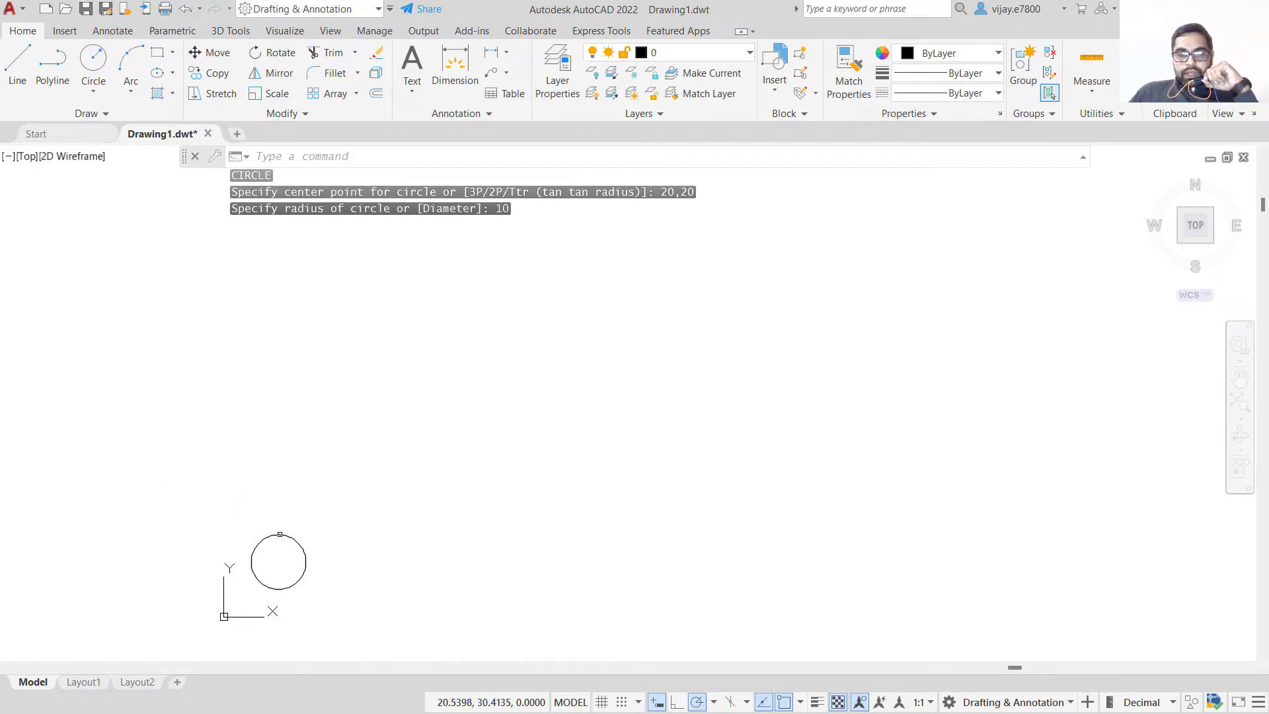
Offset the circle outward by a distance of 7 to form a concentric outer circle
scroll(282, 558, "up", 2)
middle_click_drag(283, 558, 399, 489)
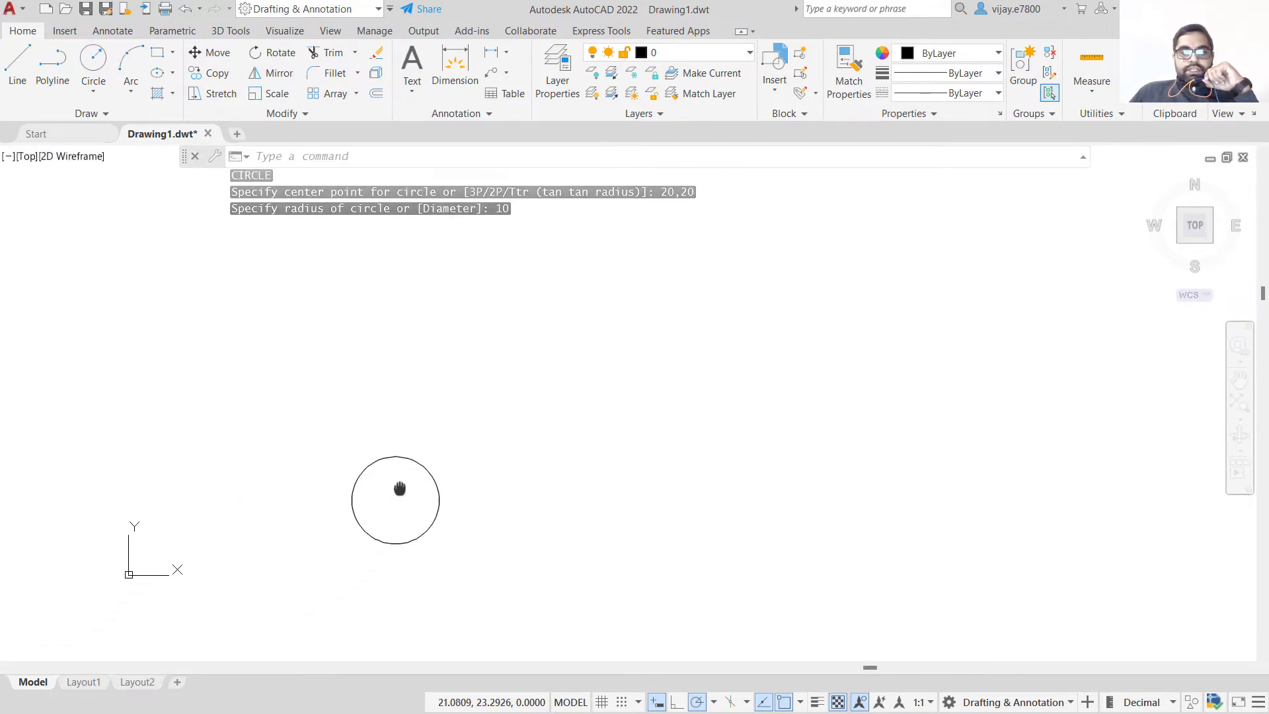
scroll(396, 480, "up", 2)
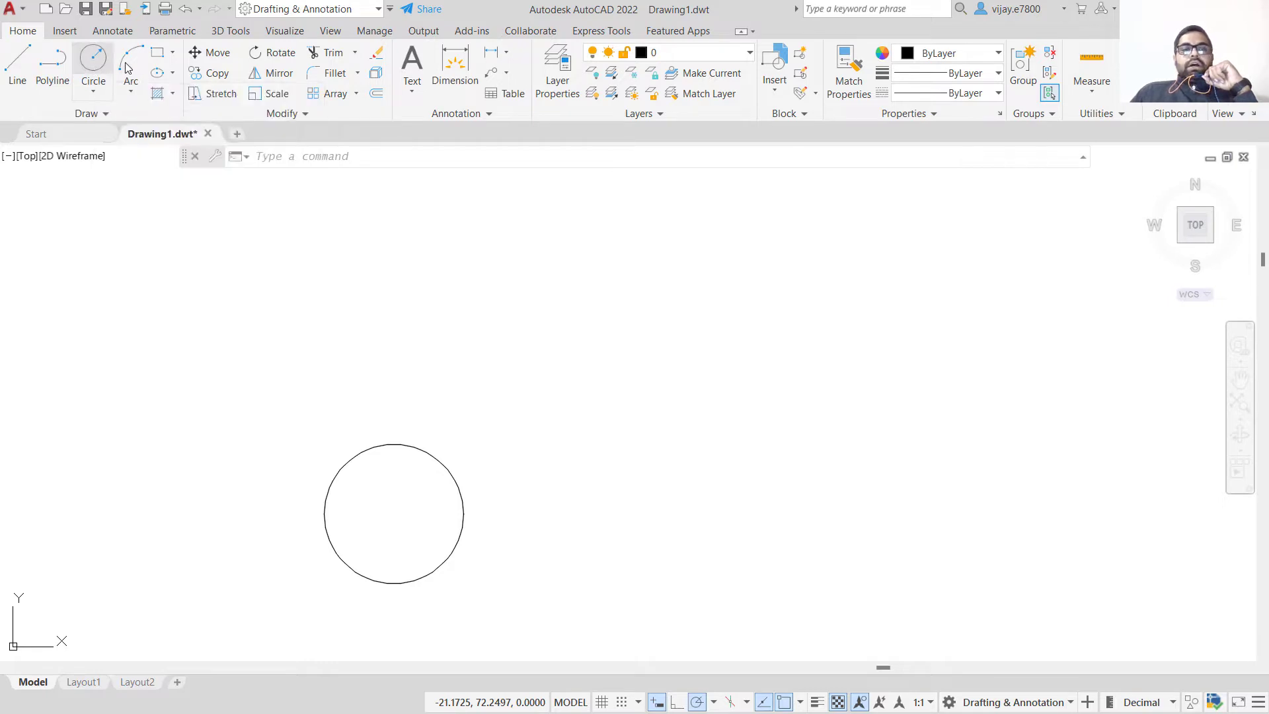
left_click(374, 99)
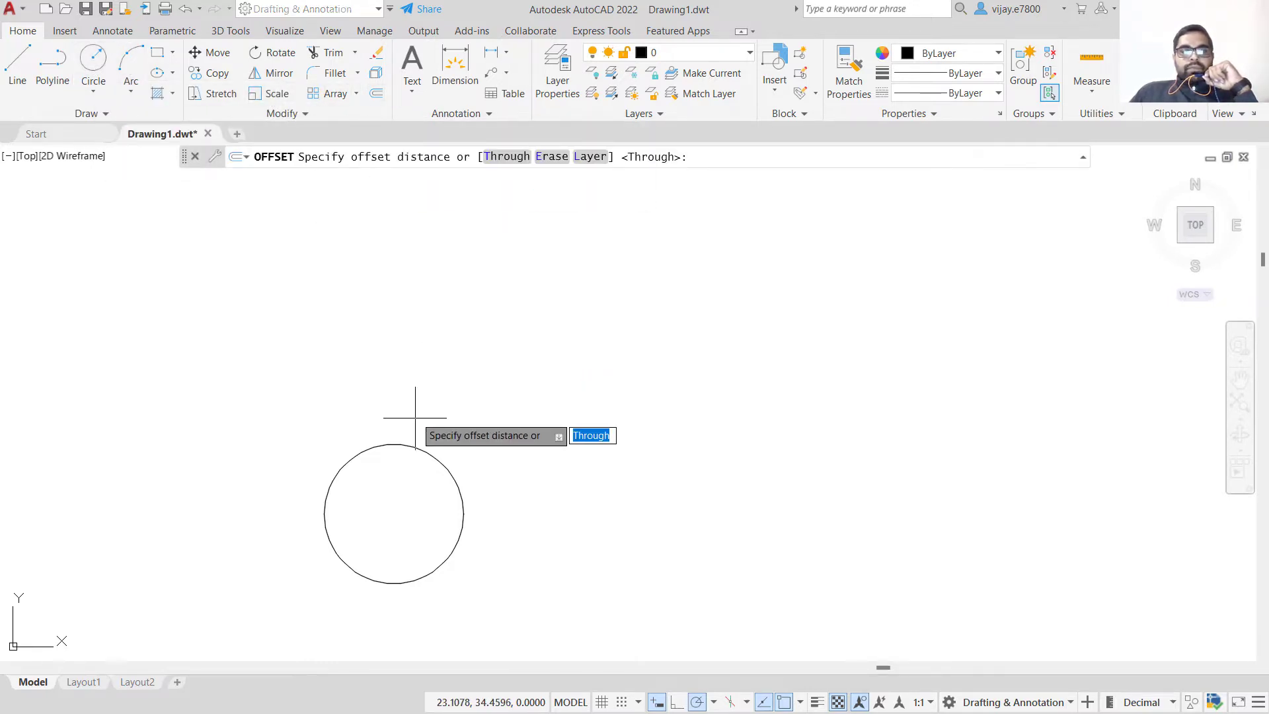
type("7")
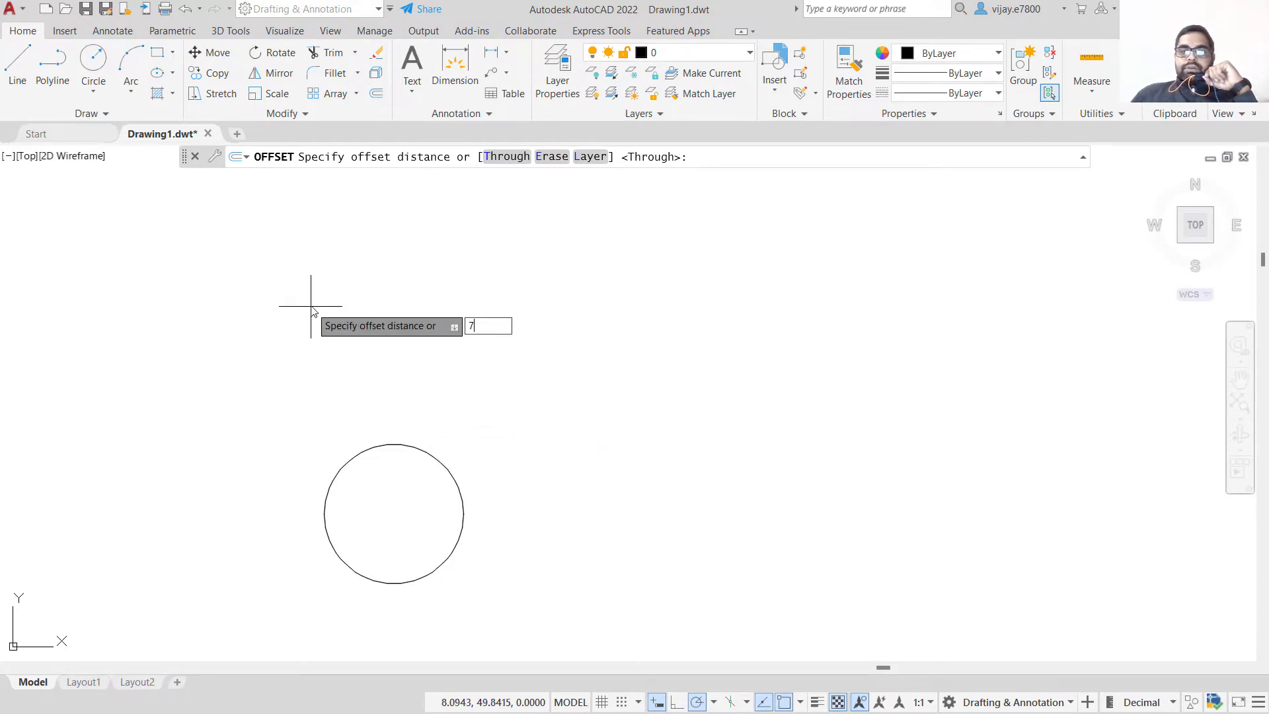
key("Return")
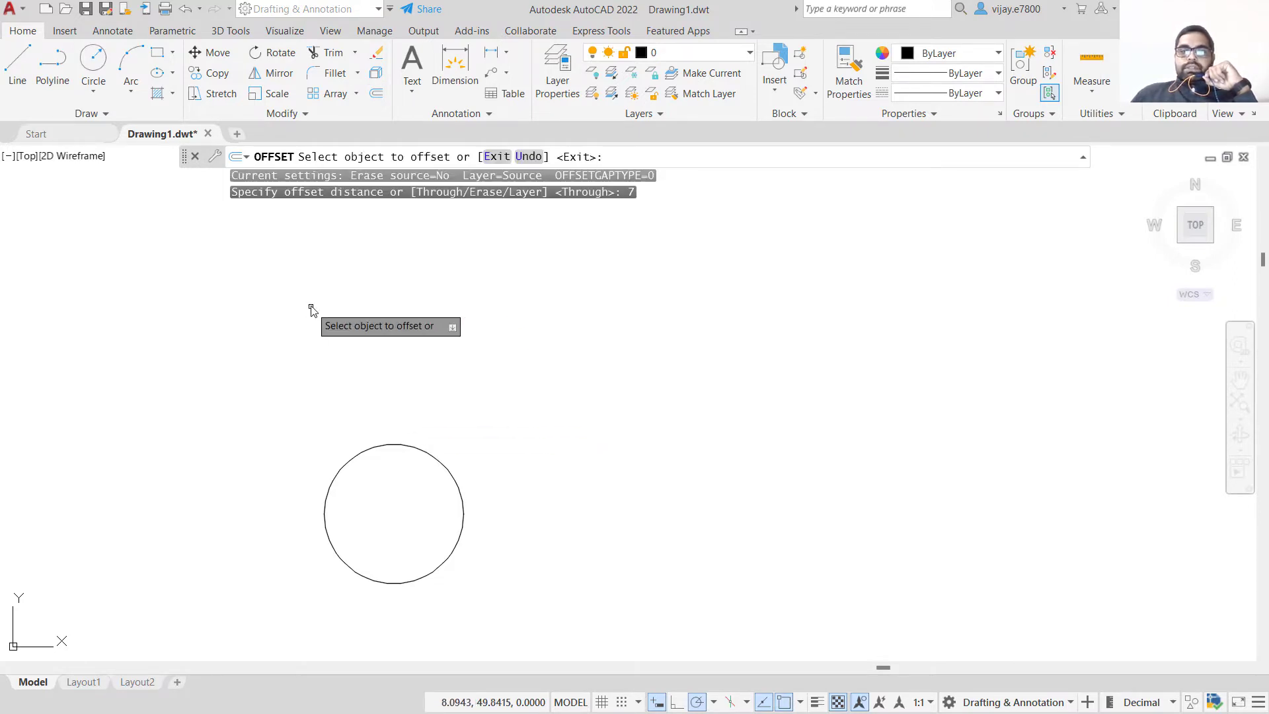
left_click(361, 448)
left_click(357, 411)
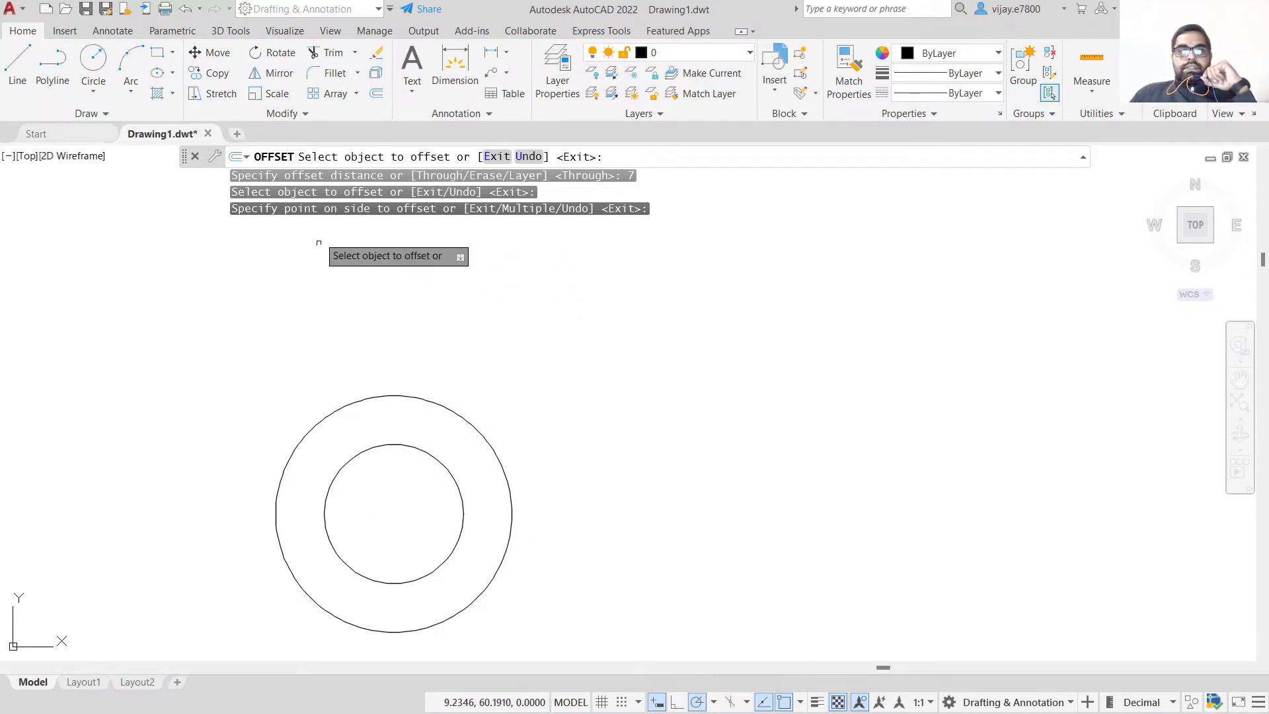
key("Escape")
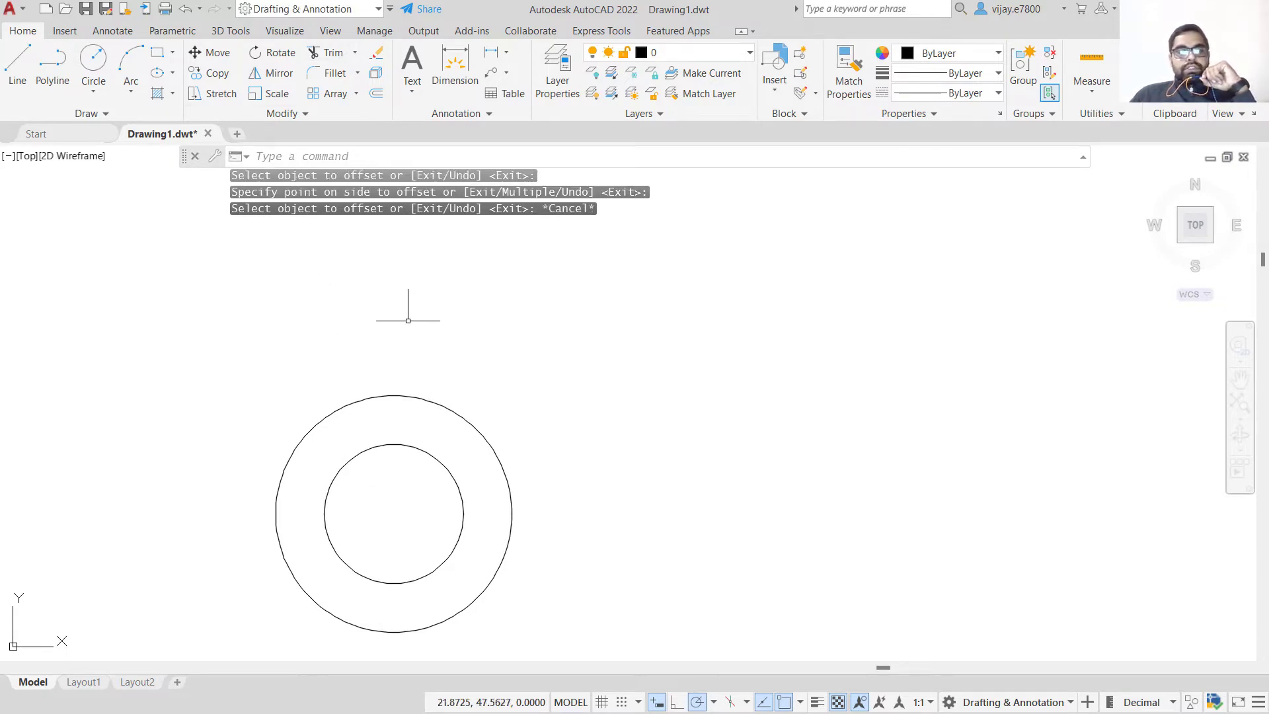
Draw a horizontal line of length 84 at 0° from the centre of the concentric circles
middle_click_drag(403, 336, 334, 345)
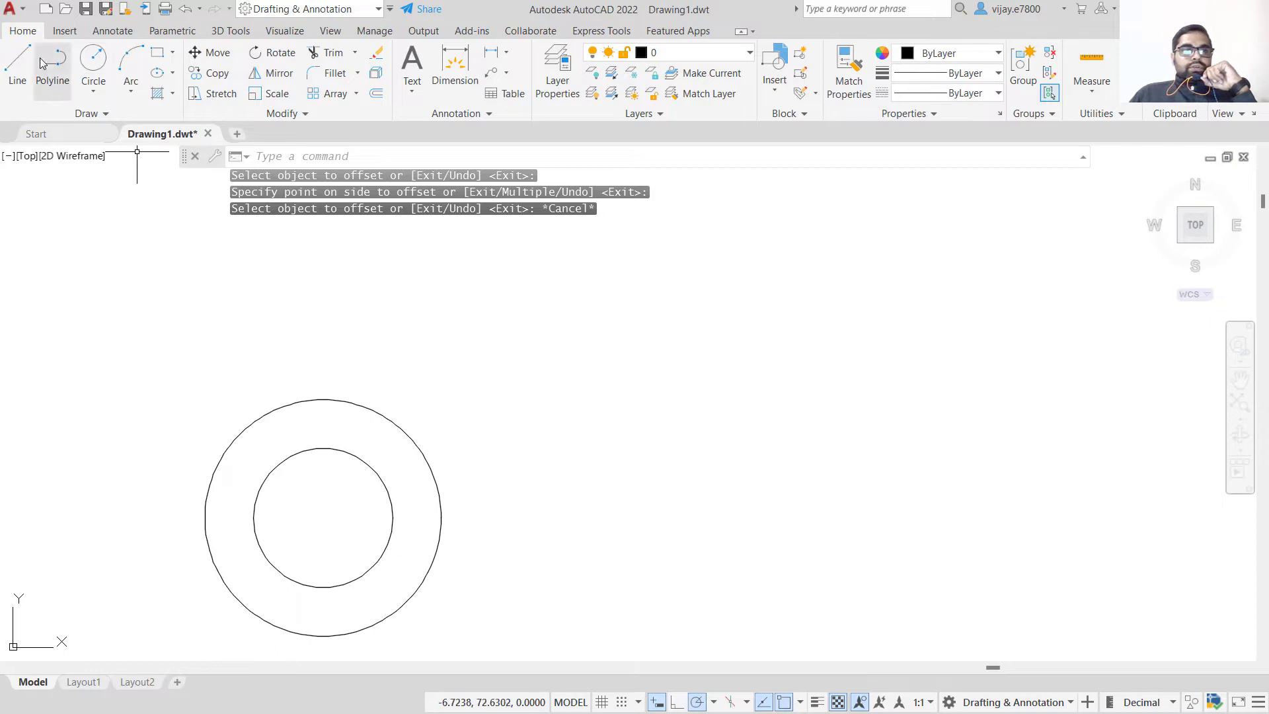
left_click(16, 67)
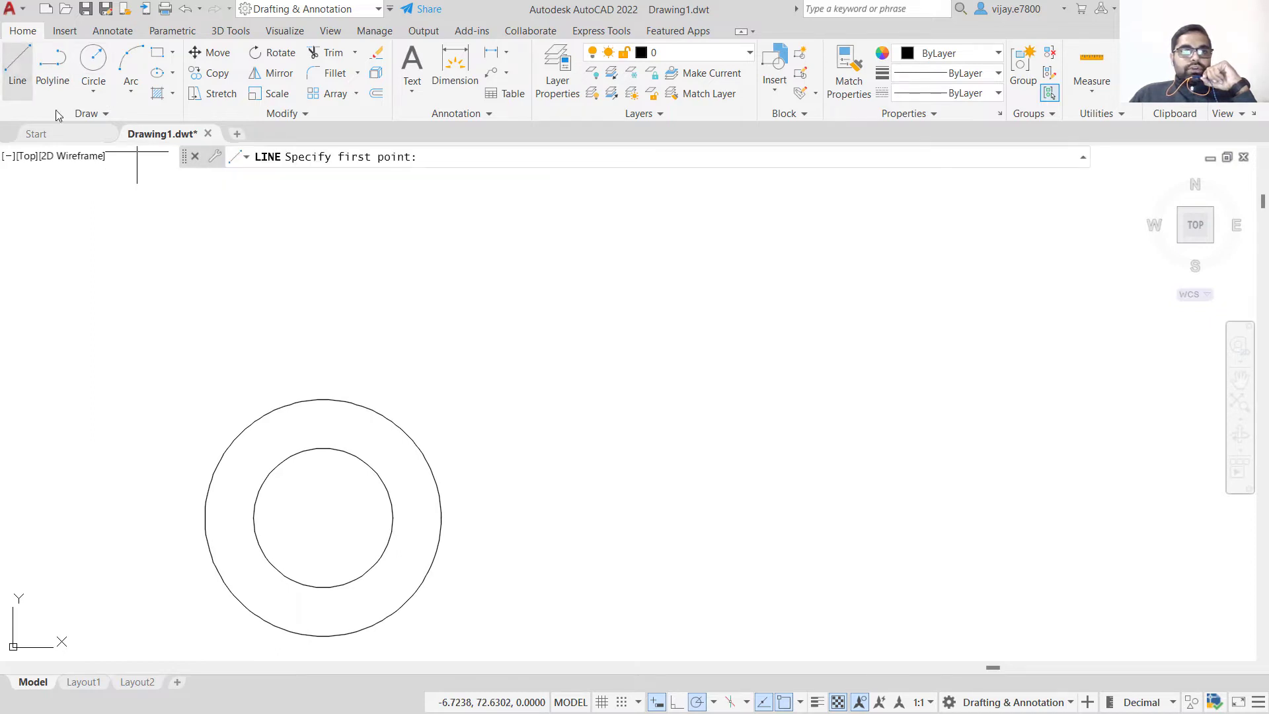
left_click(322, 517)
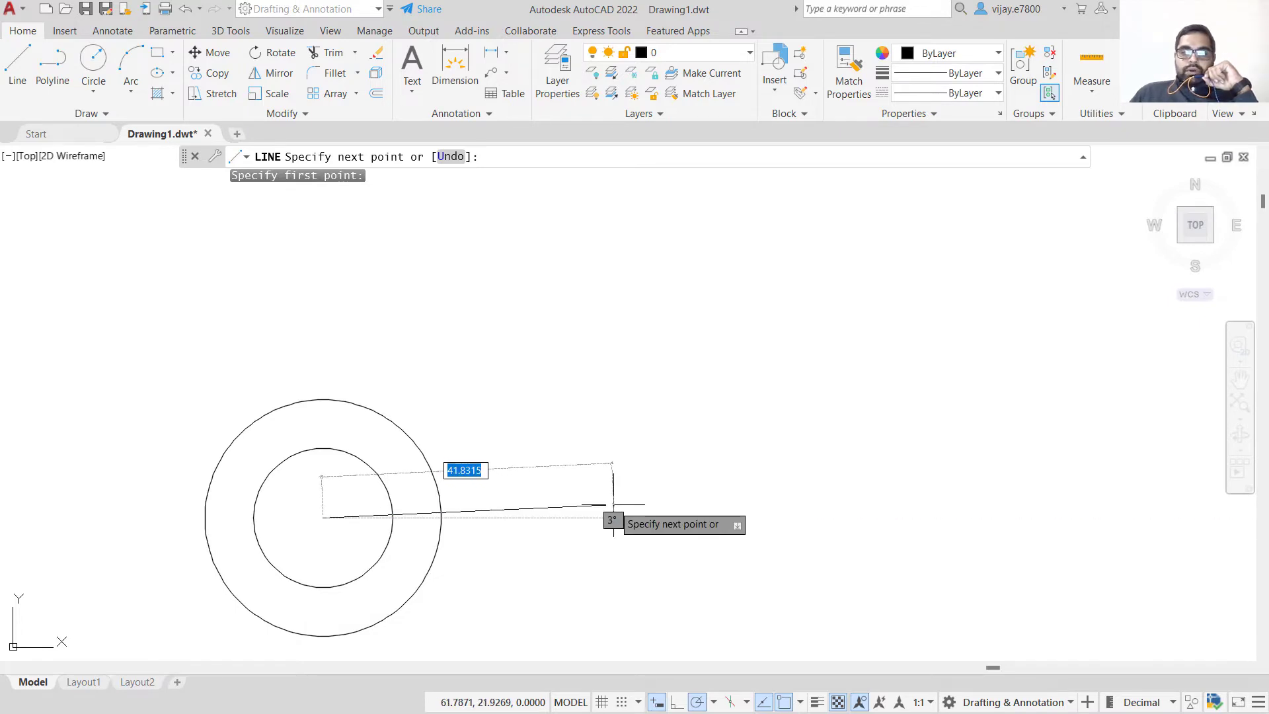
type("@")
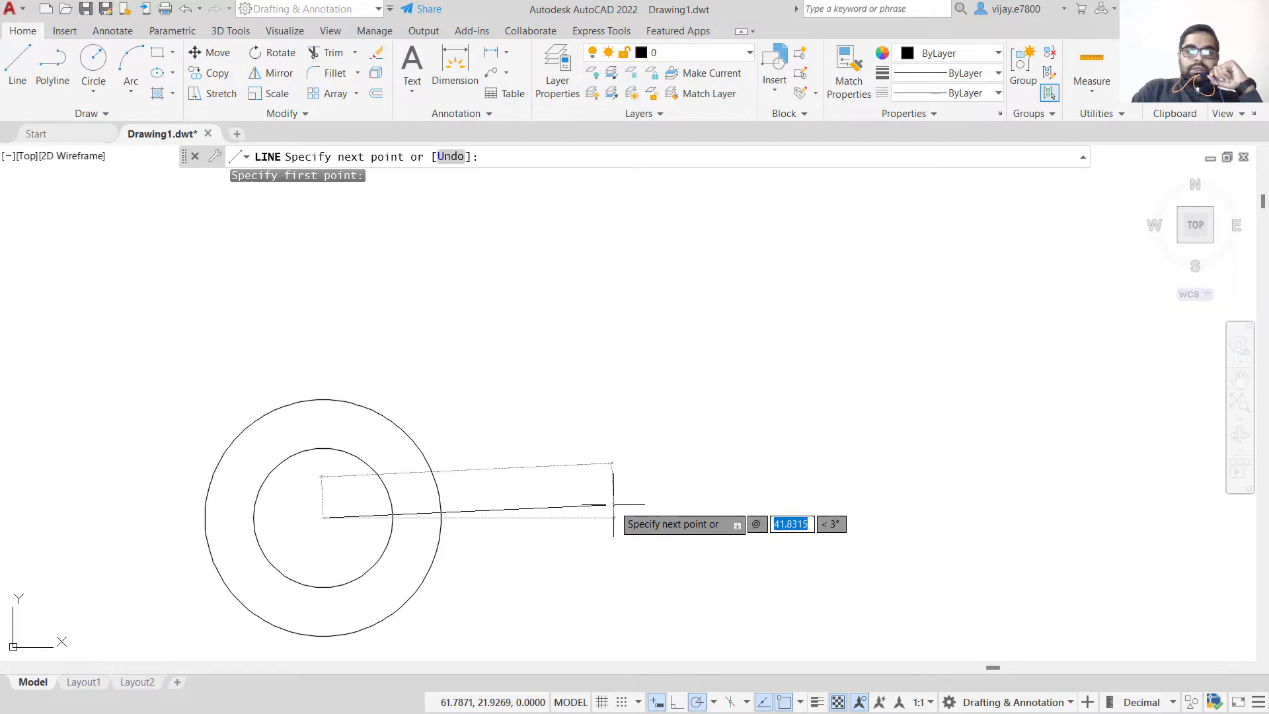
type("84")
key("Tab")
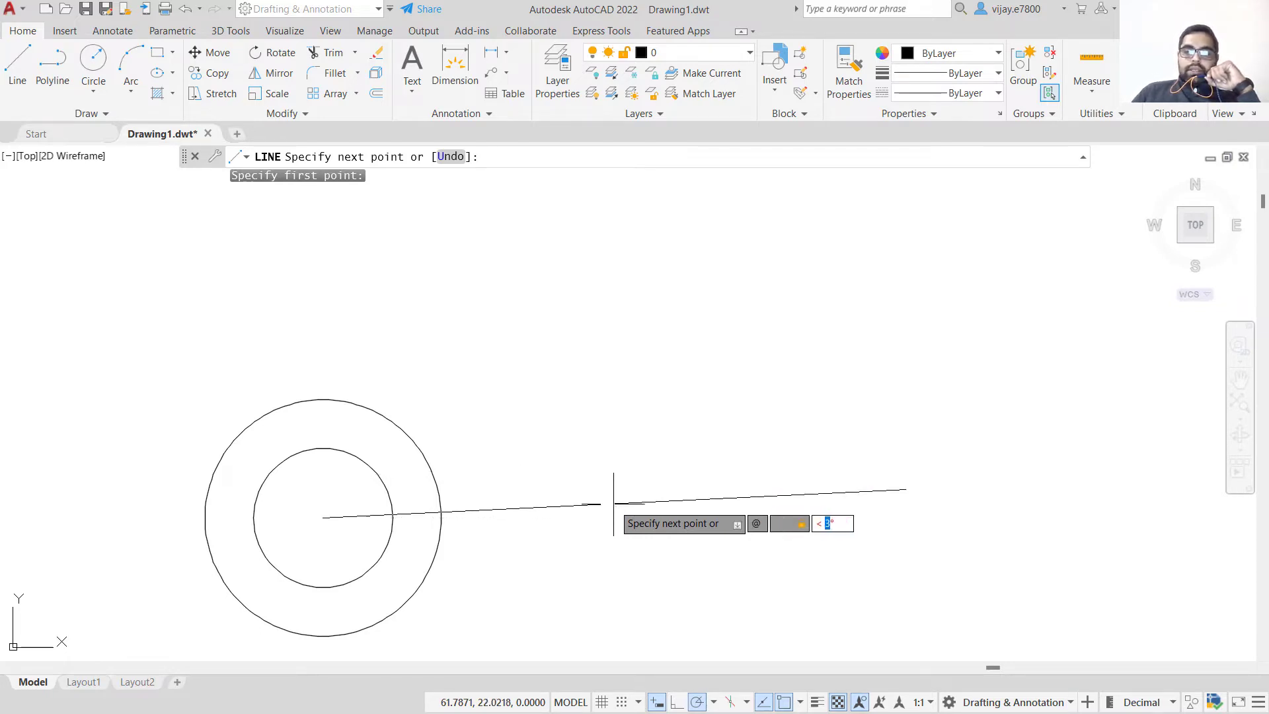
type("0")
key("Return")
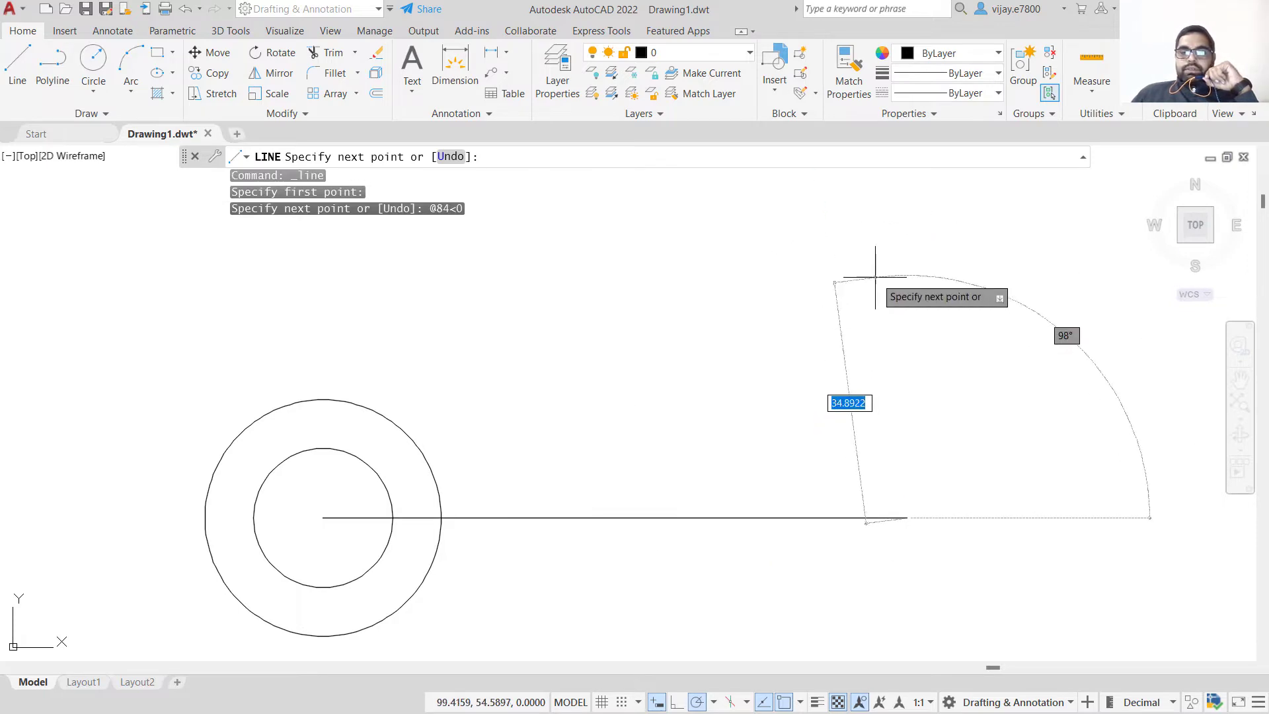
right_click(874, 283)
left_click(913, 291)
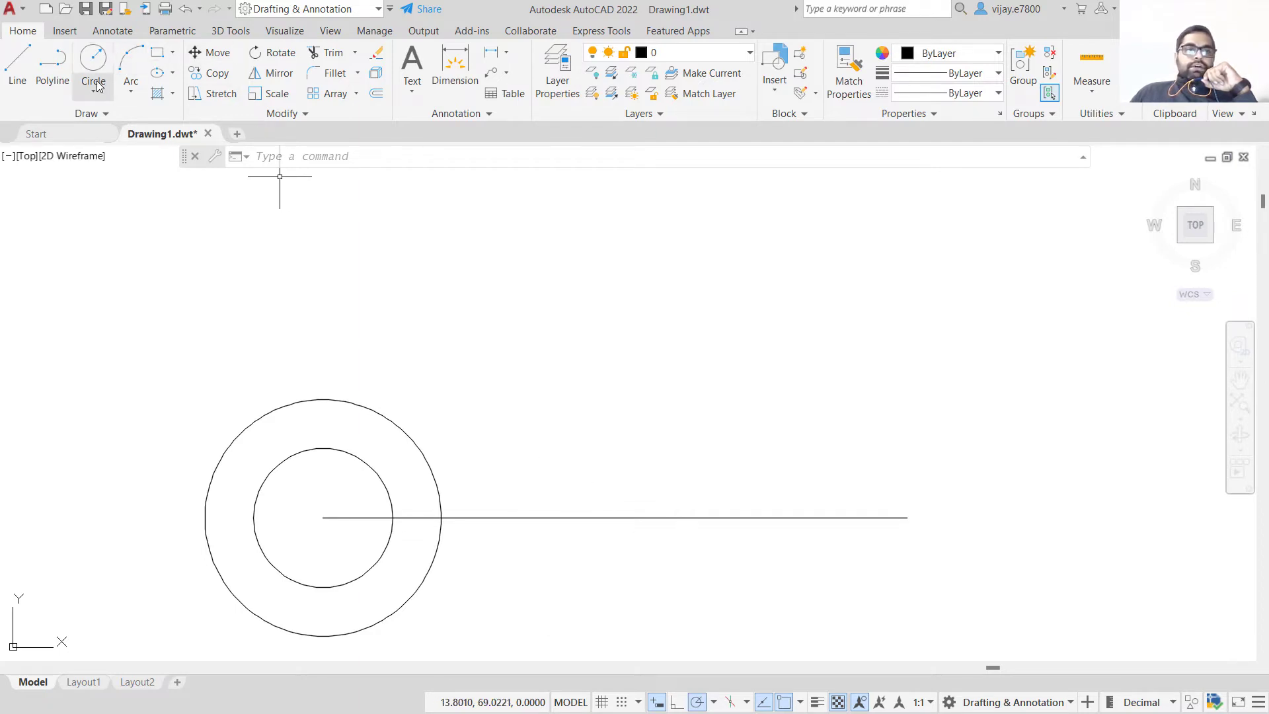
Draw a circle of radius 25 centred at the line's midpoint and trim away its lower half
left_click(108, 58)
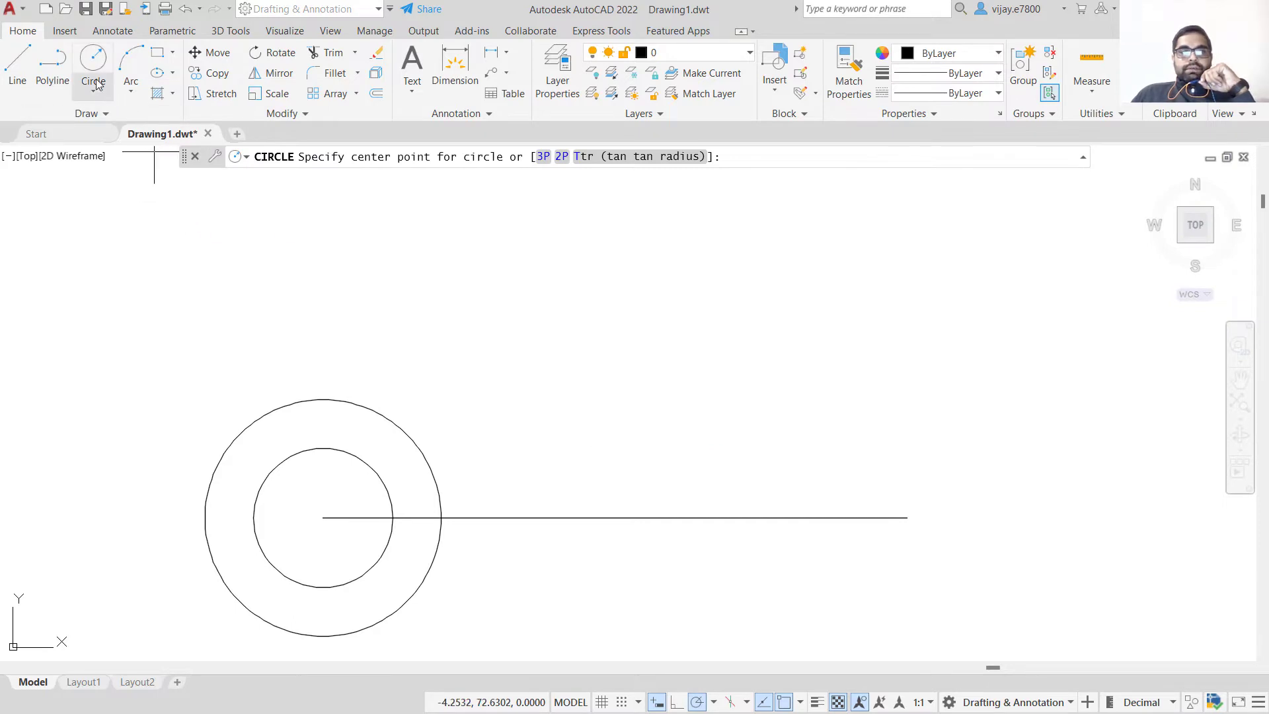
left_click(615, 516)
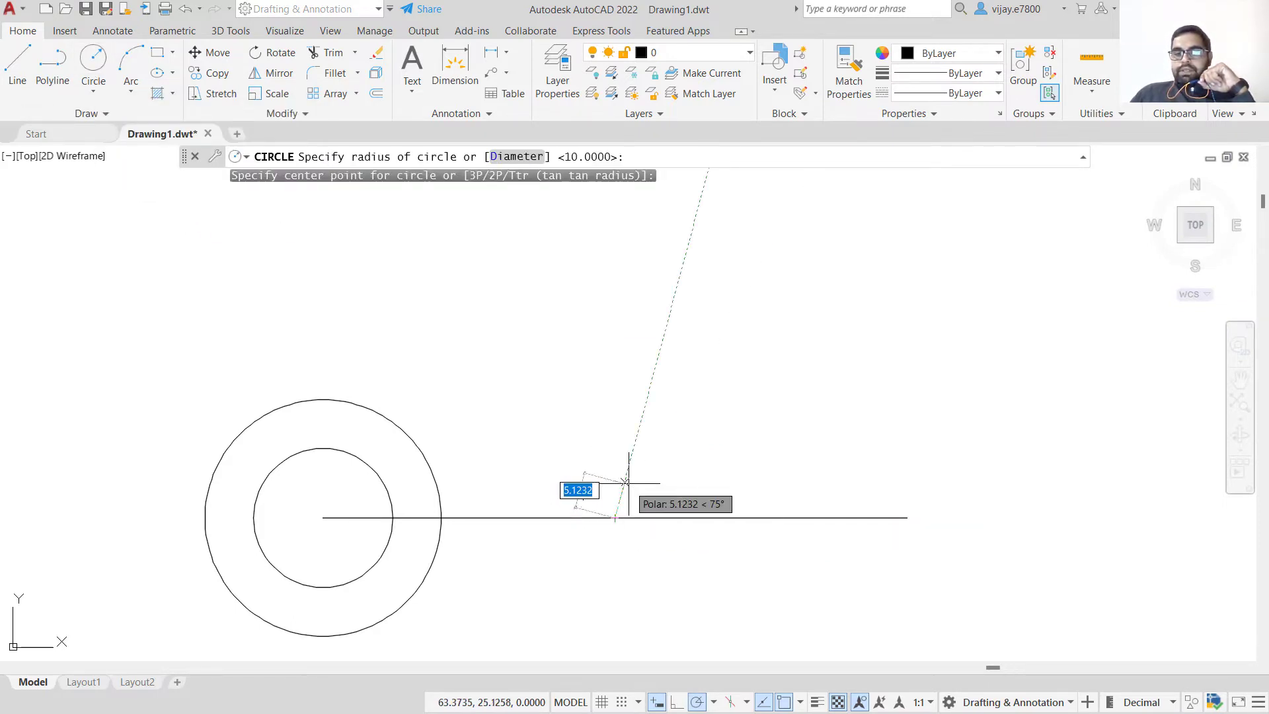
type("25")
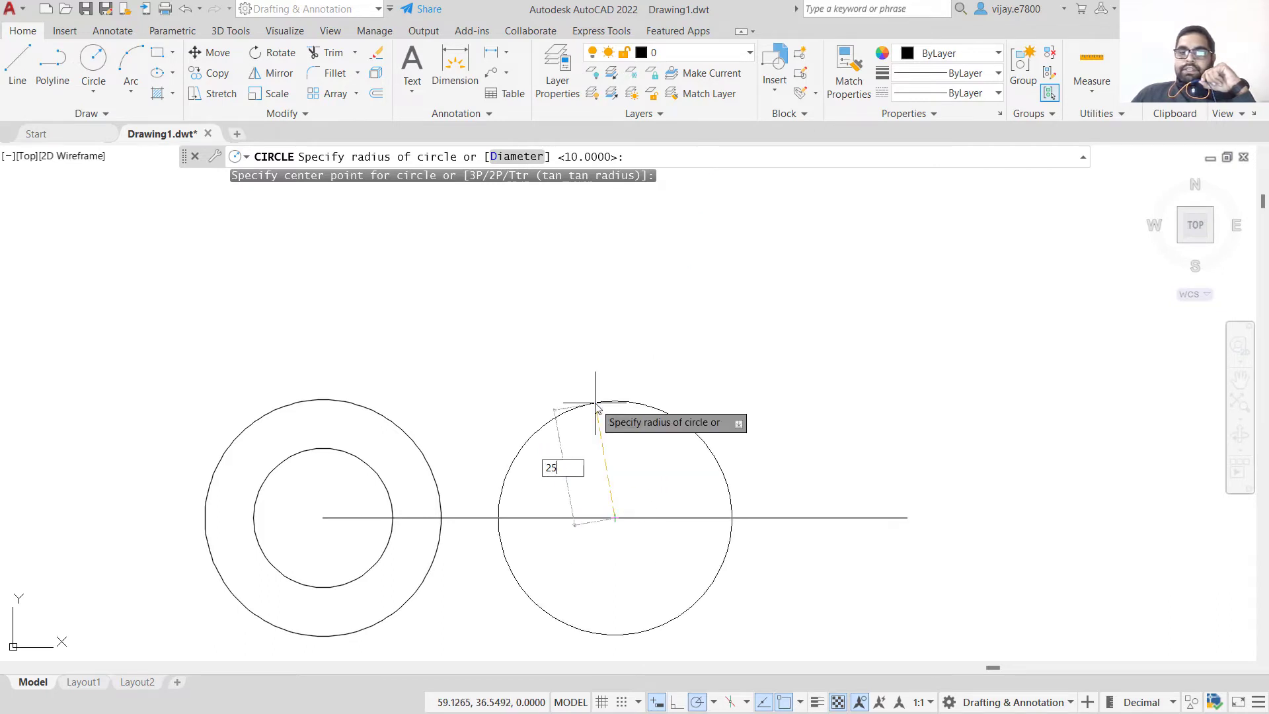
key("Return")
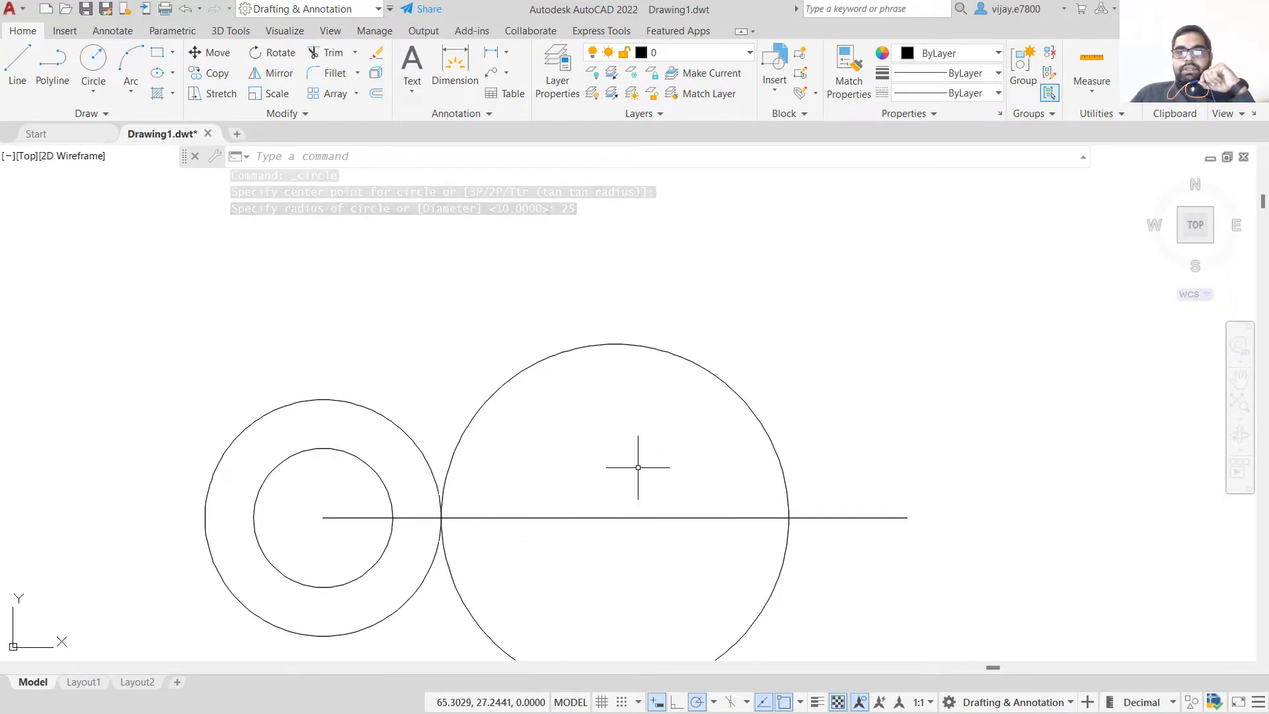
left_click(318, 56)
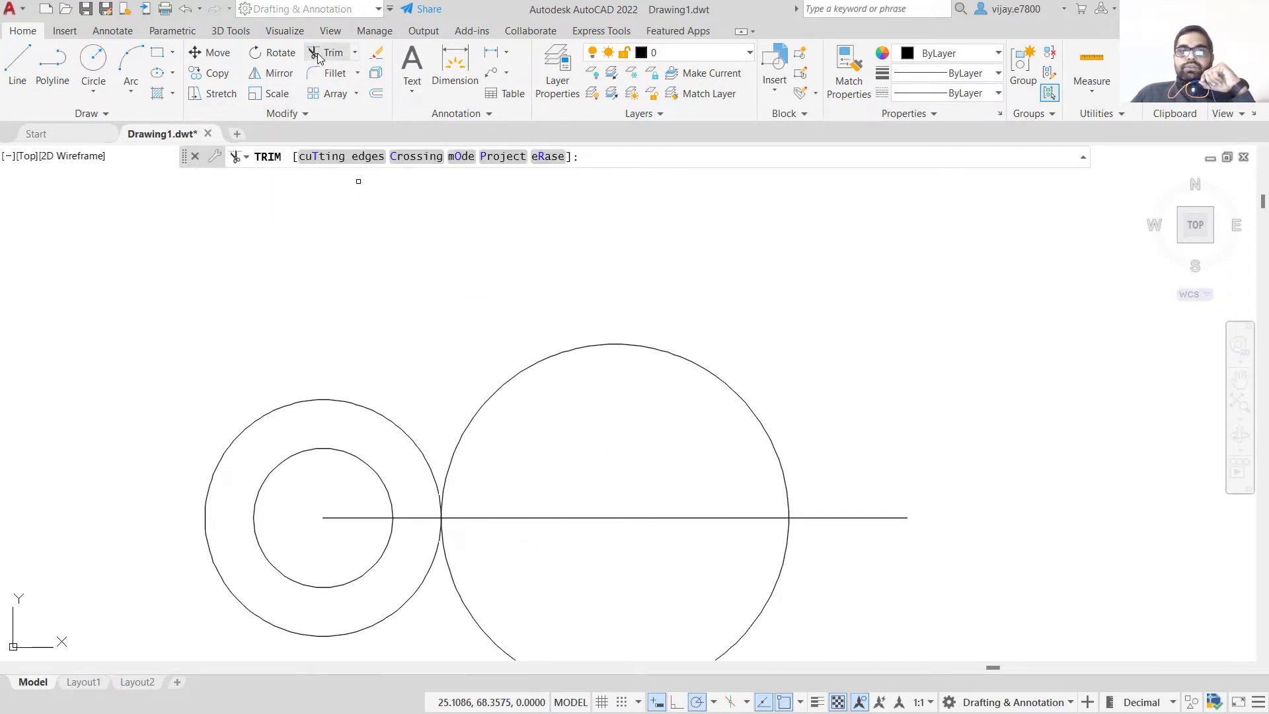
left_click(454, 580)
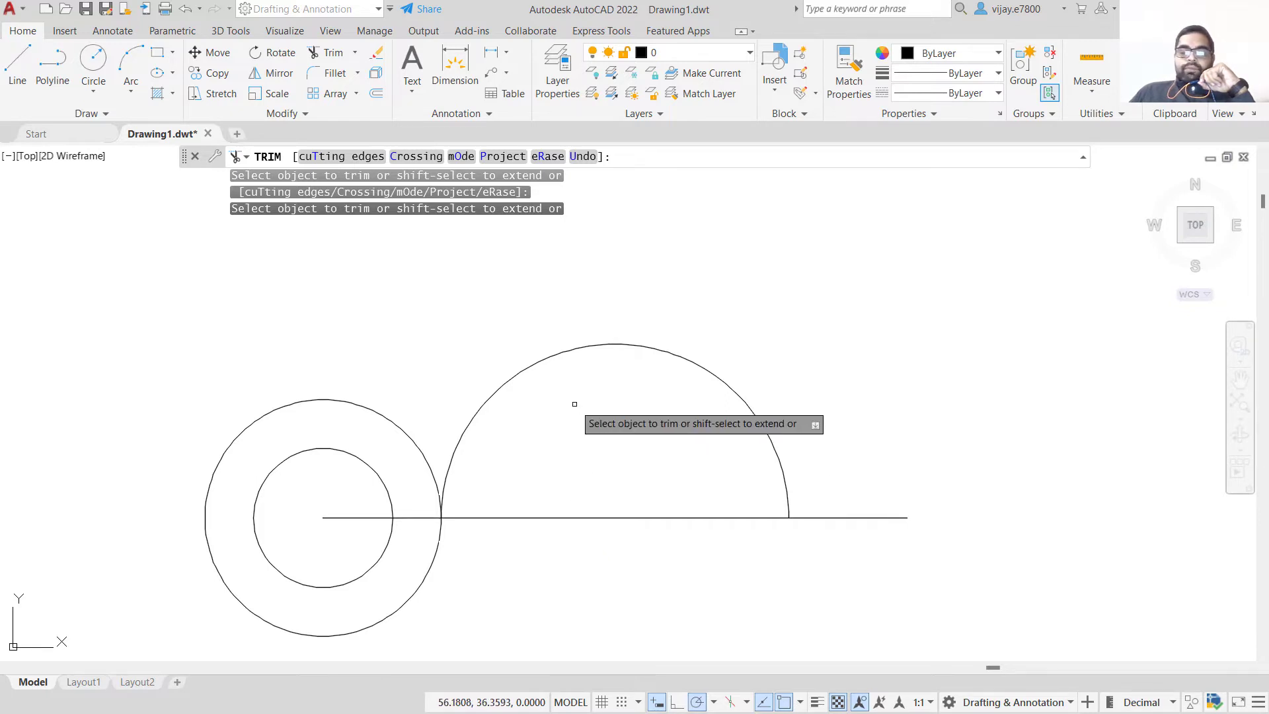
Undo the trim and the radius 25 circle, leaving the Trim command
key("ctrl+z")
key("ctrl+z")
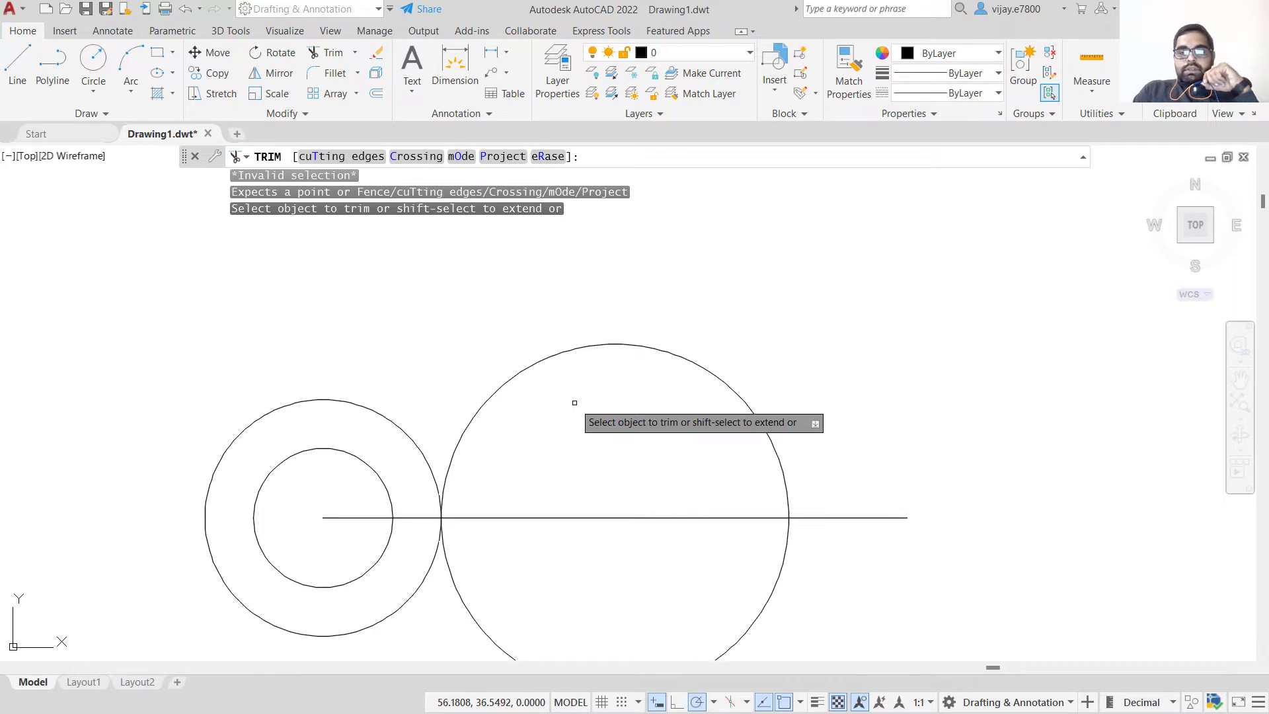
key("Escape")
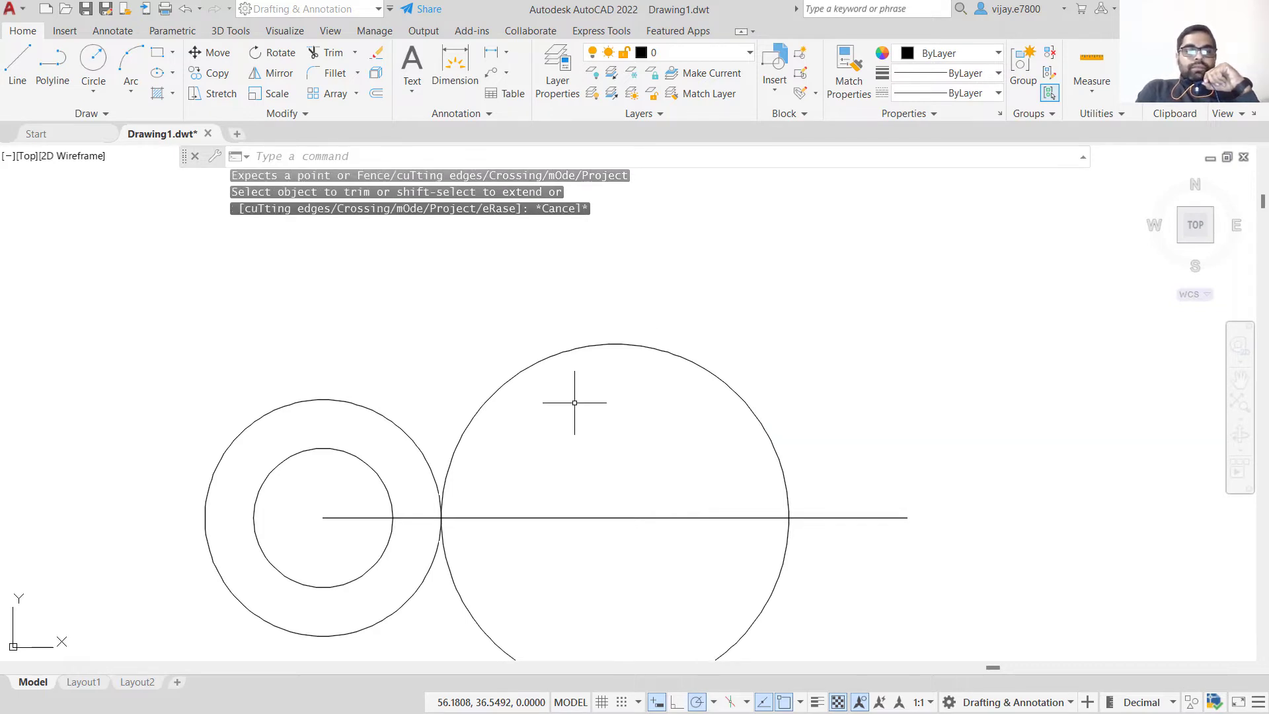
key("ctrl+z")
key("ctrl+z")
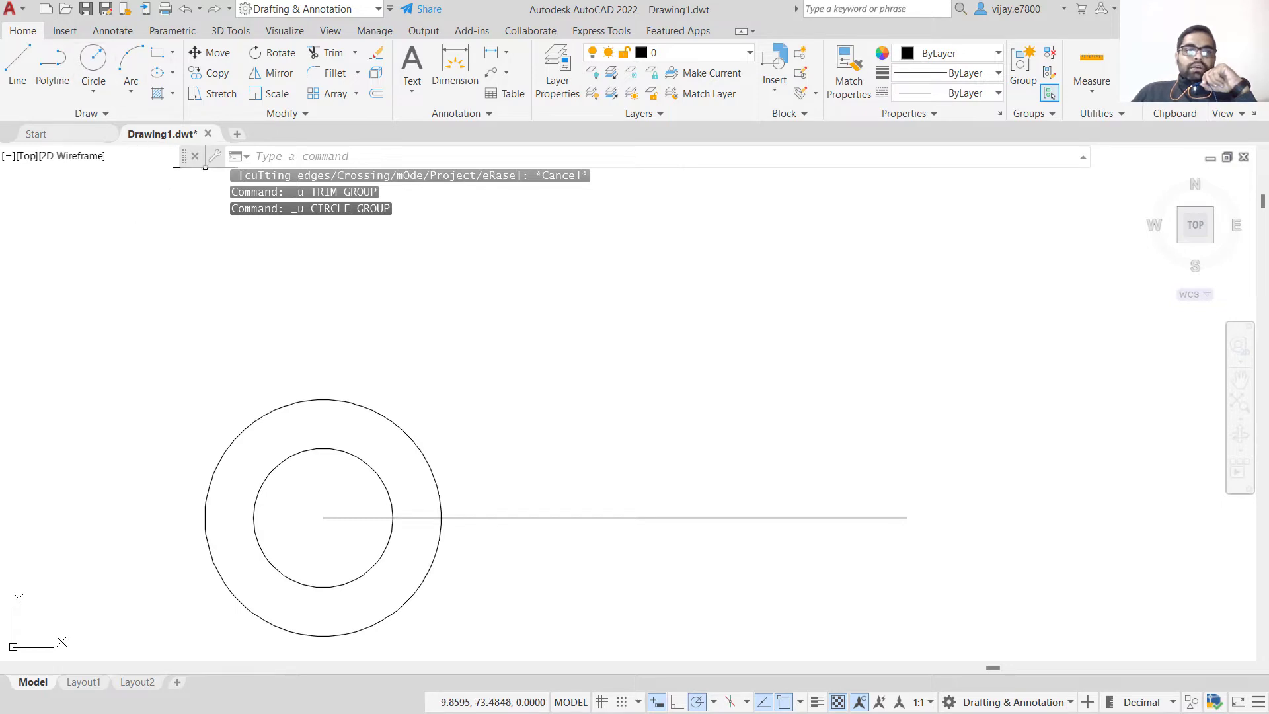
Draw an upper semicircular Start, Center, End arc from the outer circle's intersection with the line, centred on the line's midpoint and ending on the line
left_click(131, 91)
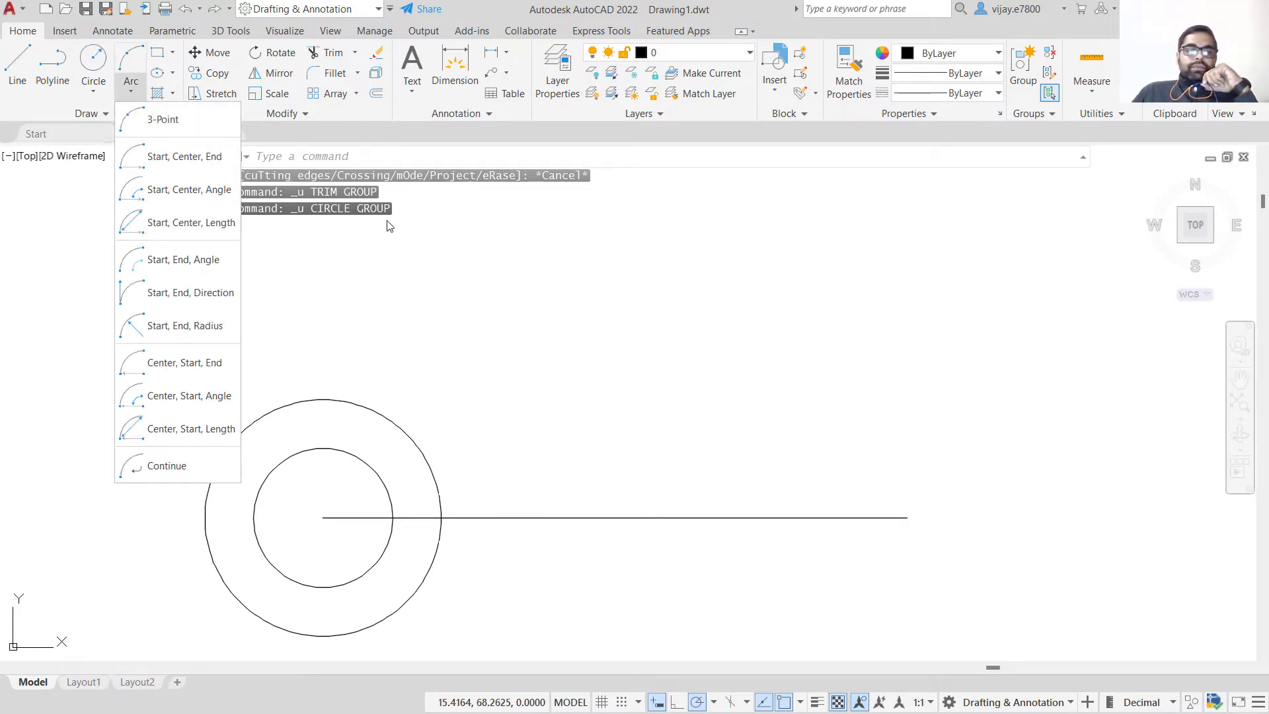
left_click(144, 162)
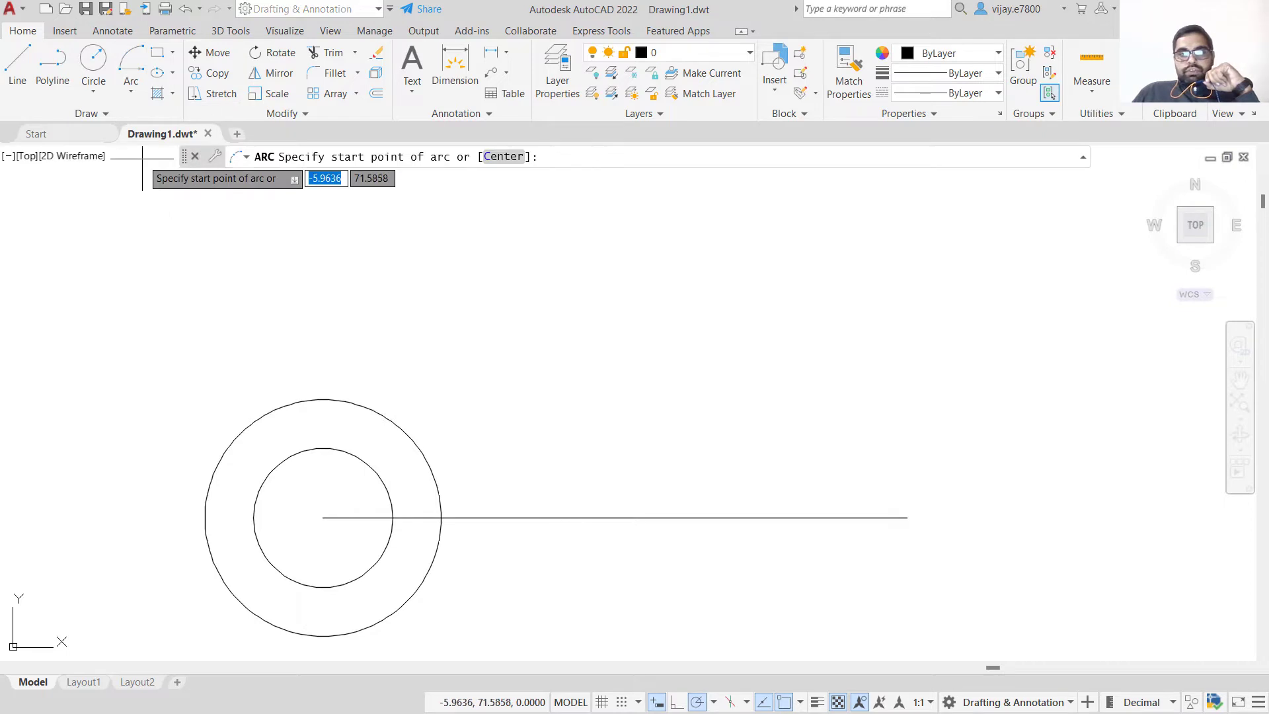
left_click(441, 518)
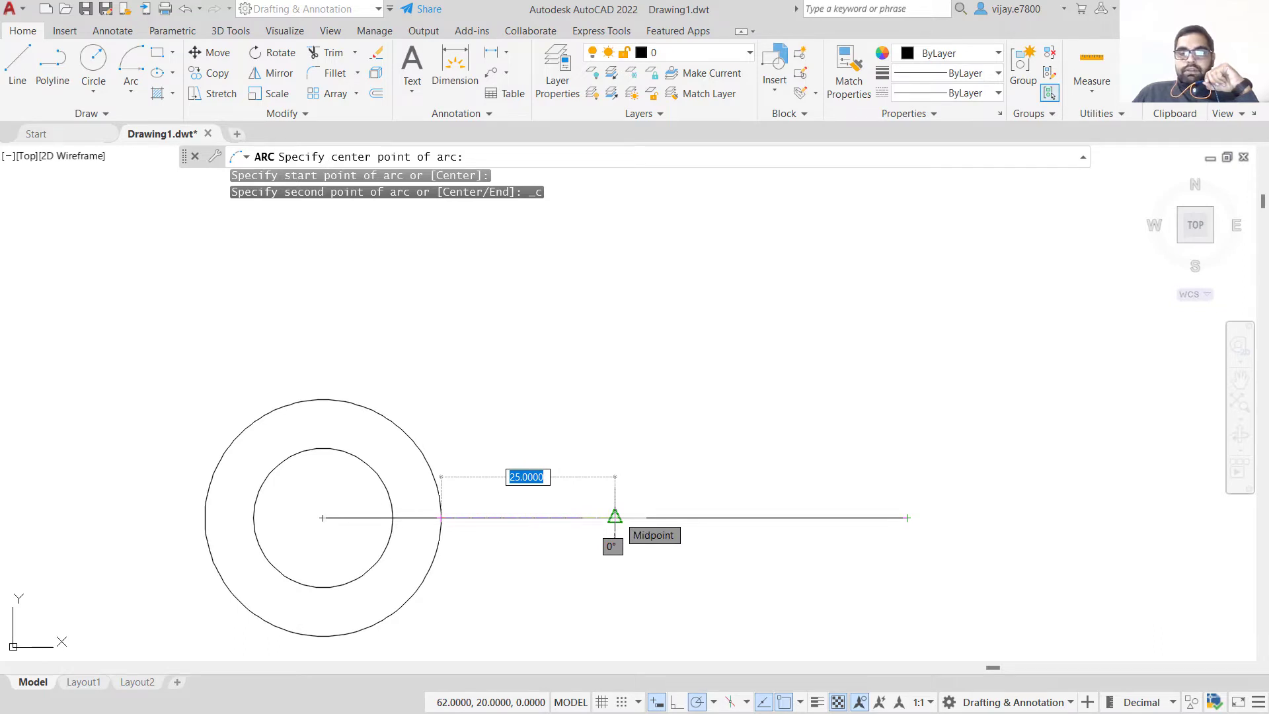
left_click(614, 517)
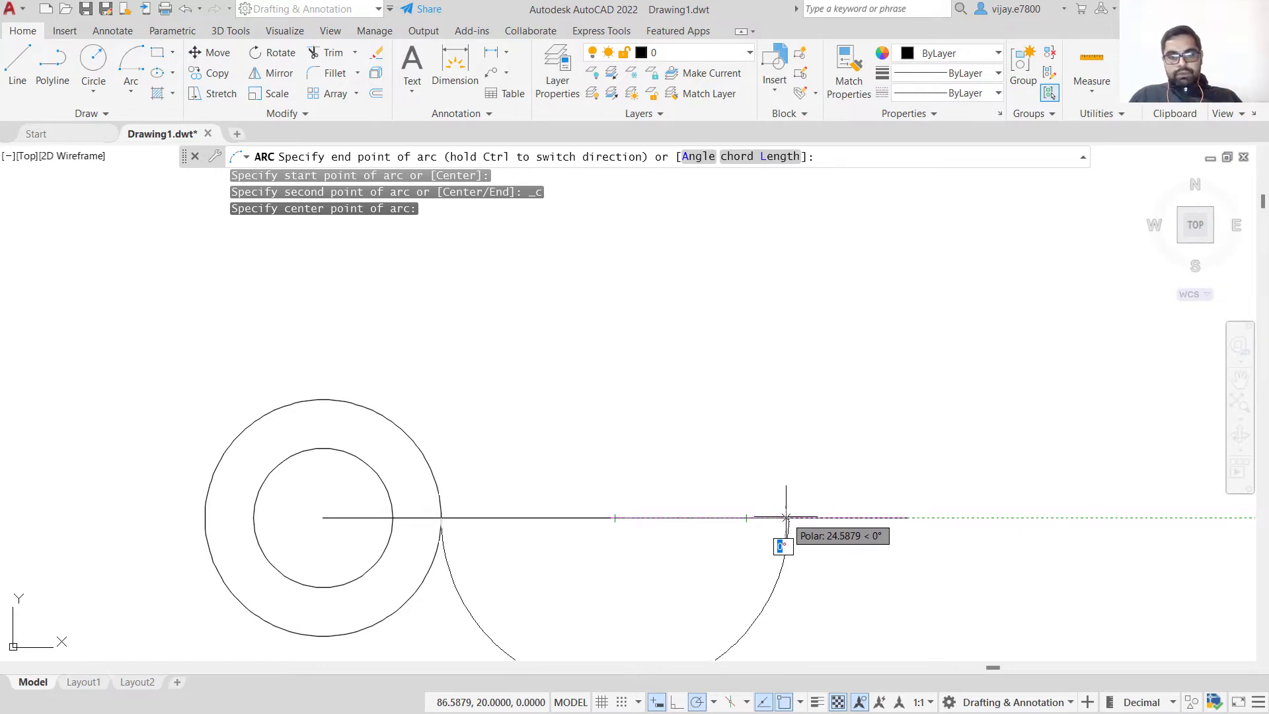
key("ctrl")
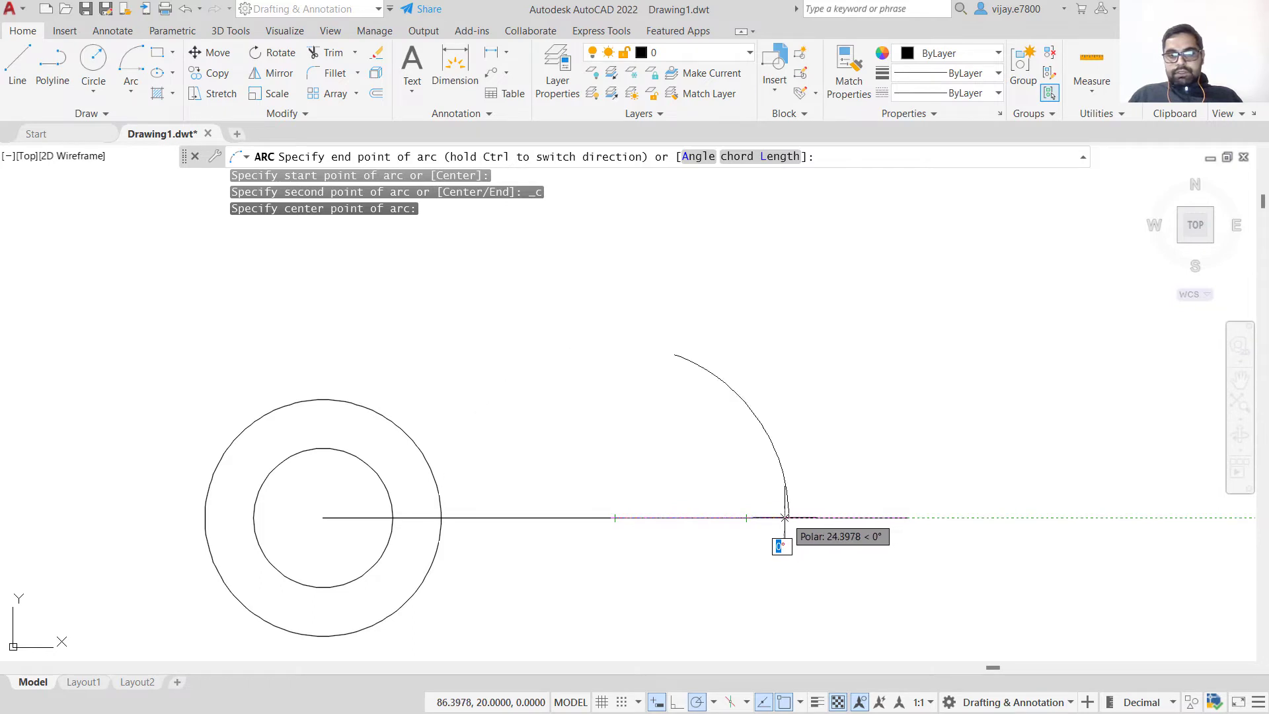
left_click(790, 518)
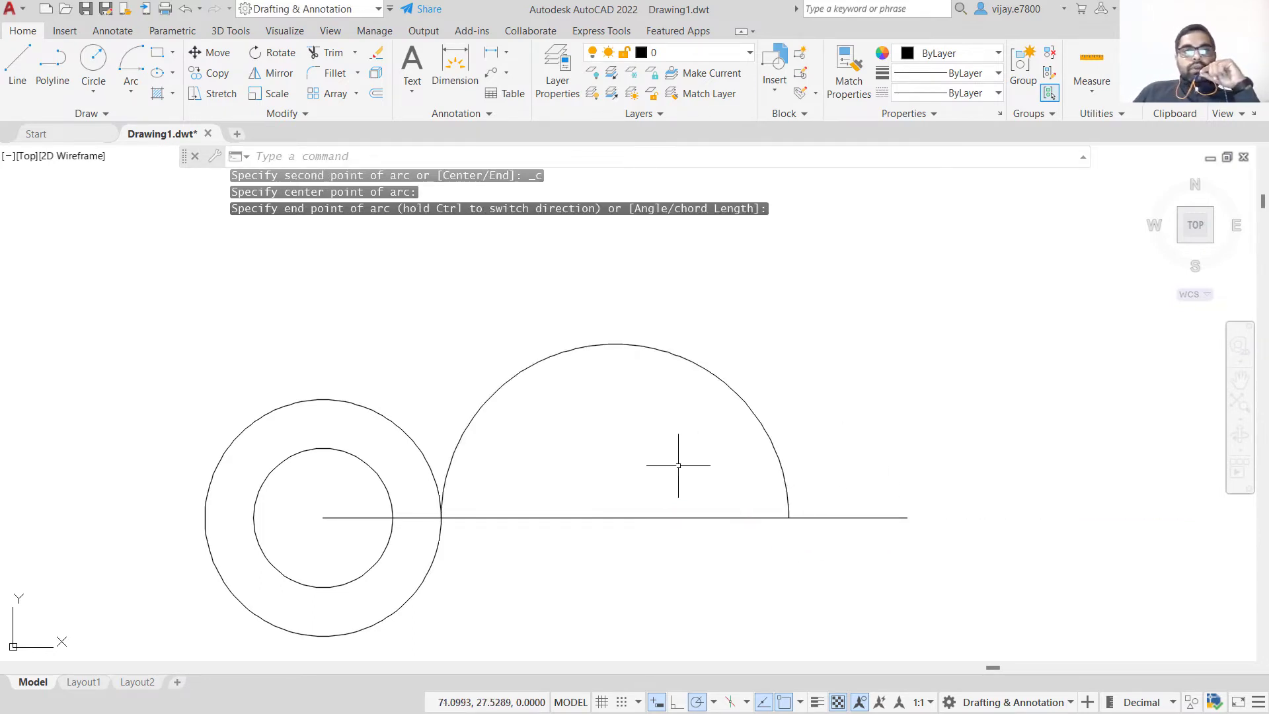
Draw a vertical line of length 90 at 90° upward from the centre of the concentric circles
scroll(772, 501, "up", 5)
scroll(772, 501, "up", 6)
scroll(685, 498, "down", 7)
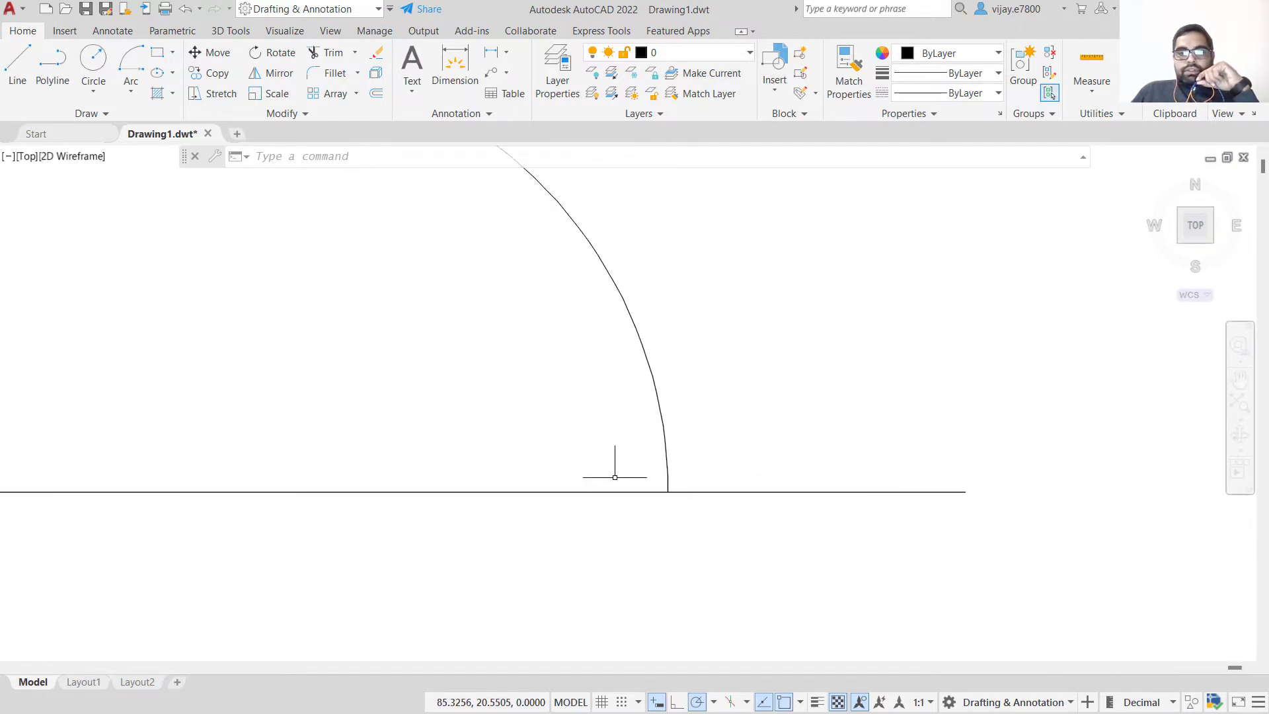
scroll(517, 440, "down", 6)
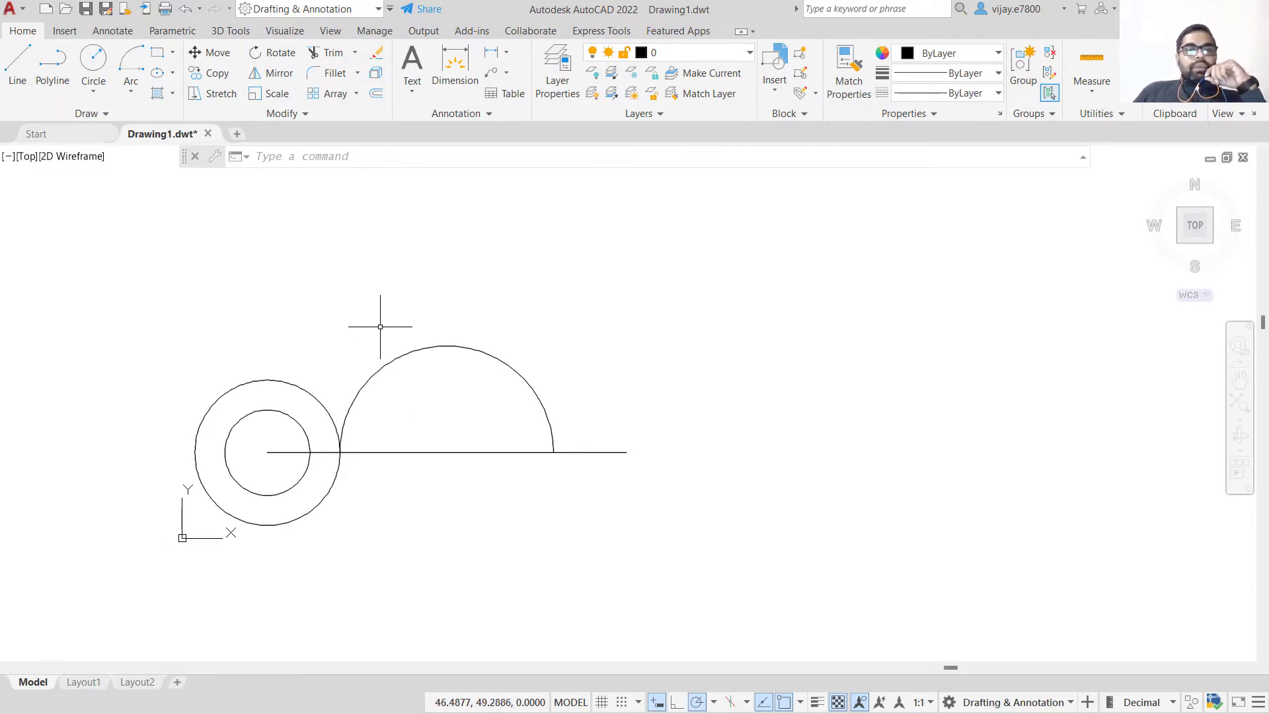
middle_click_drag(373, 306, 445, 363)
scroll(411, 476, "up", 2)
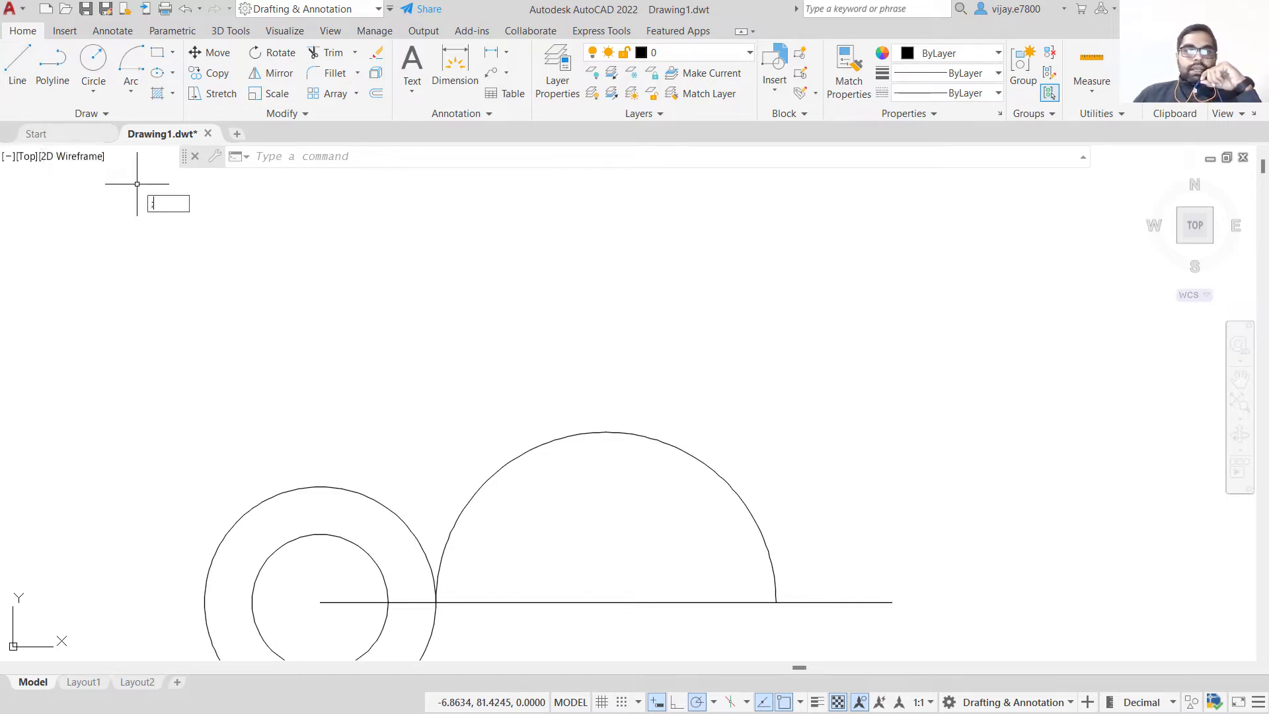
type("L")
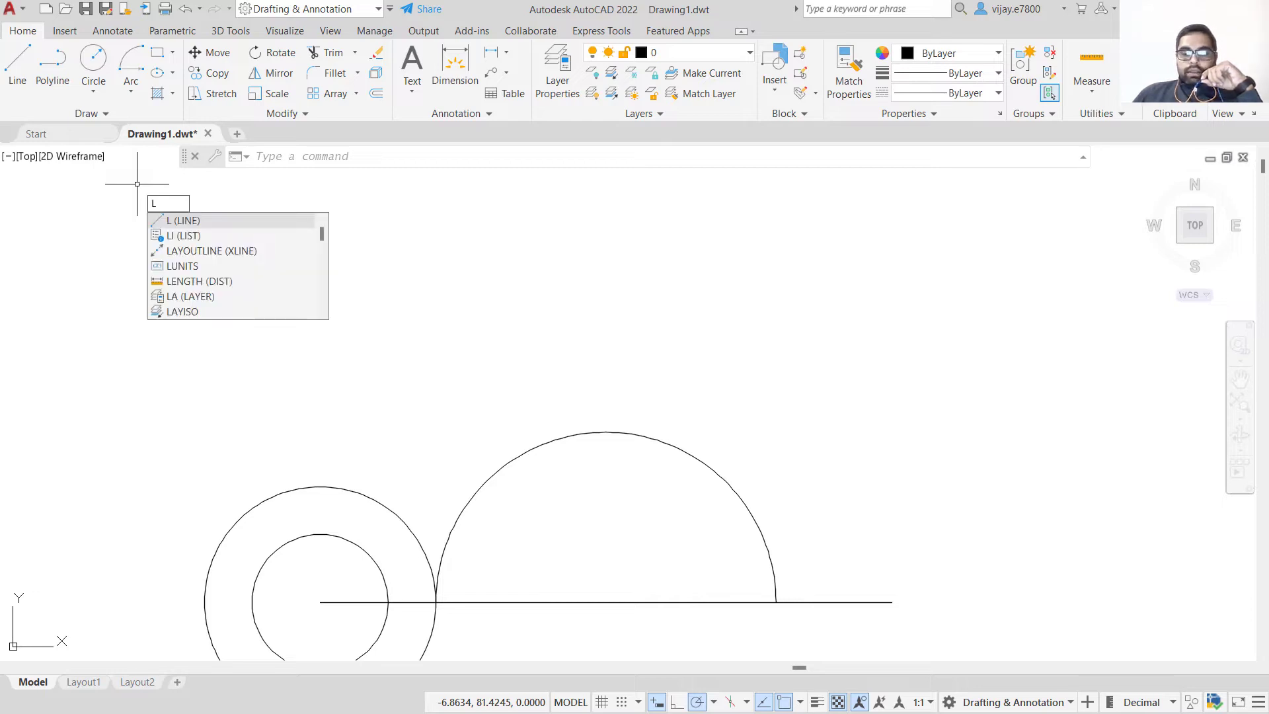
key("Return")
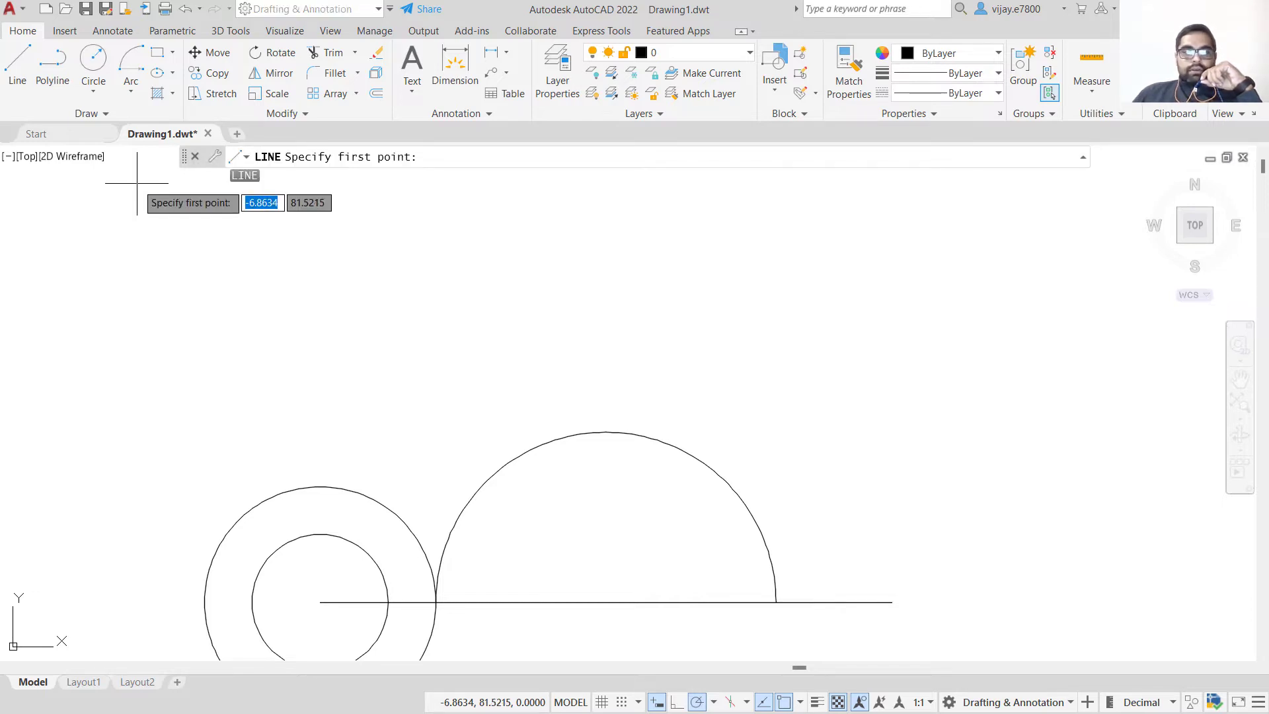
left_click(320, 602)
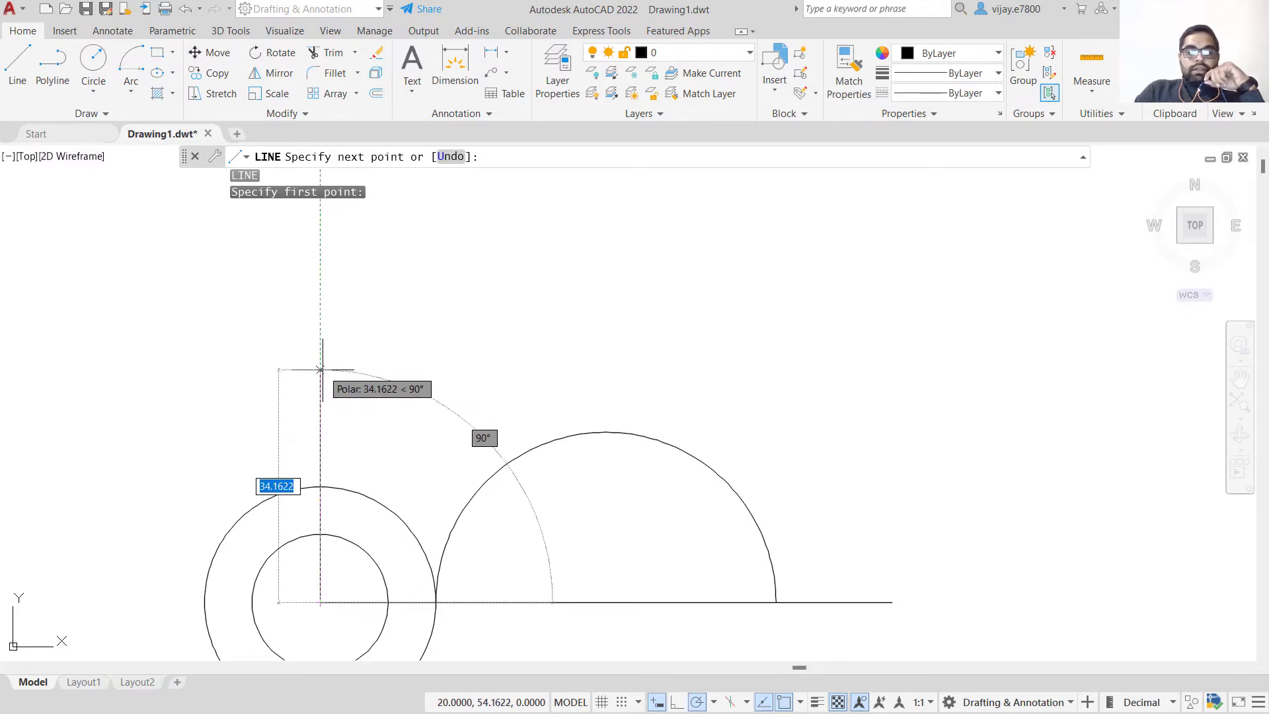
type("90")
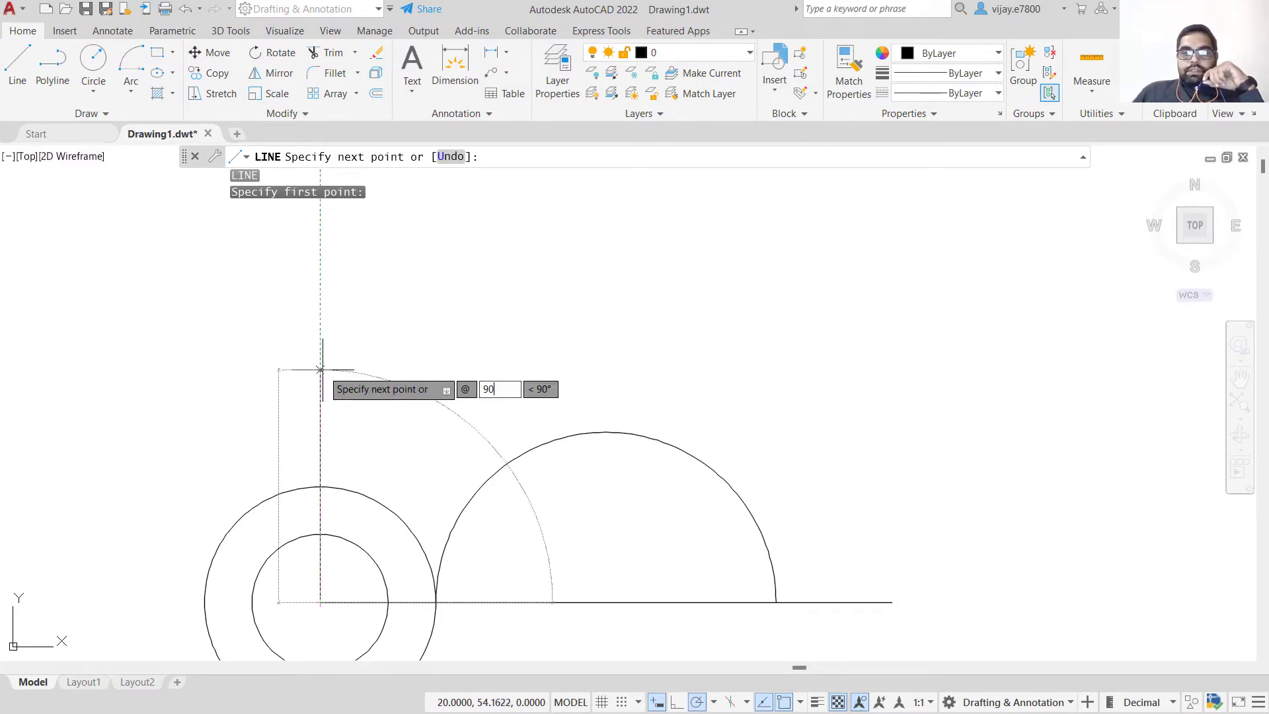
key("Tab")
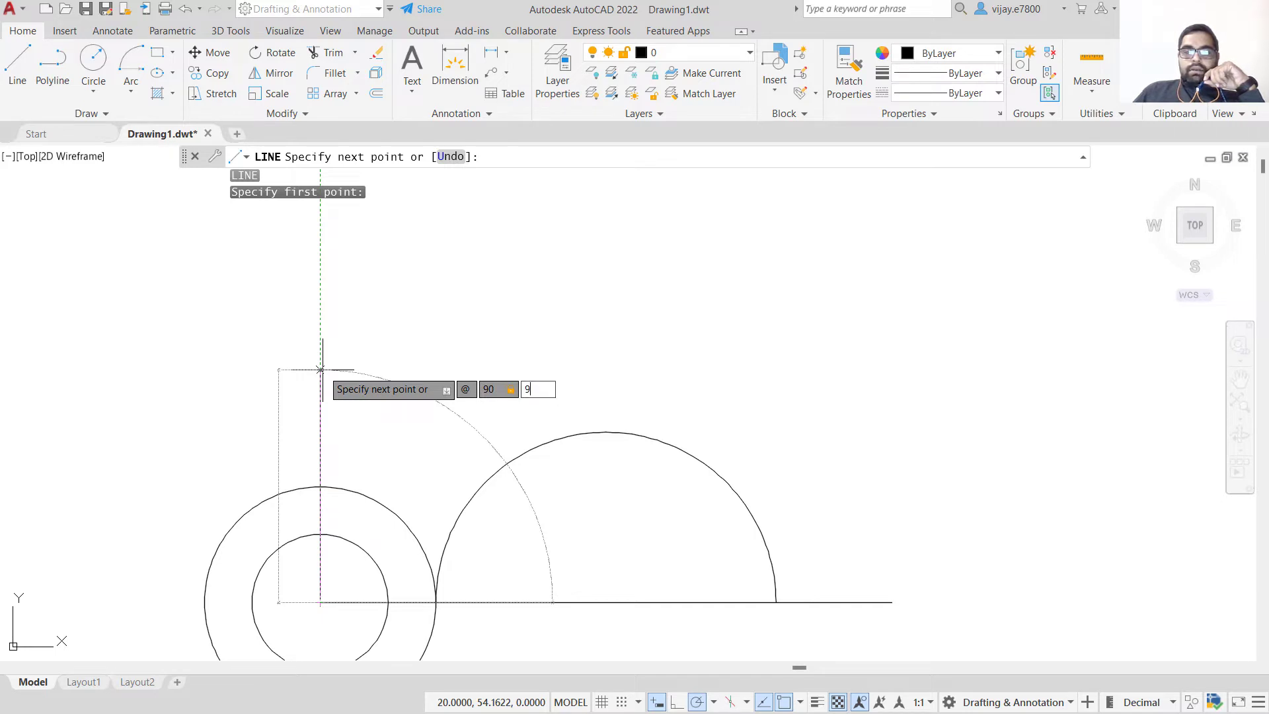
key("Return")
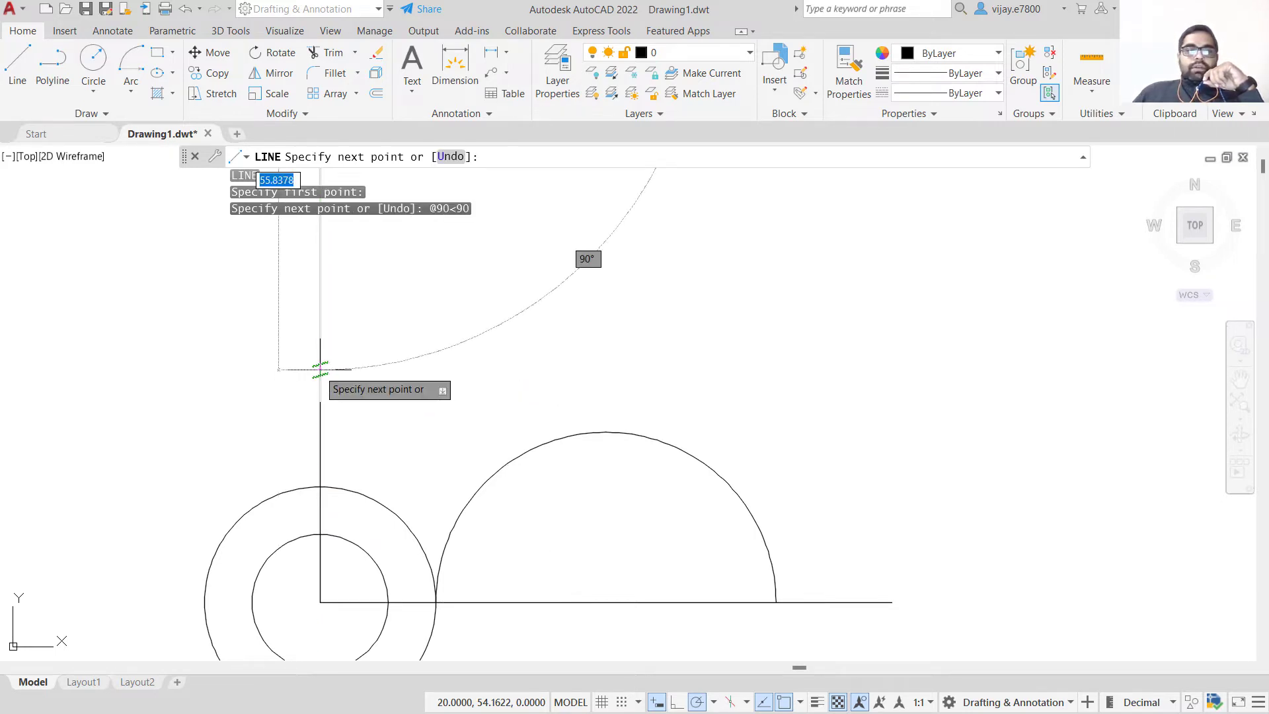
Continue from the vertical line's upper end with a horizontal segment of length 22 at 0° and finish the line
scroll(437, 330, "down", 4)
middle_click_drag(457, 308, 438, 375)
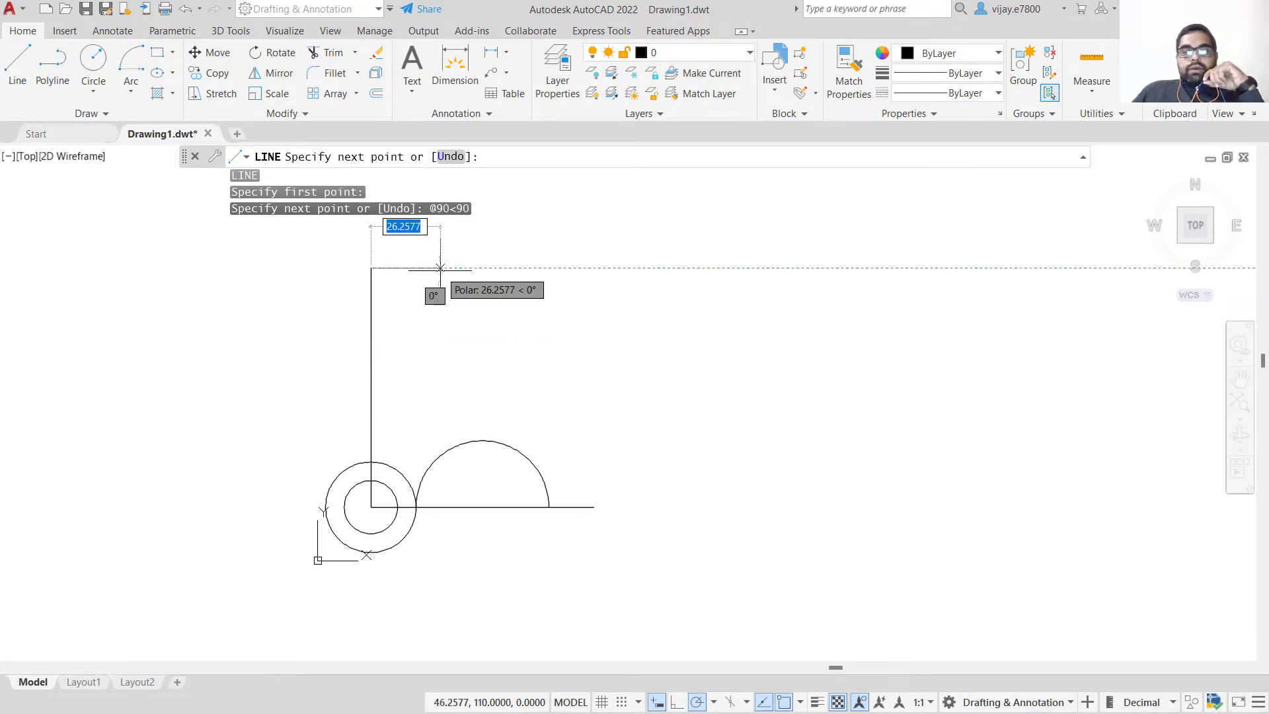
scroll(433, 272, "up", 2)
scroll(418, 271, "down", 1)
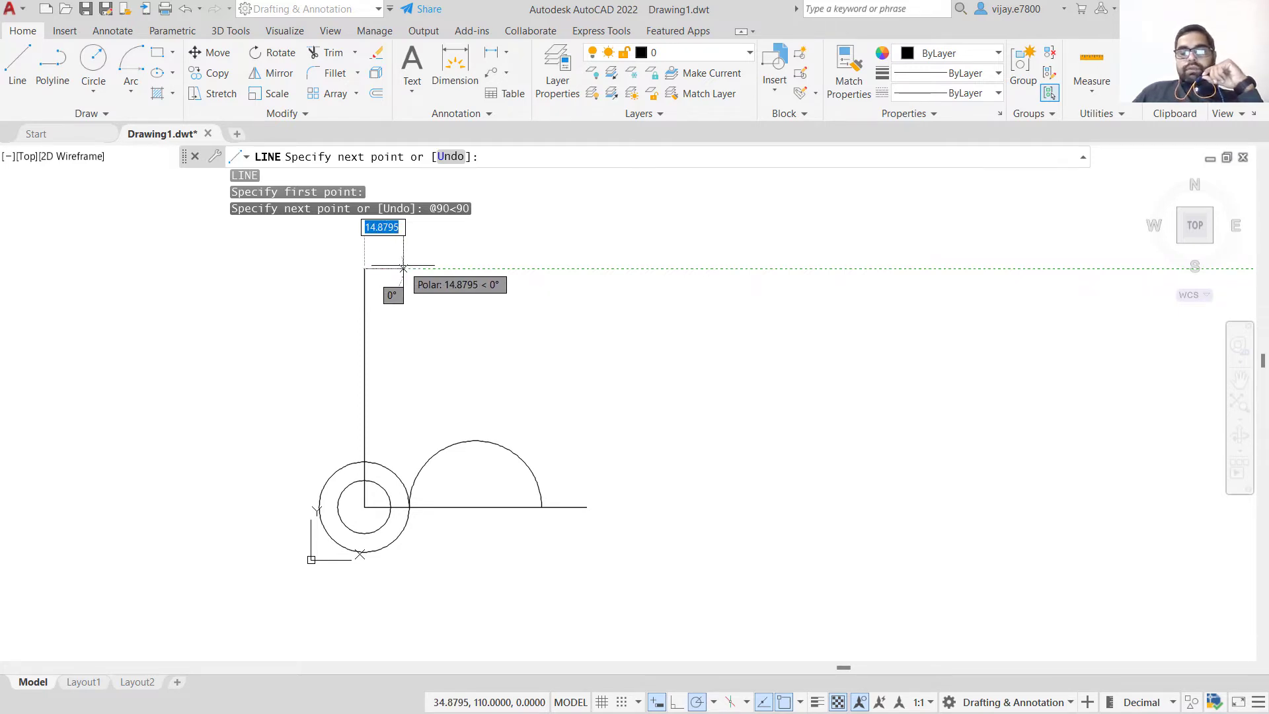
type("22")
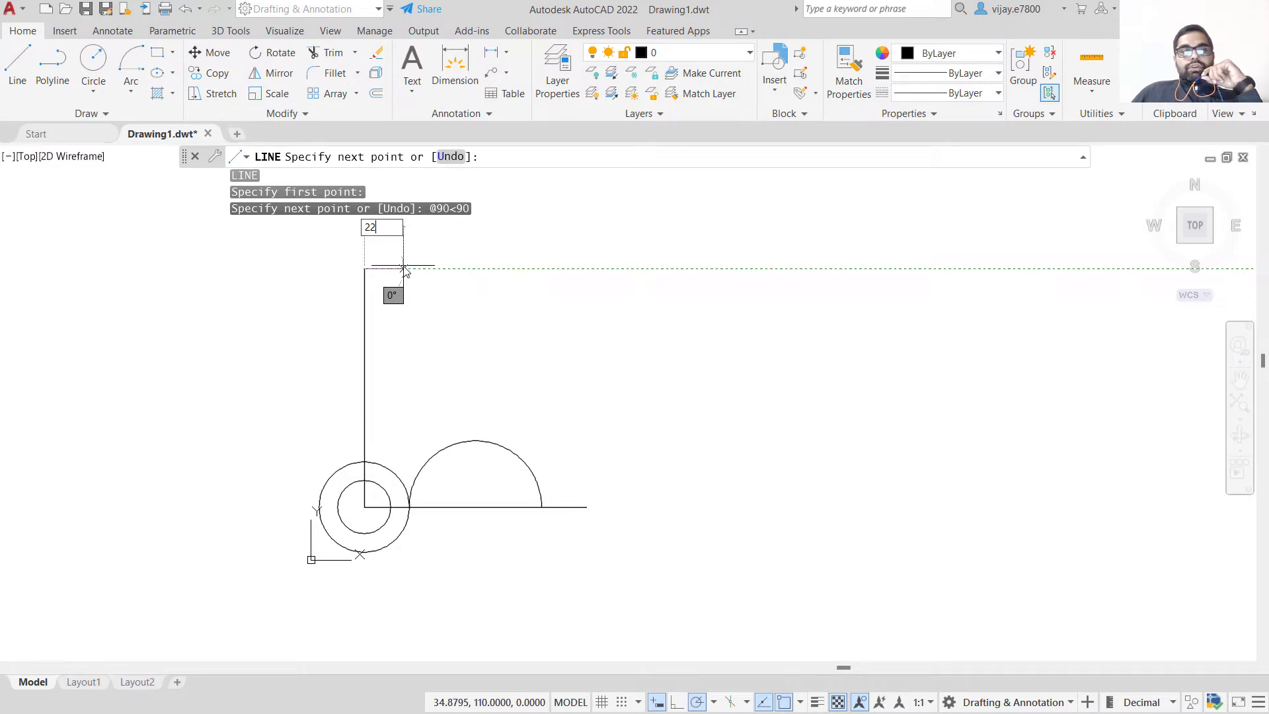
key("Return")
right_click(508, 271)
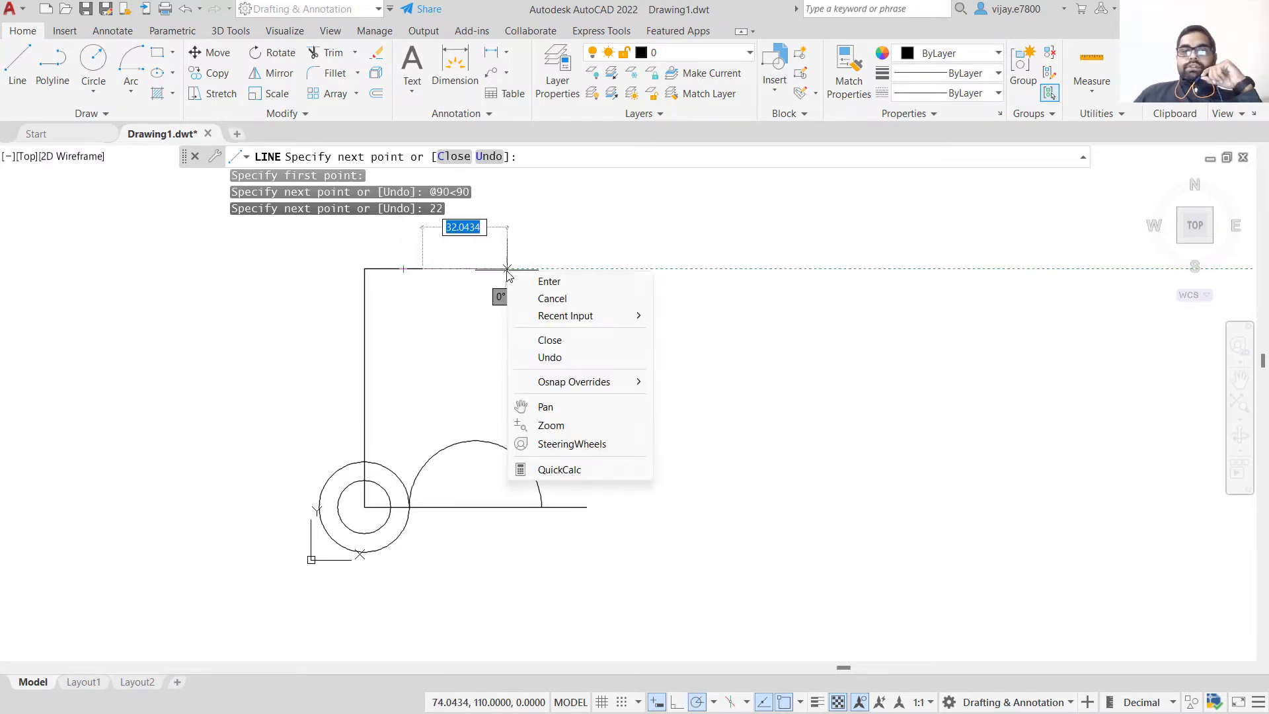
left_click(549, 281)
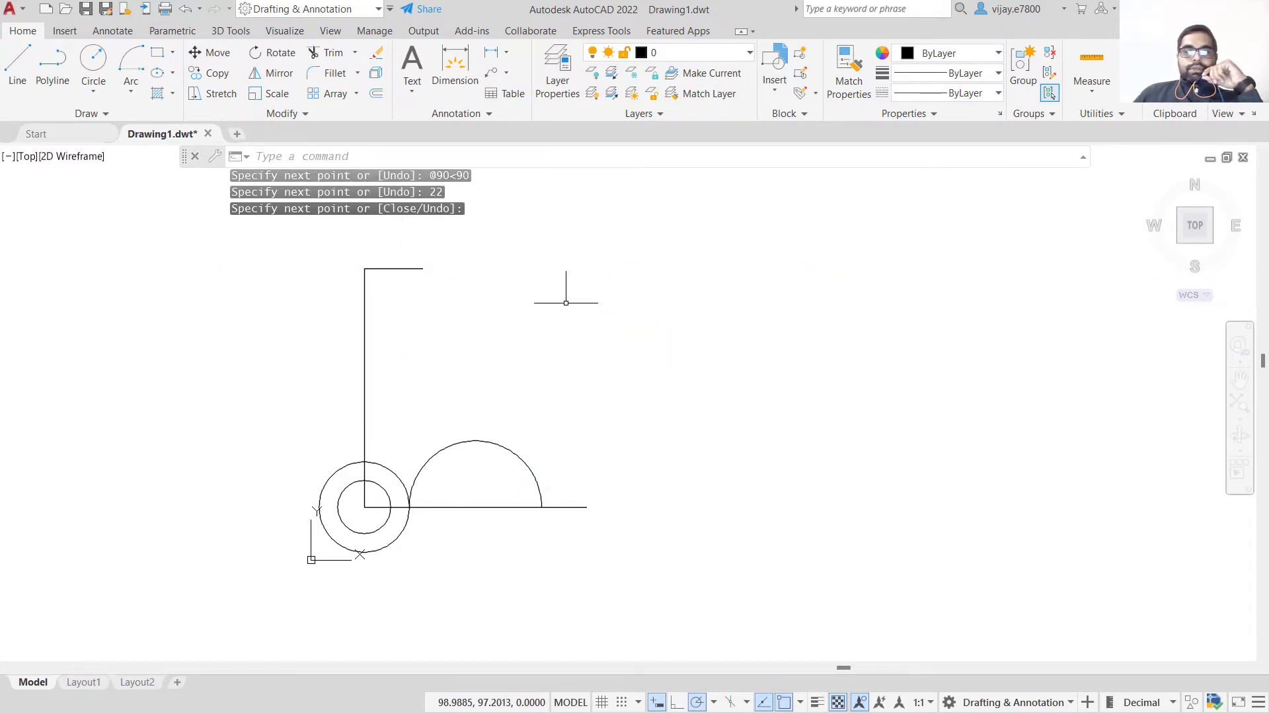
Draw a 2-Point circle using both ends of the upper horizontal segment as its diameter
left_click(93, 93)
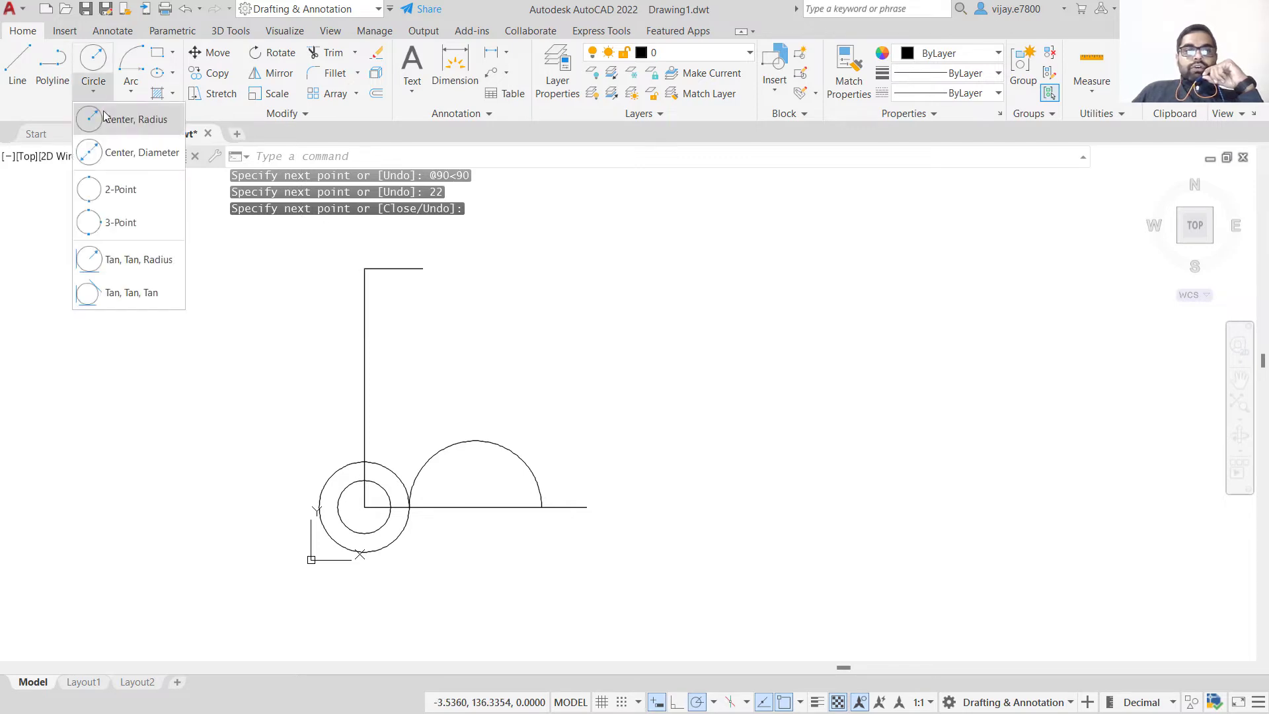
left_click(120, 192)
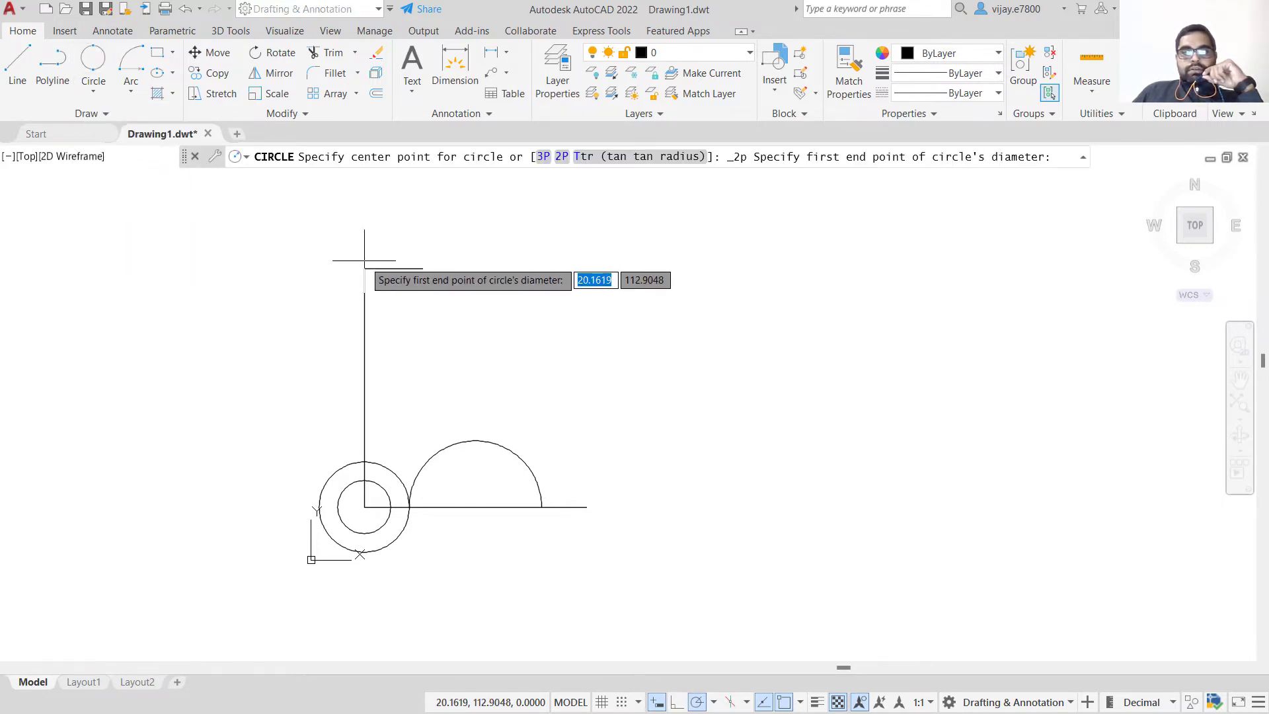
left_click(364, 269)
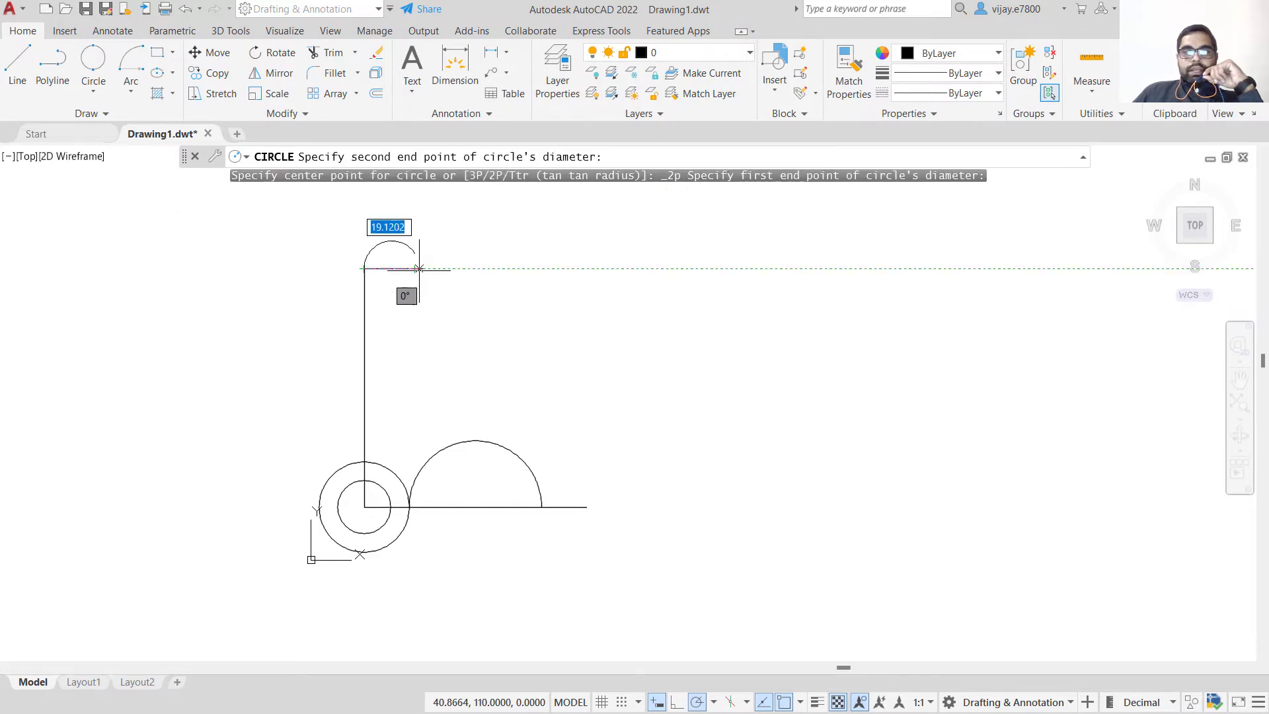
scroll(419, 267, "up", 2)
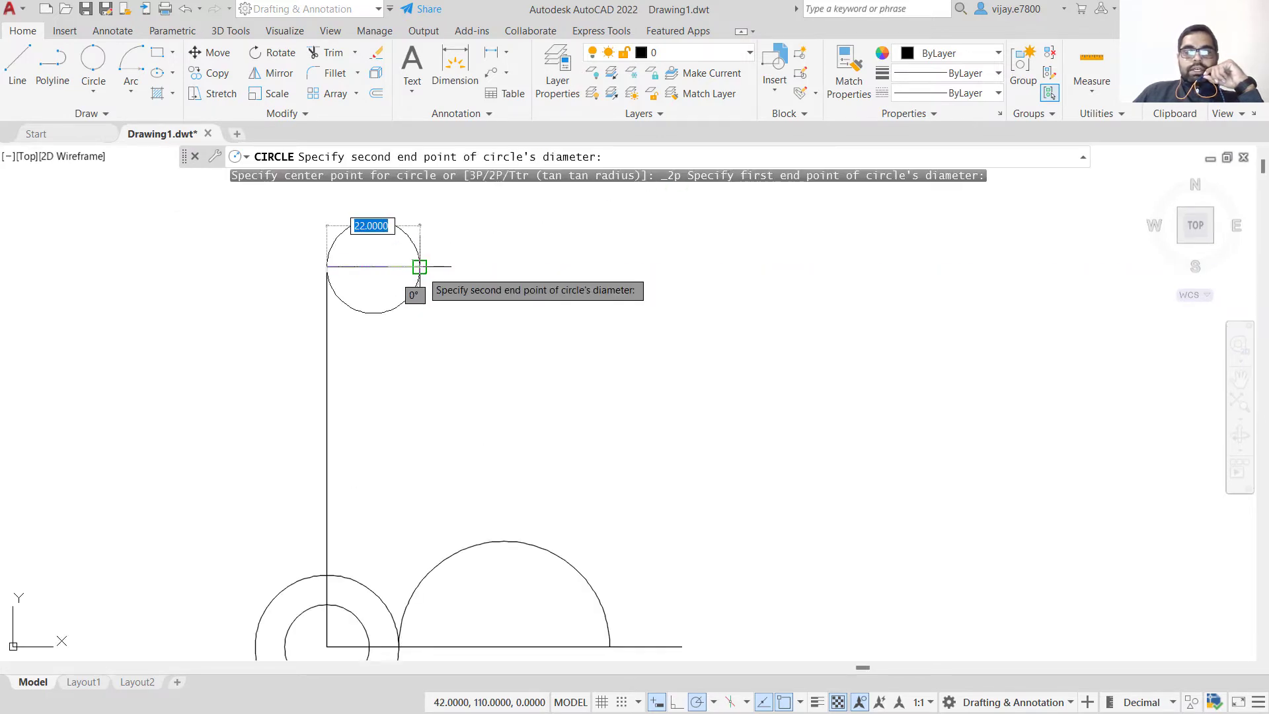
left_click(419, 267)
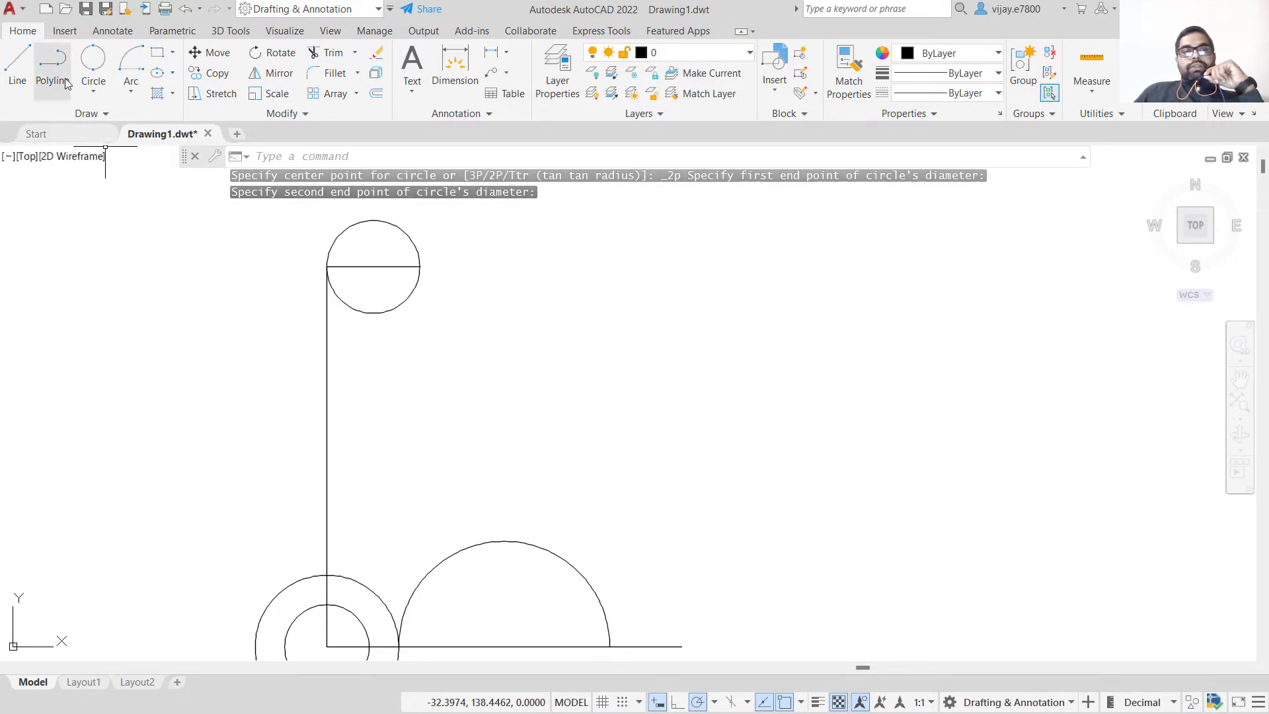
Add a concentric circle of radius 5 inside the upper circle and erase the horizontal segment across its diameter
left_click(94, 90)
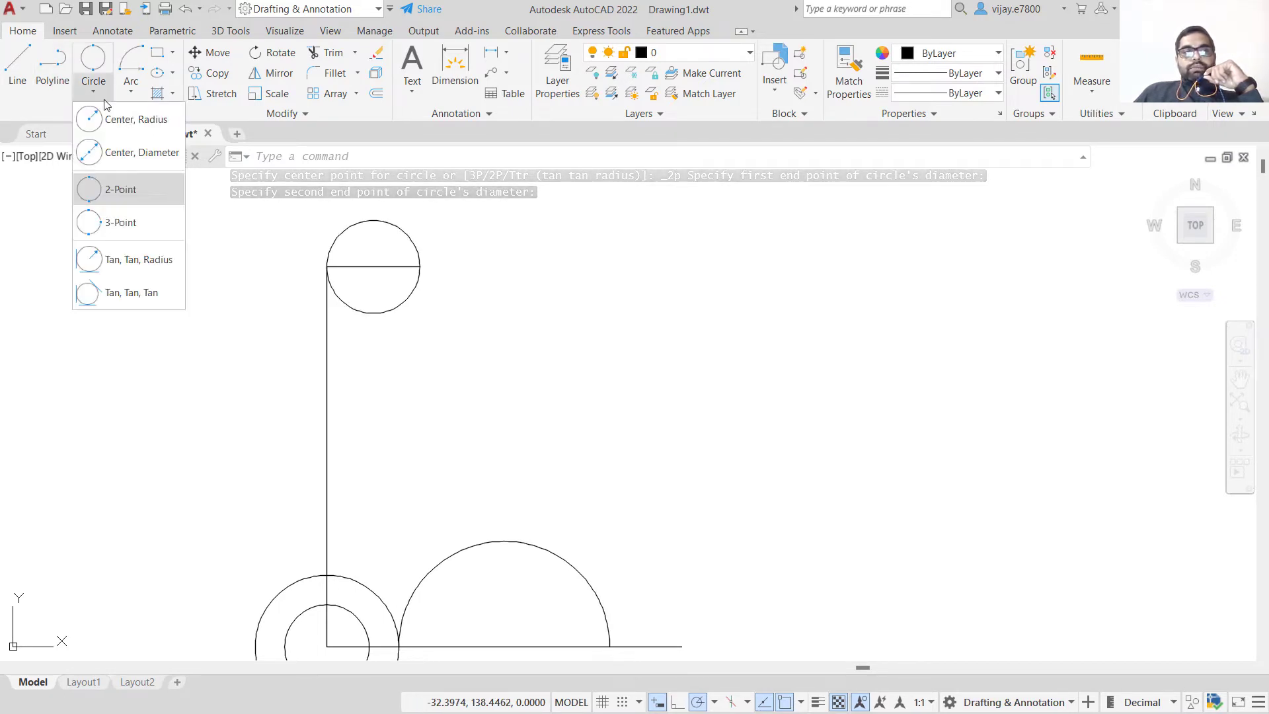
left_click(119, 131)
left_click(374, 267)
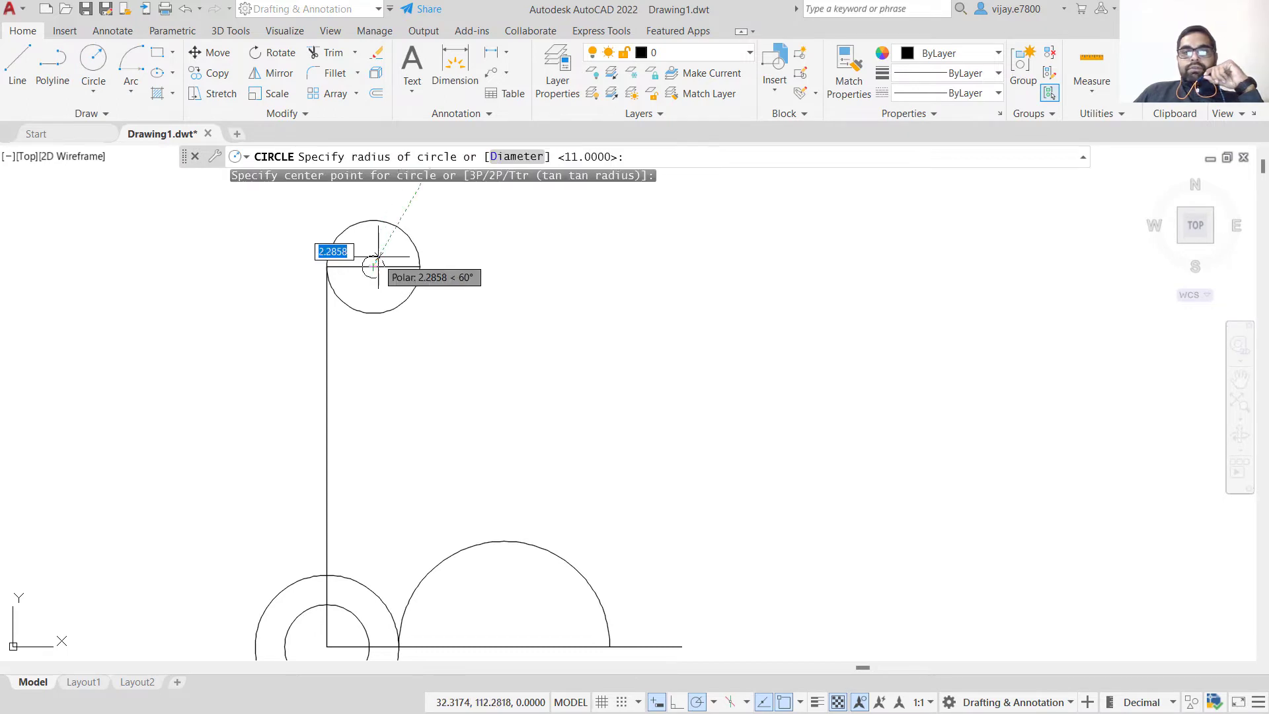
type("5")
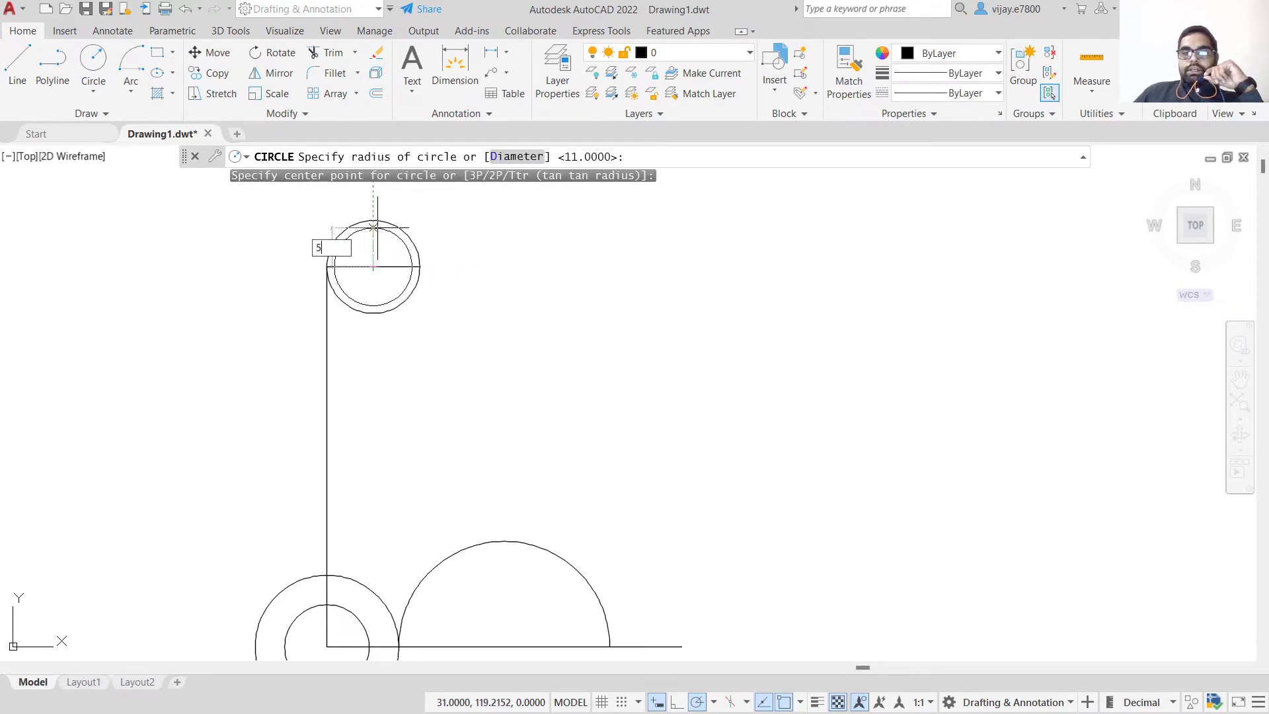
key("Return")
left_click(373, 274)
key("Delete")
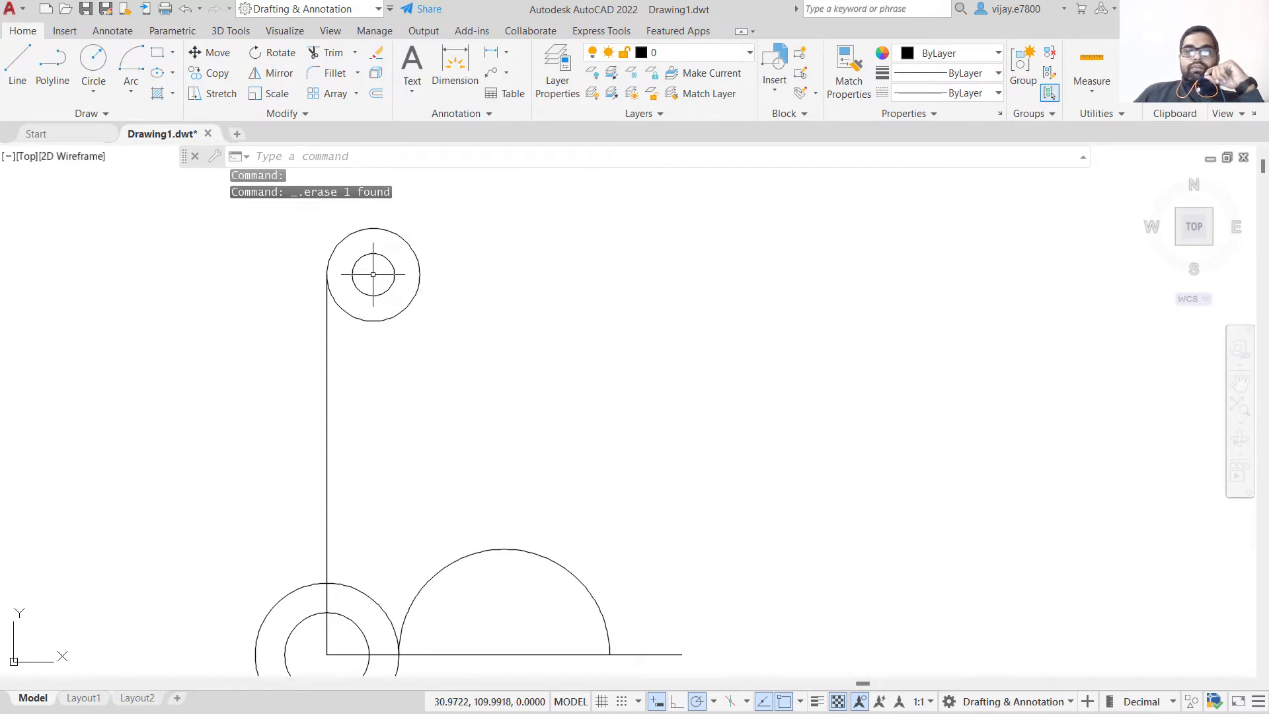
Fillet the vertical line to the outer side of the lower large circle with a radius of 12
scroll(370, 277, "down", 2)
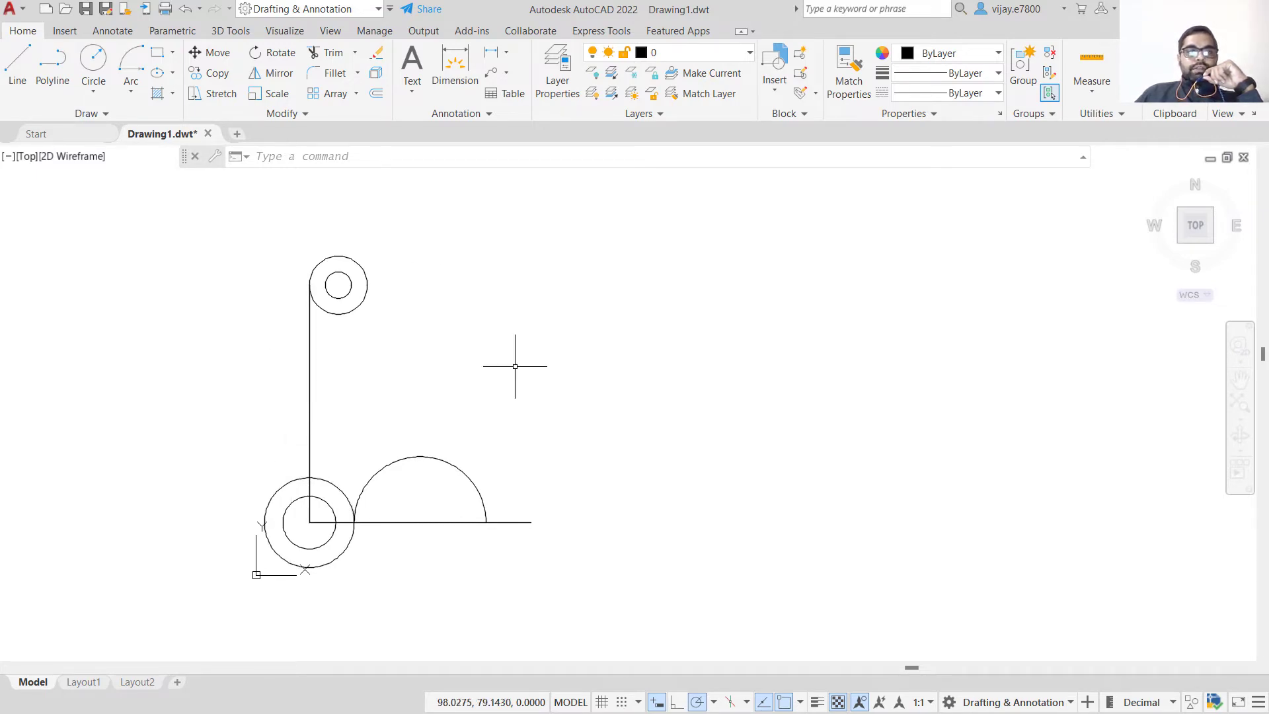
left_click(334, 73)
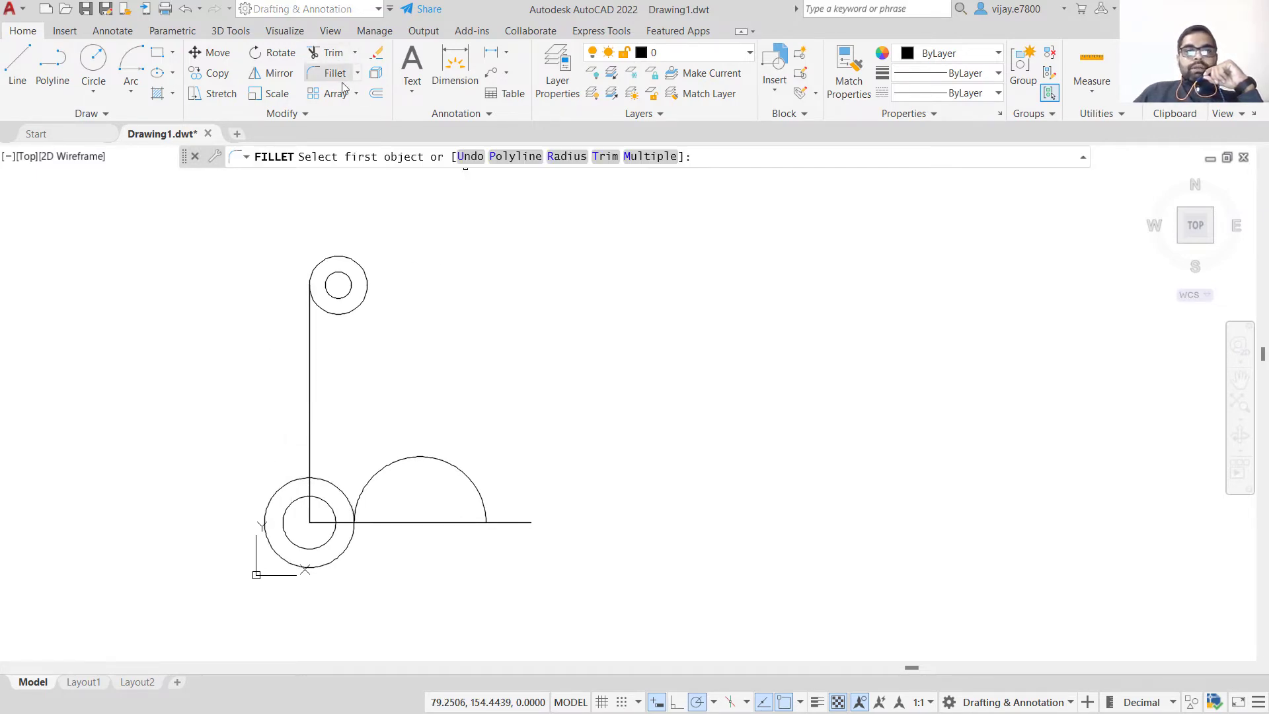
left_click(566, 156)
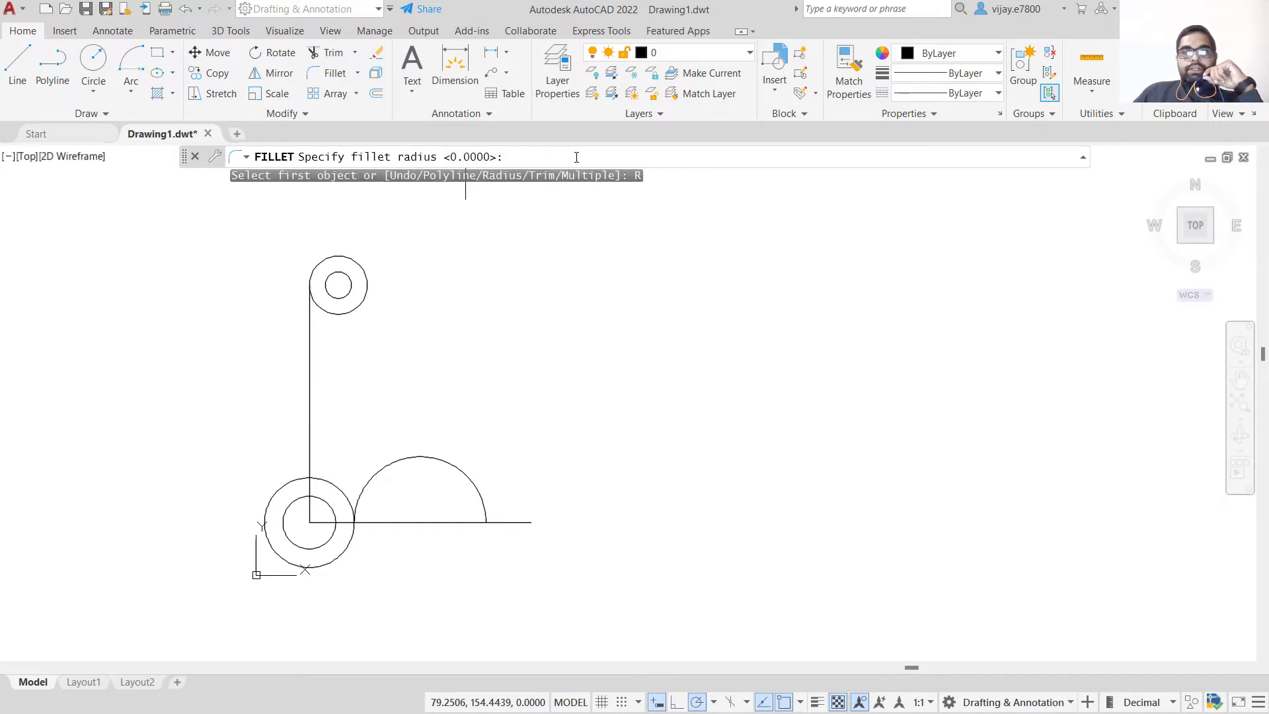
key("Return")
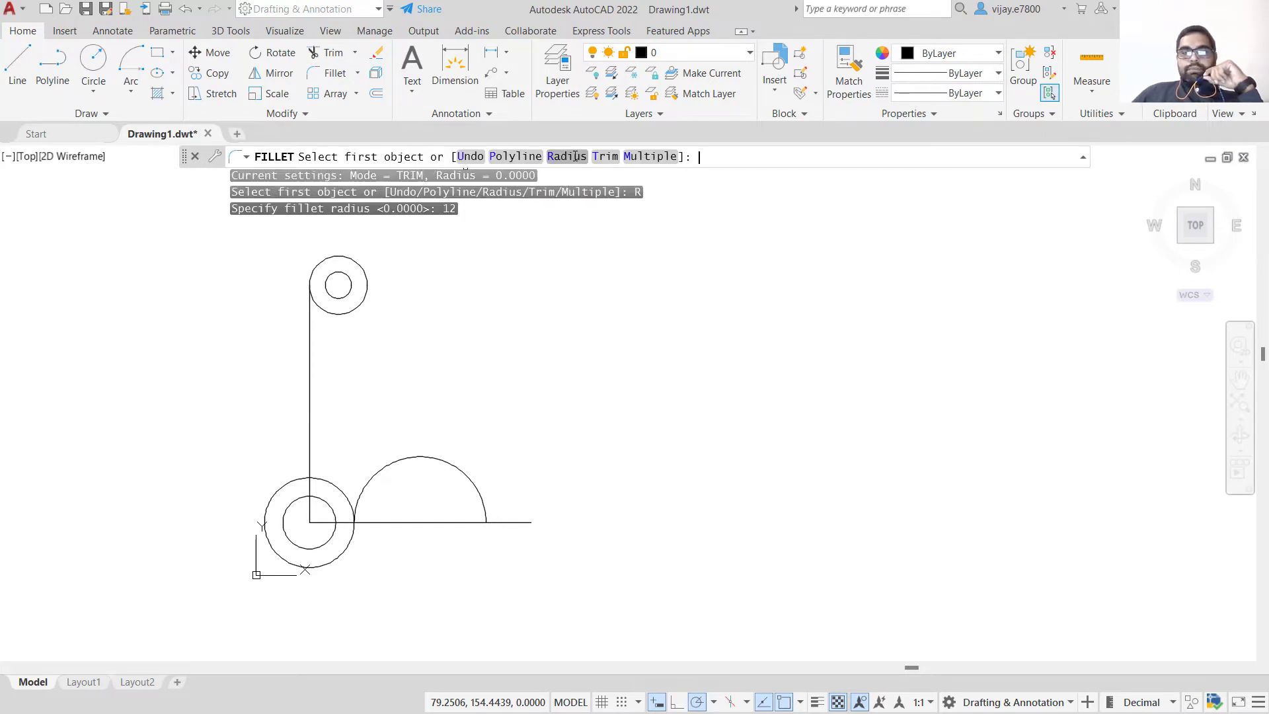
left_click(309, 459)
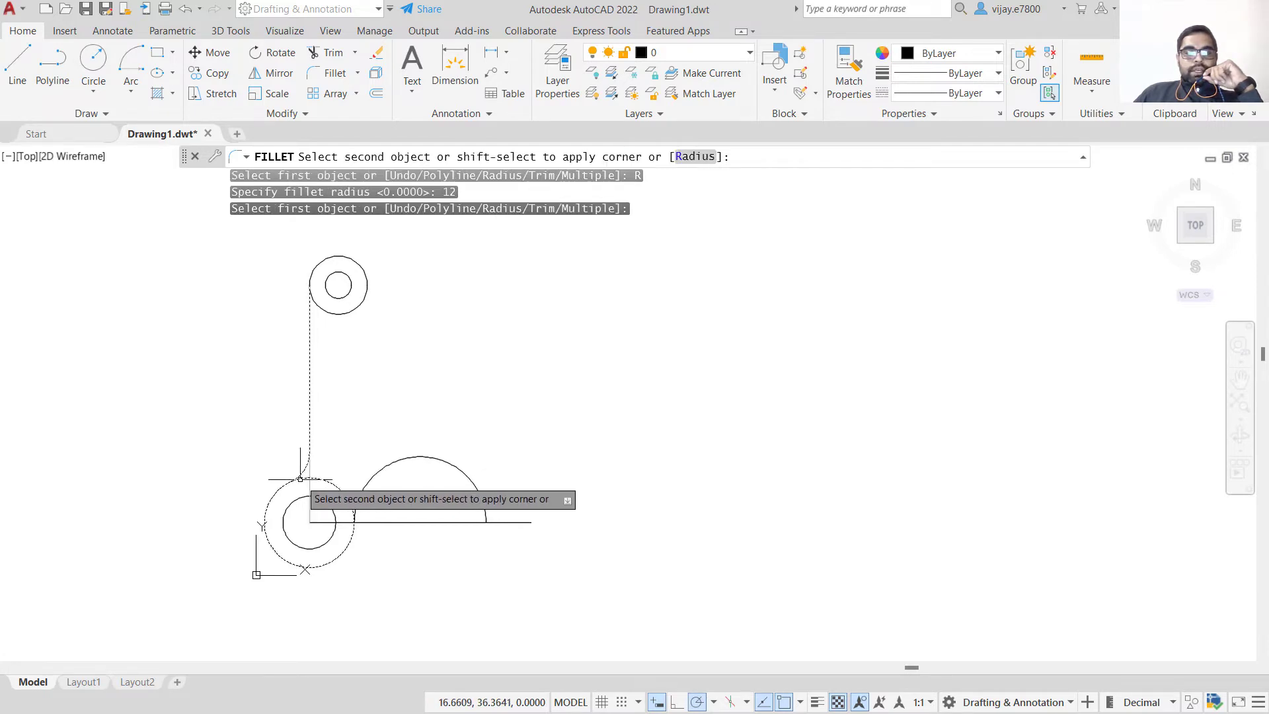
left_click(300, 478)
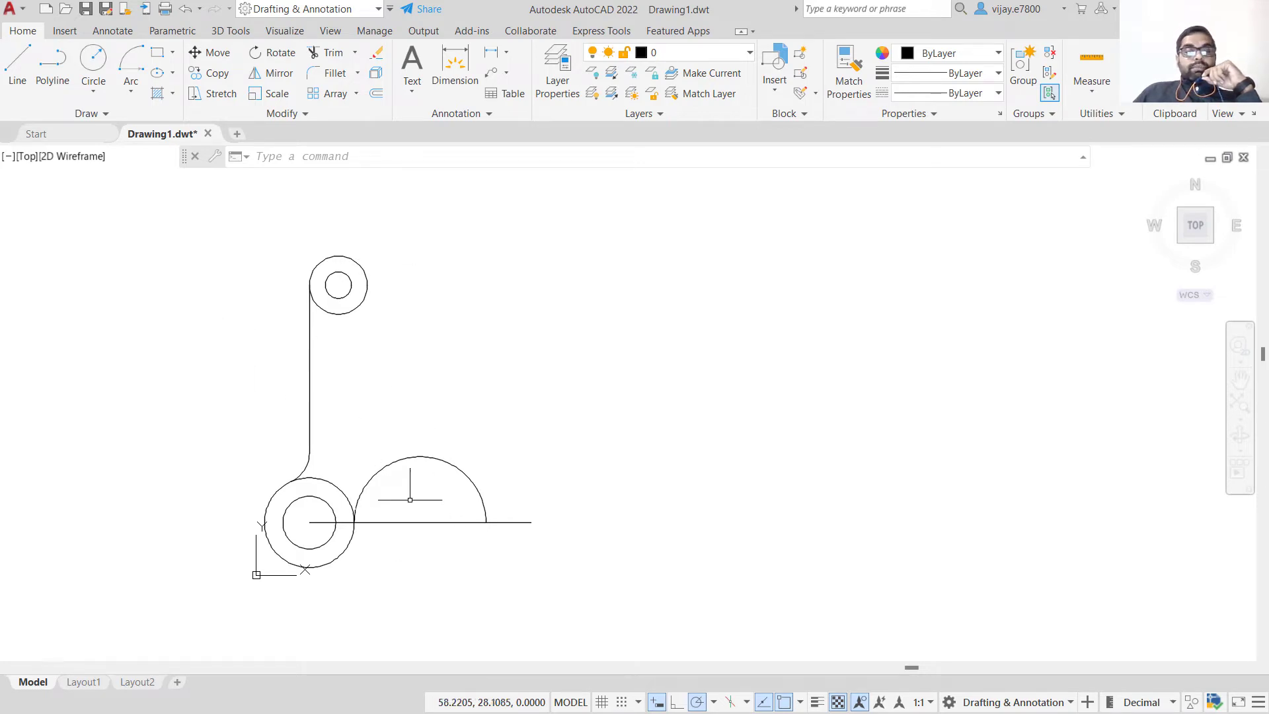
Mirror the circles, vertical line, fillet and horizontal line about a vertical axis through the central arc's centre, keeping the source objects
middle_click_drag(348, 384, 442, 405)
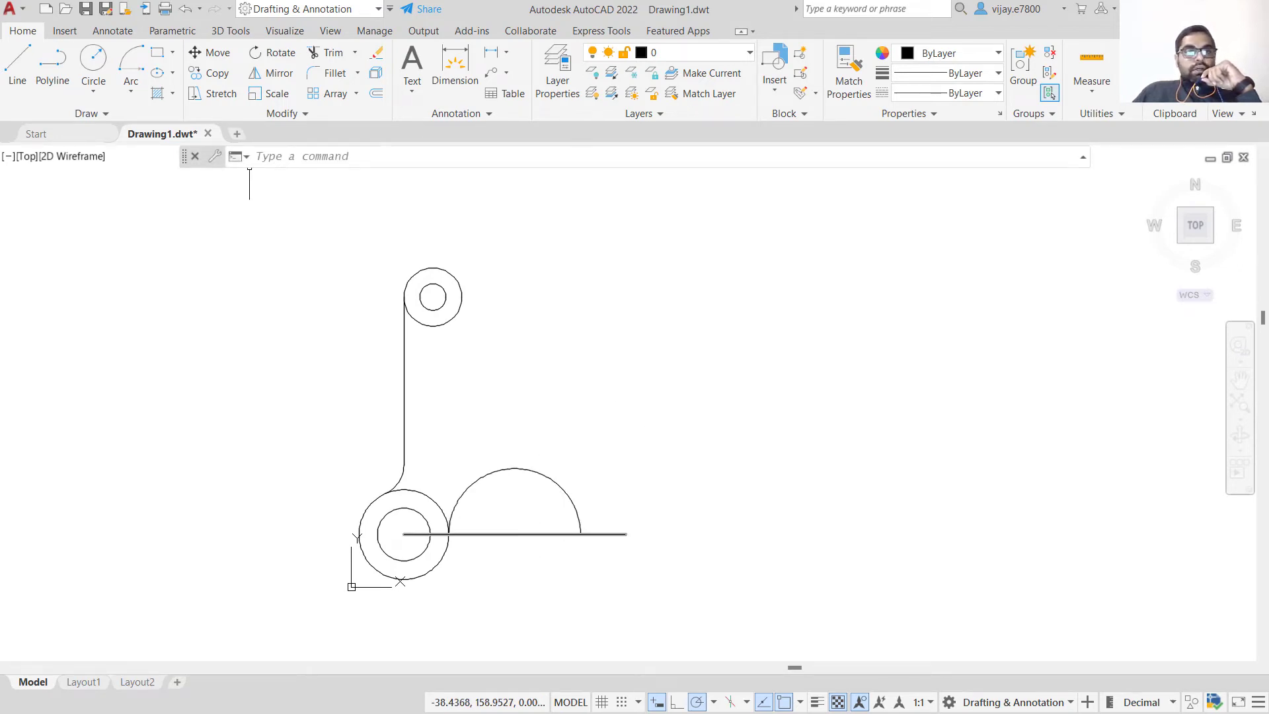
left_click(274, 74)
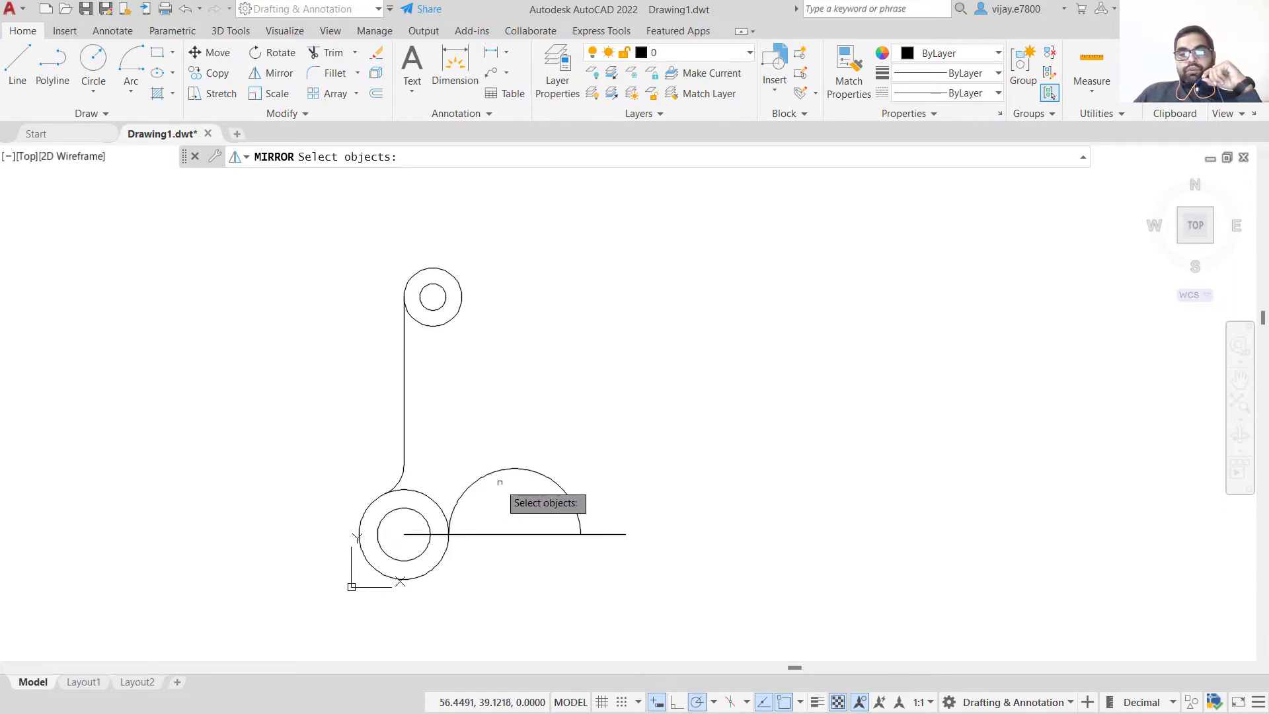
left_click(425, 601)
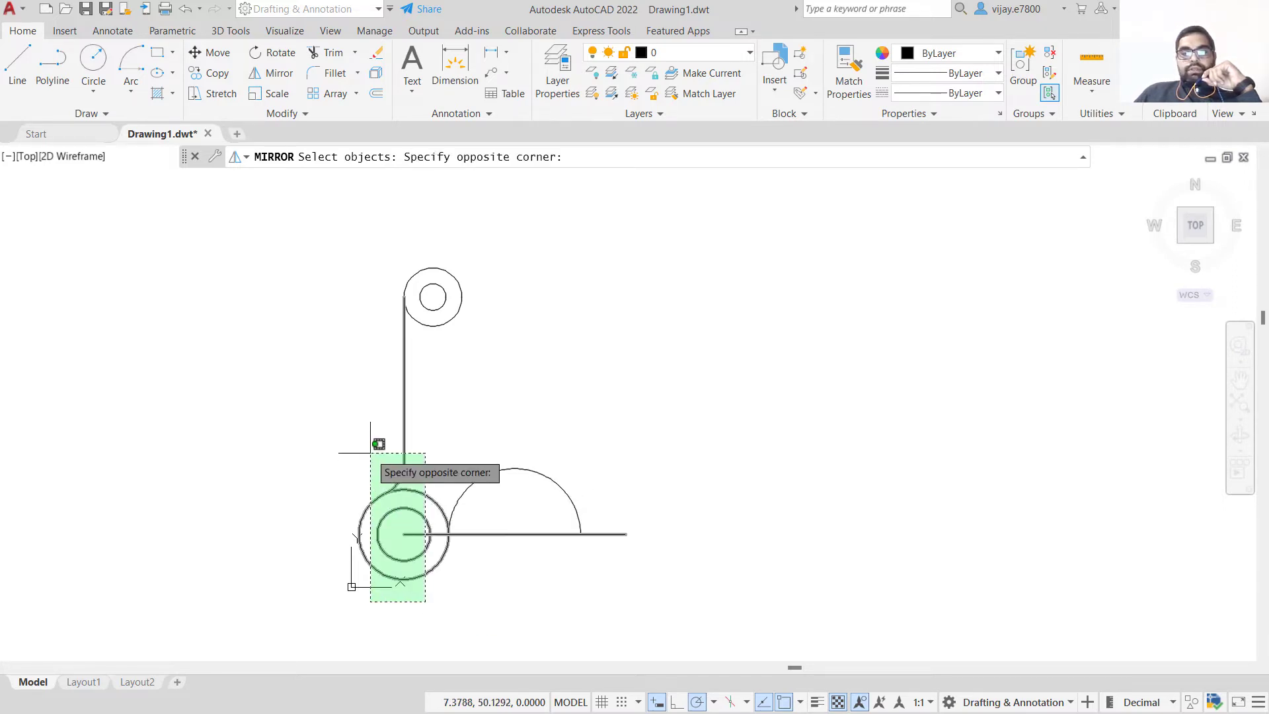
left_click(358, 266)
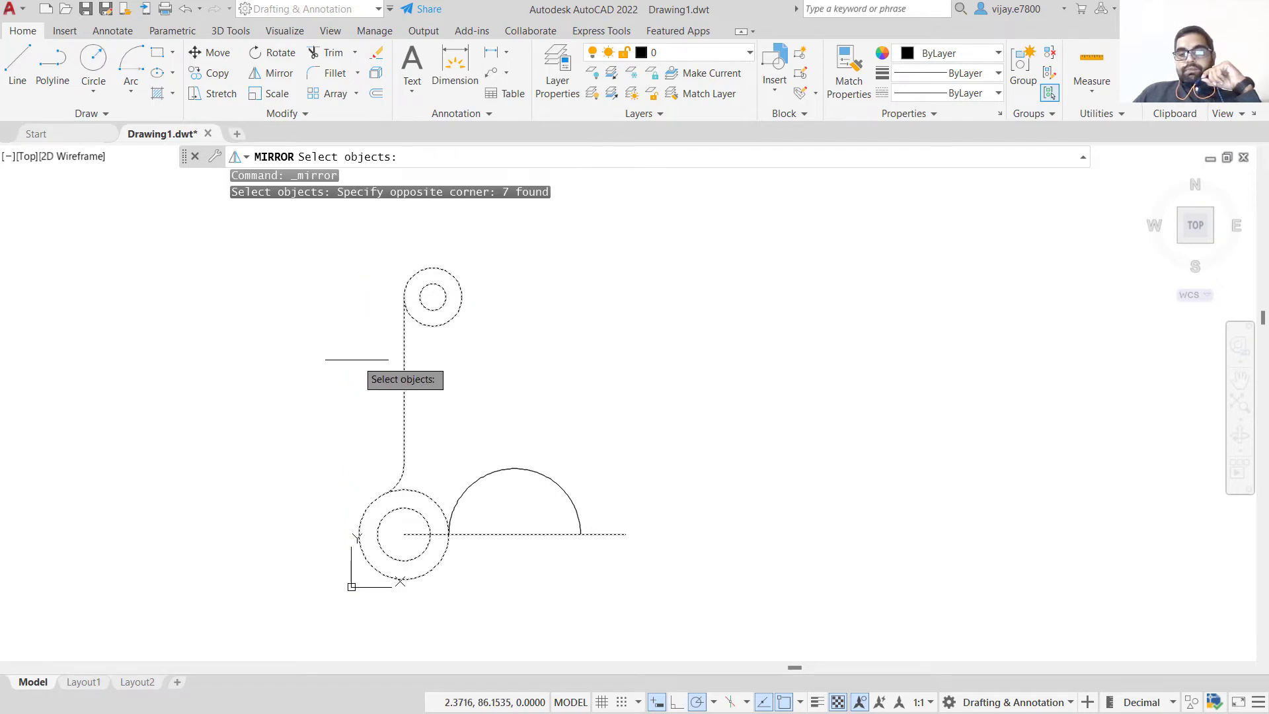
key("Return")
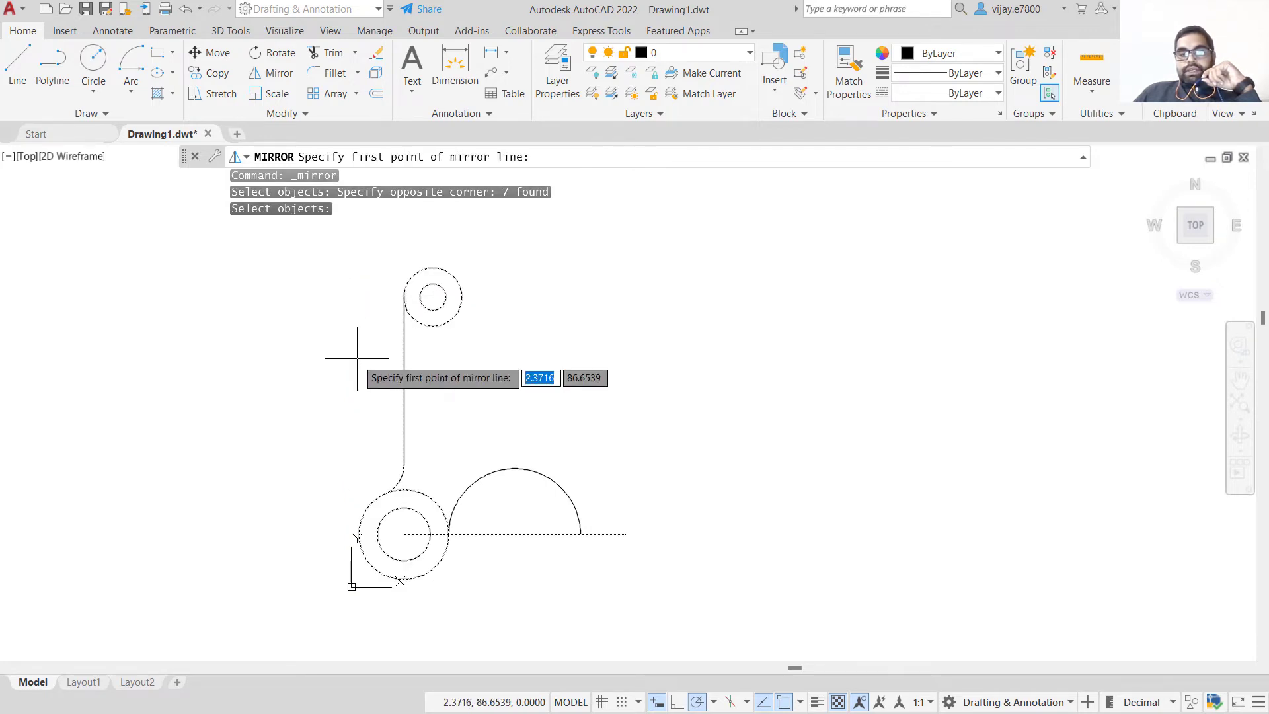
left_click(514, 532)
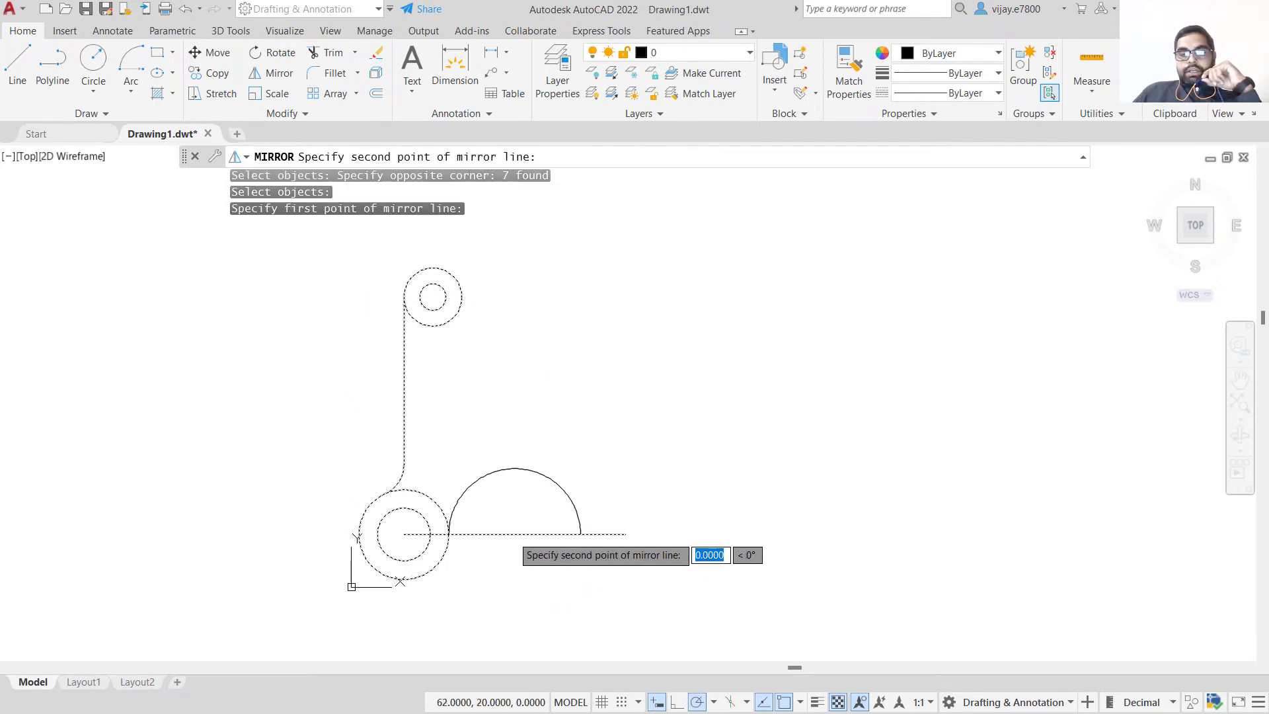
left_click(514, 434)
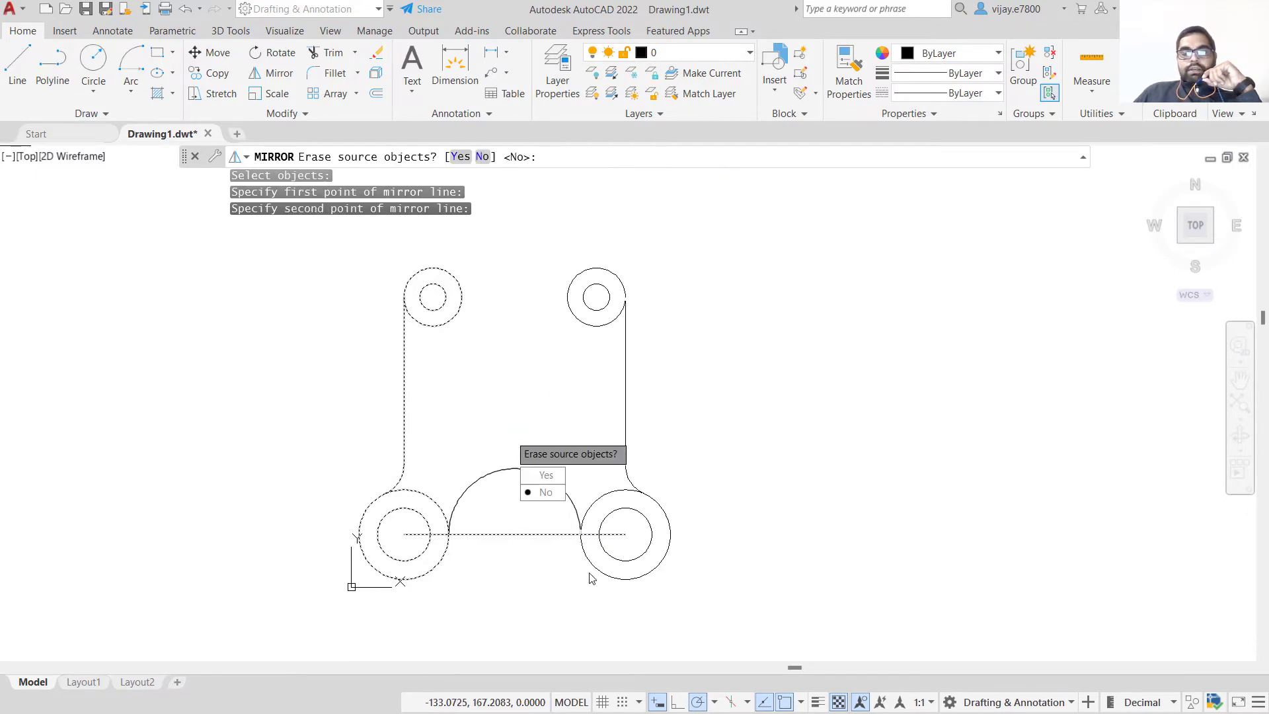
left_click(543, 492)
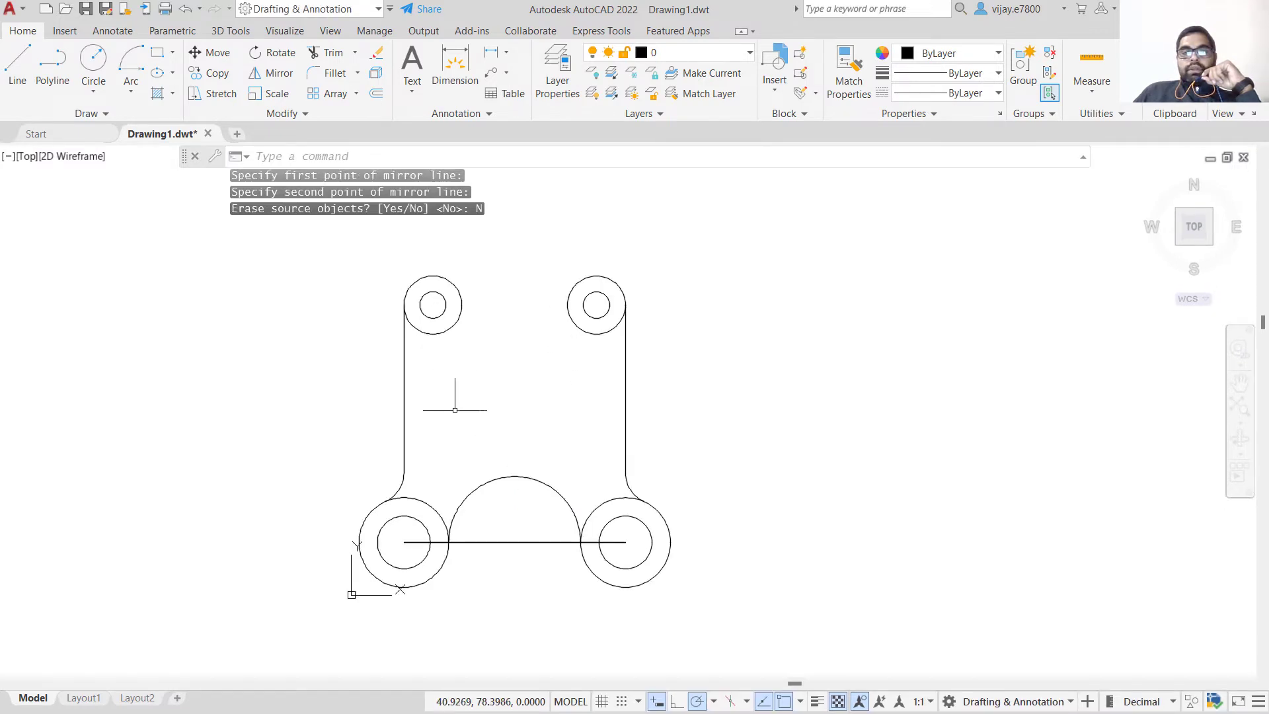
Erase both overlapping horizontal lines joining the centres of the two lower circles
mouse_move(508, 392)
middle_mouse_down()
mouse_move(493, 409)
mouse_move(477, 405)
middle_mouse_up()
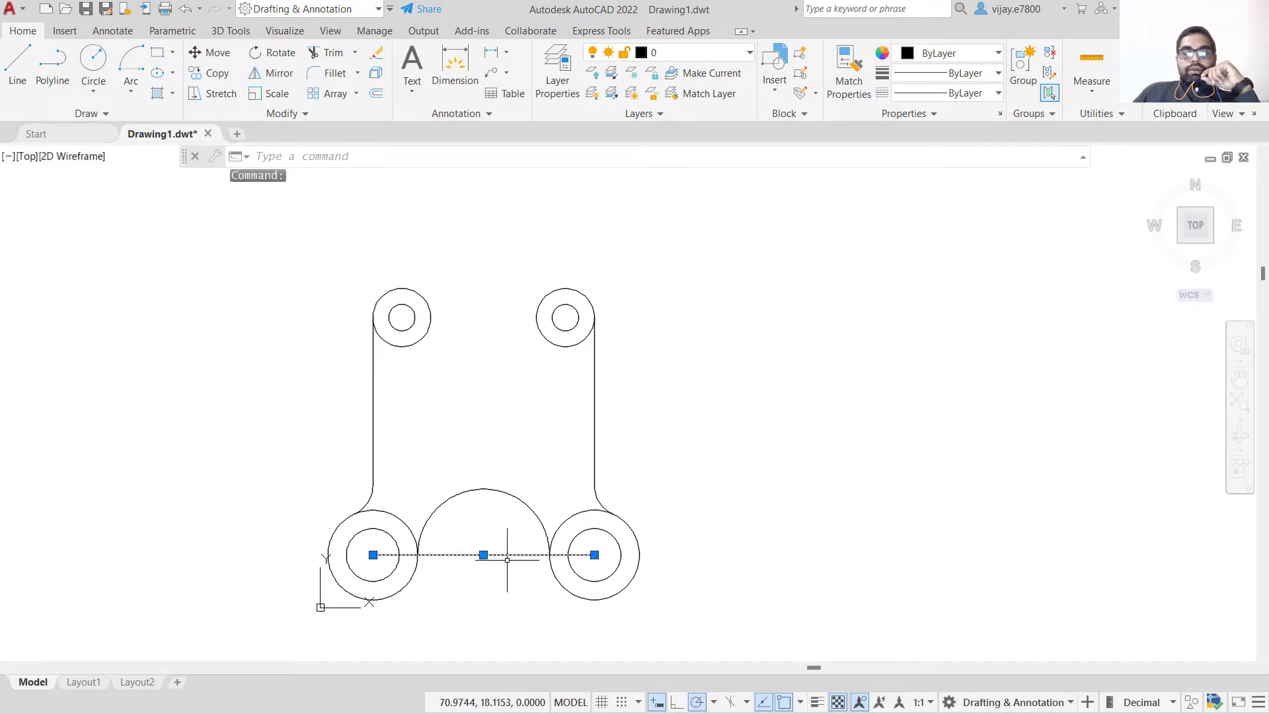
key("Delete")
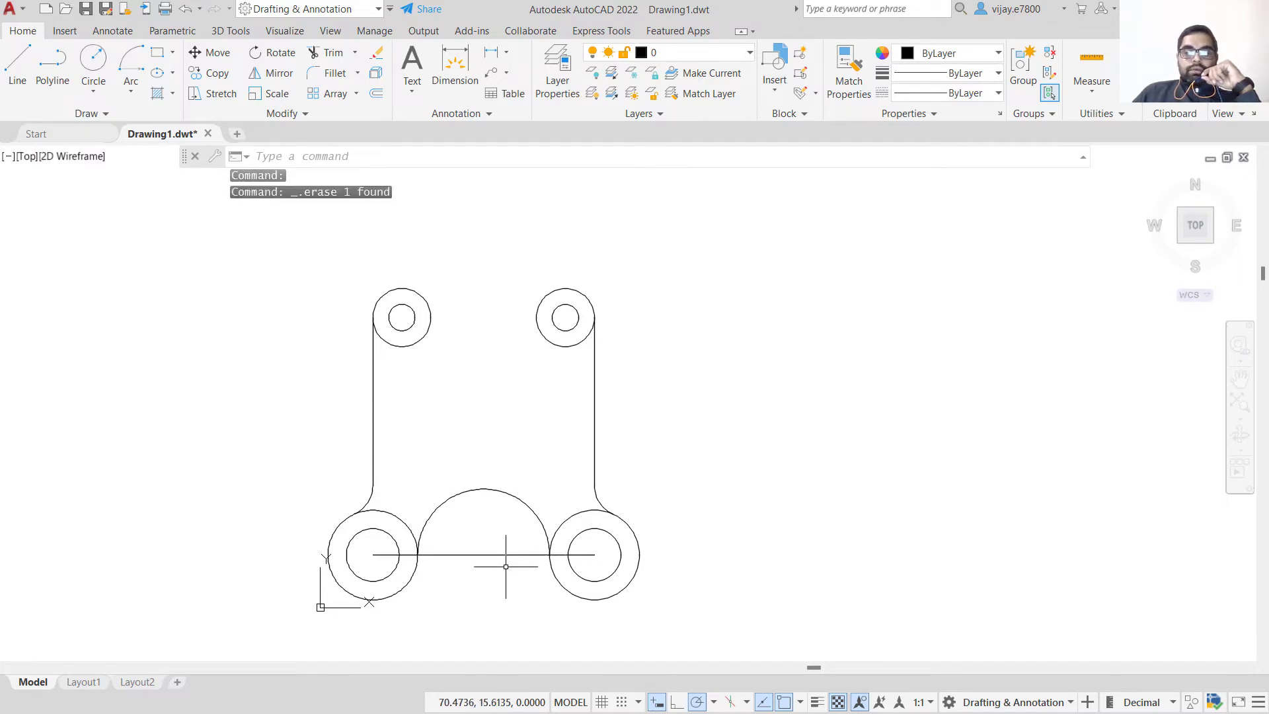
left_click(505, 565)
left_click(486, 530)
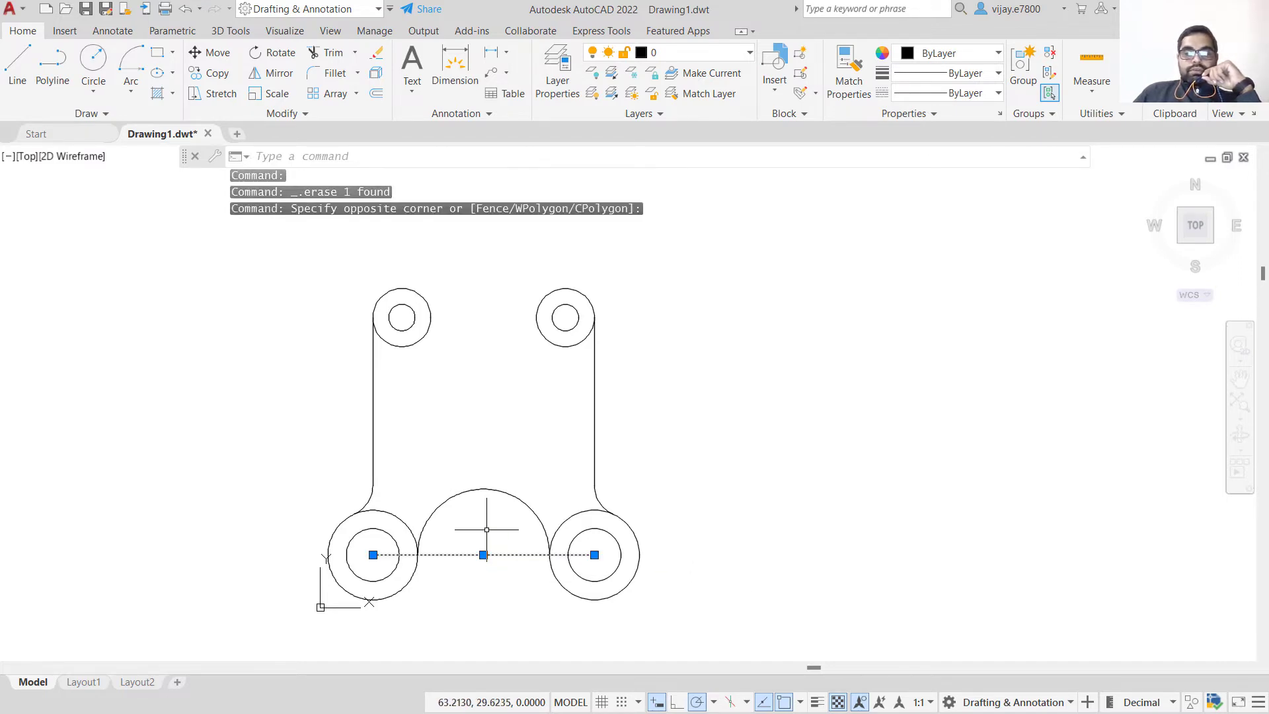
key("Delete")
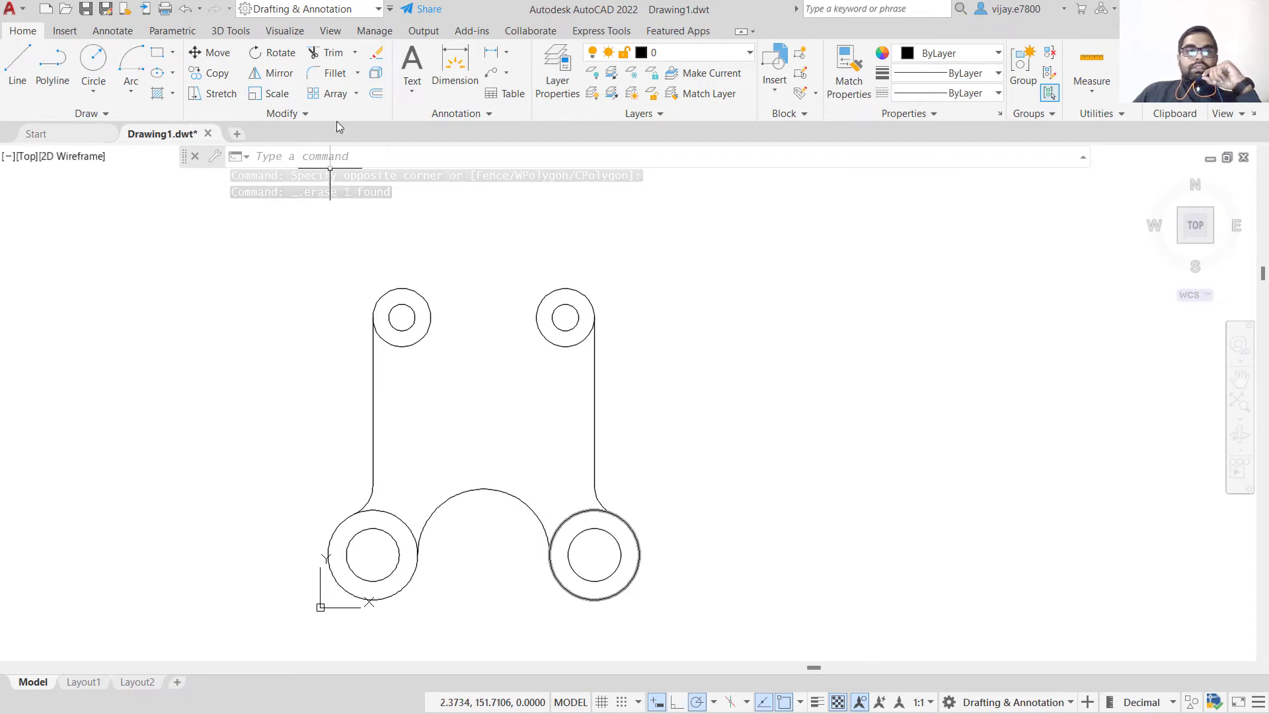
Trim both lower outer circles between their fillets and the ends of the central arc
left_click(336, 55)
left_click(386, 511)
left_click(563, 525)
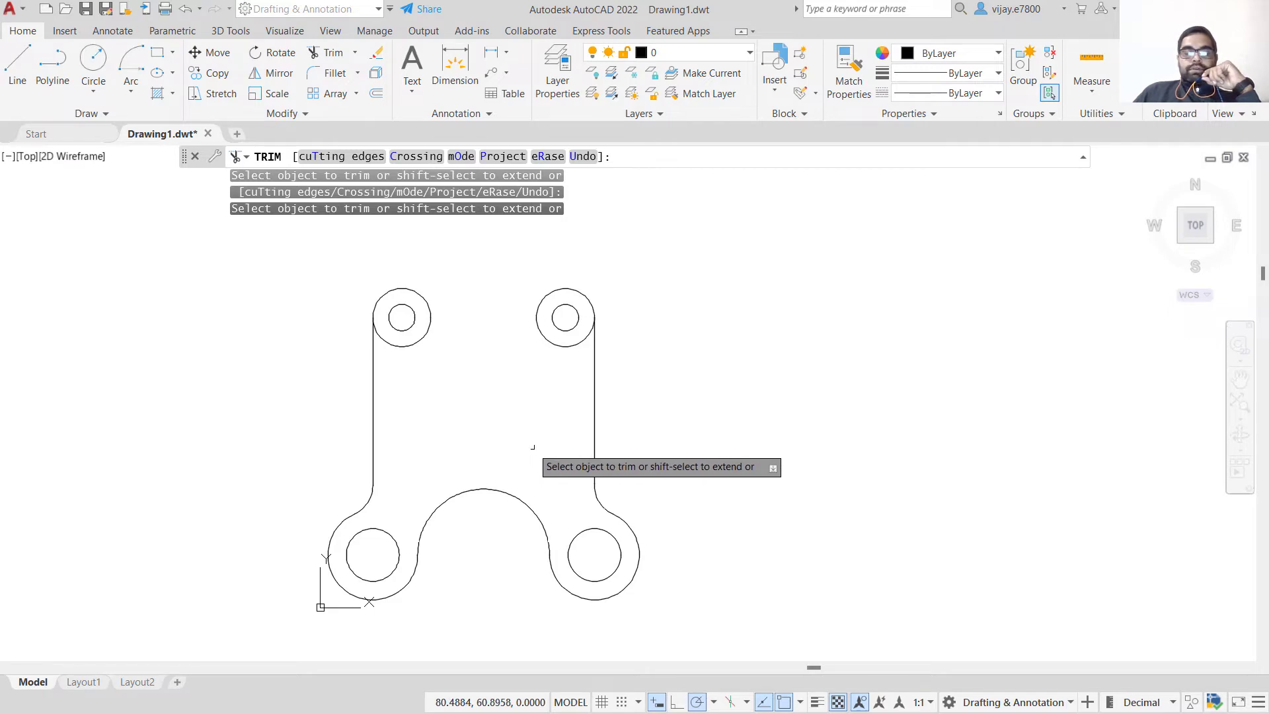
key("Escape")
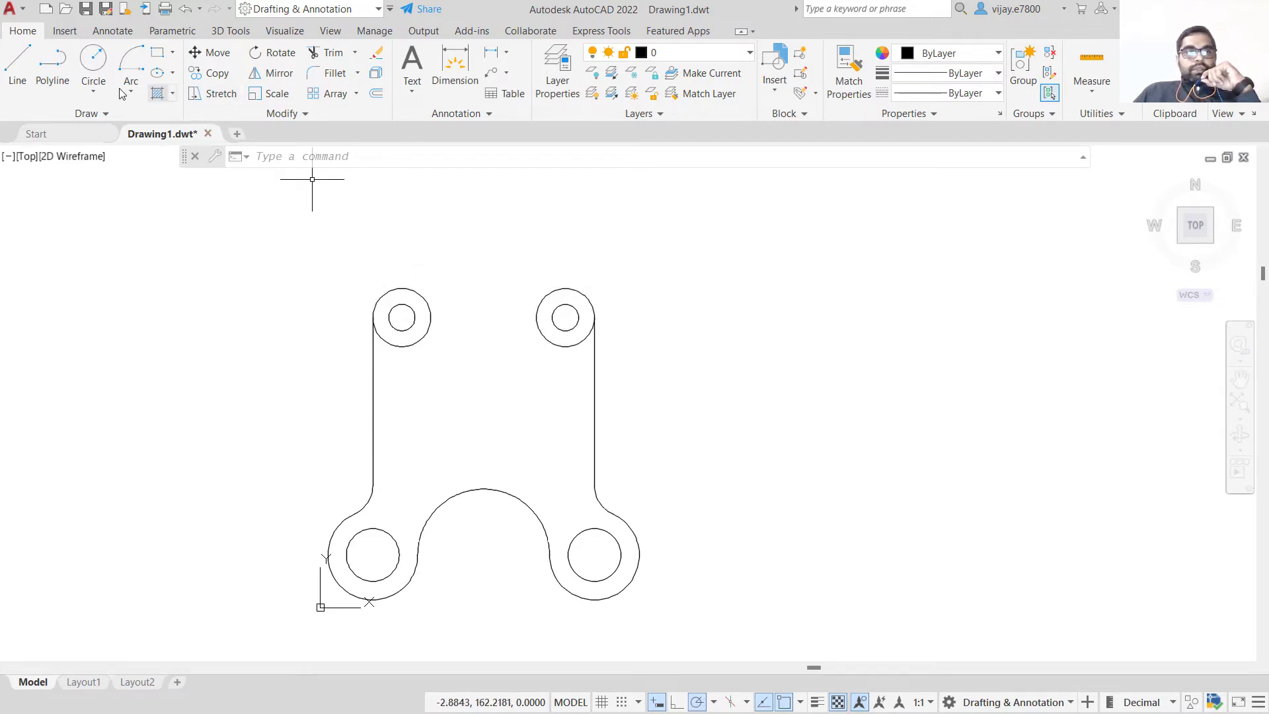
Draw a Tan, Tan, Radius circle of radius 50 tangent to the lower inner sides of the two upper outer circles
left_click(93, 91)
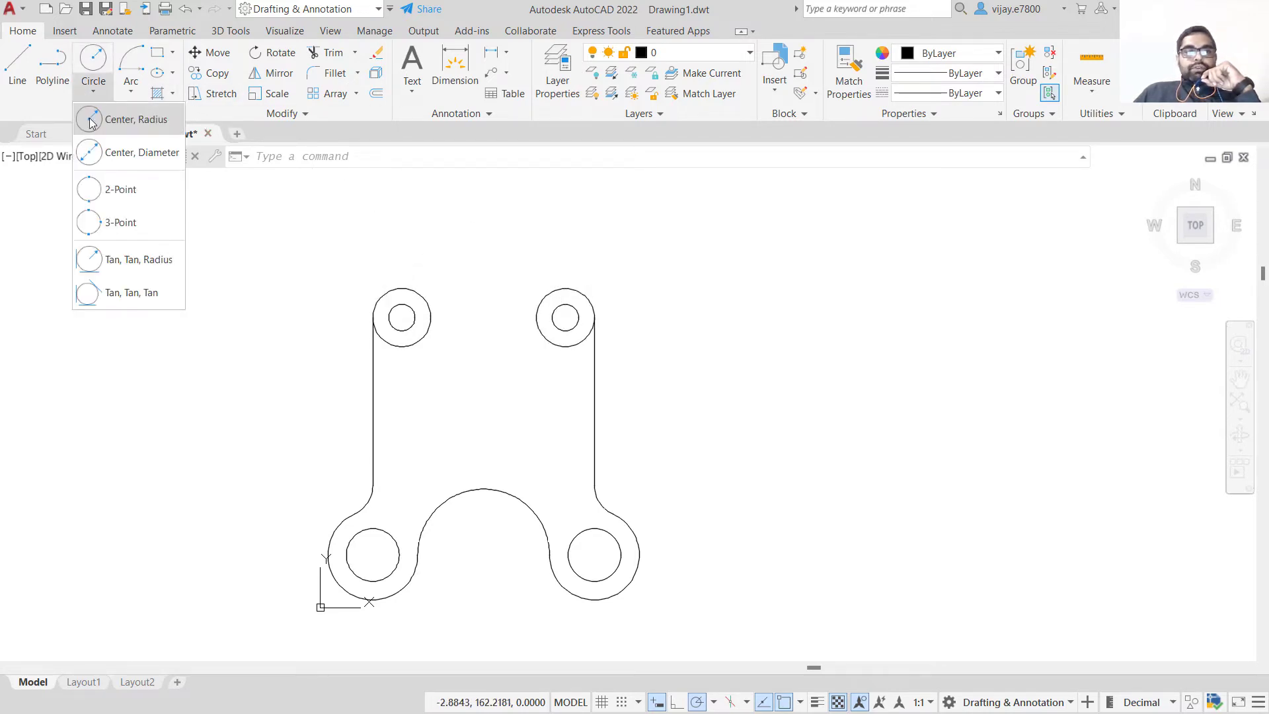
left_click(132, 260)
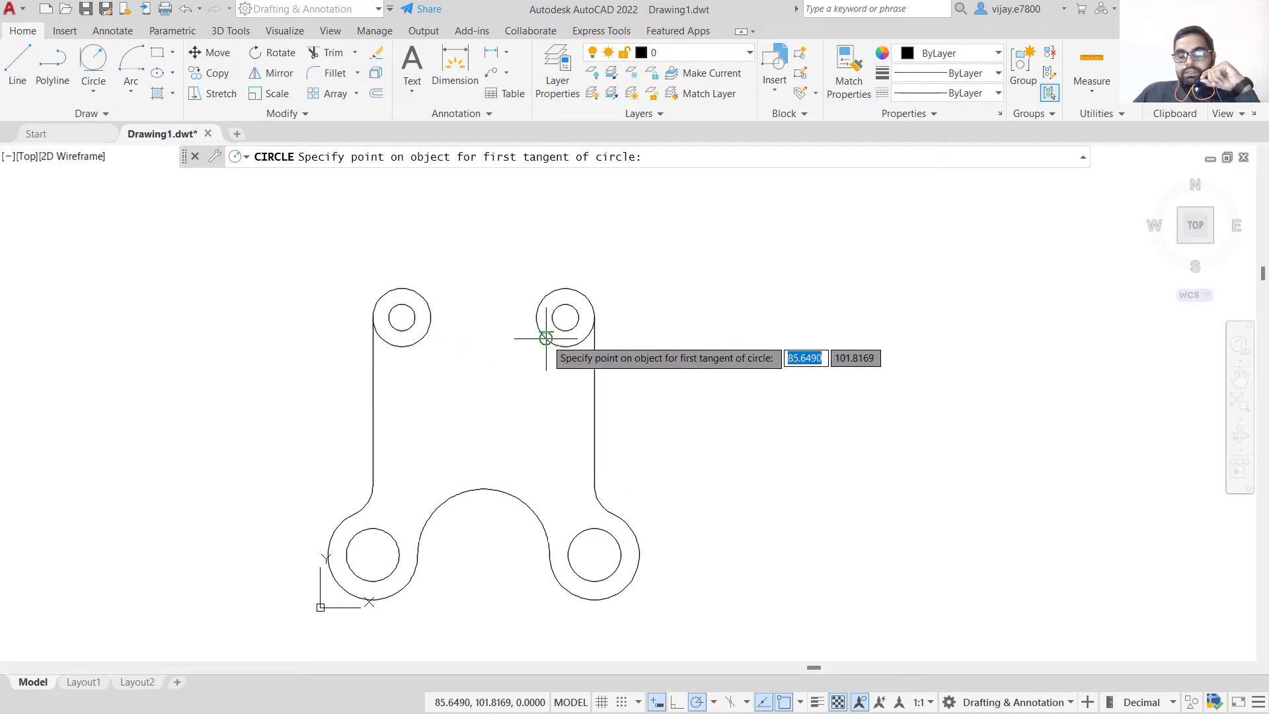
left_click(421, 338)
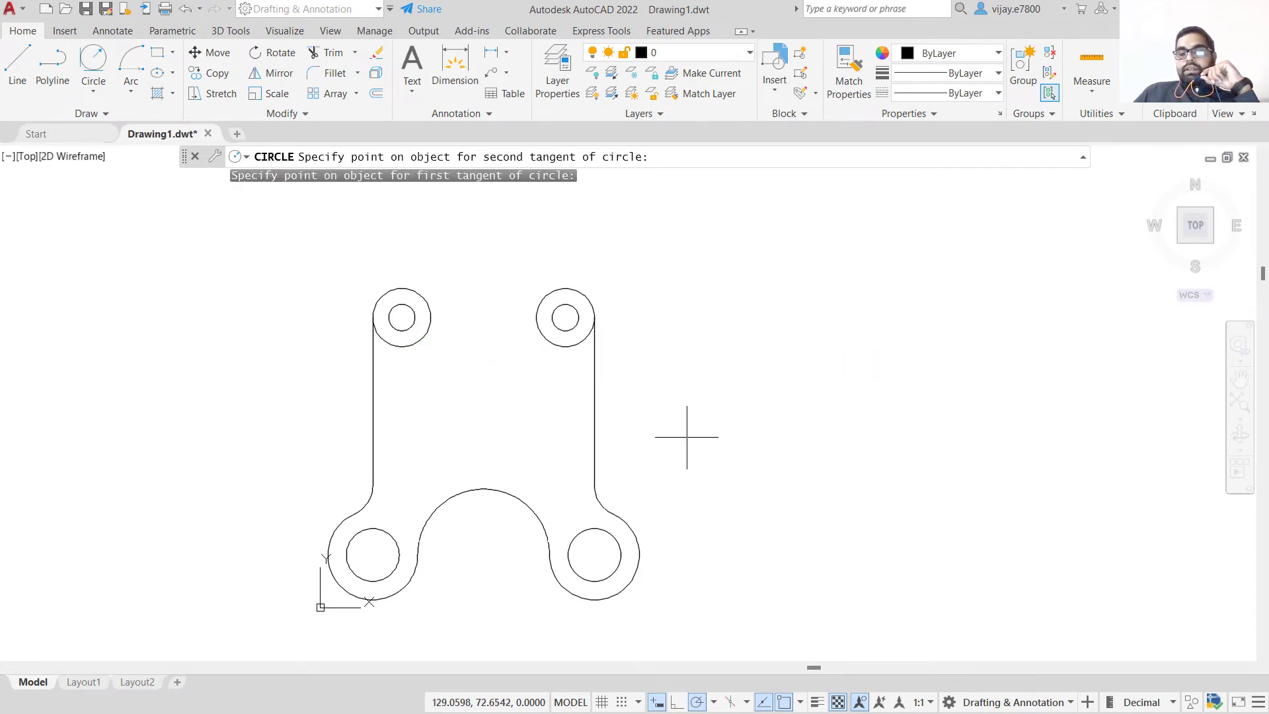
left_click(799, 702)
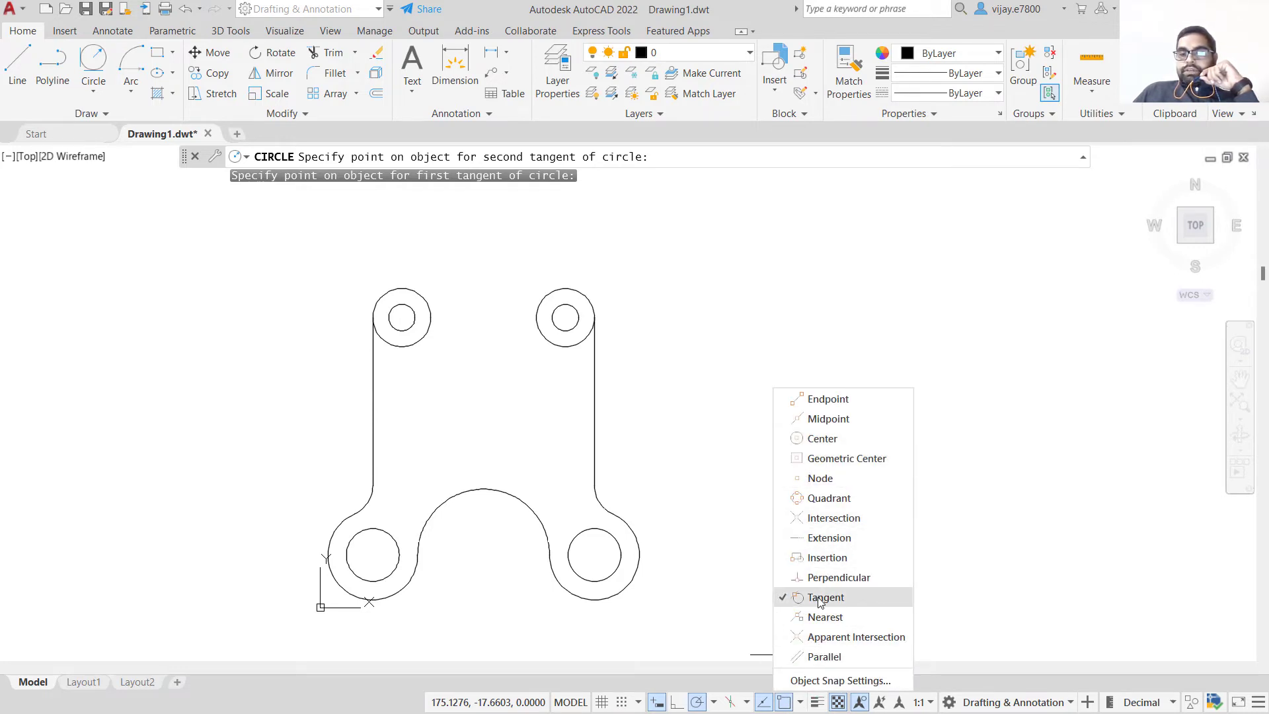
left_click(801, 703)
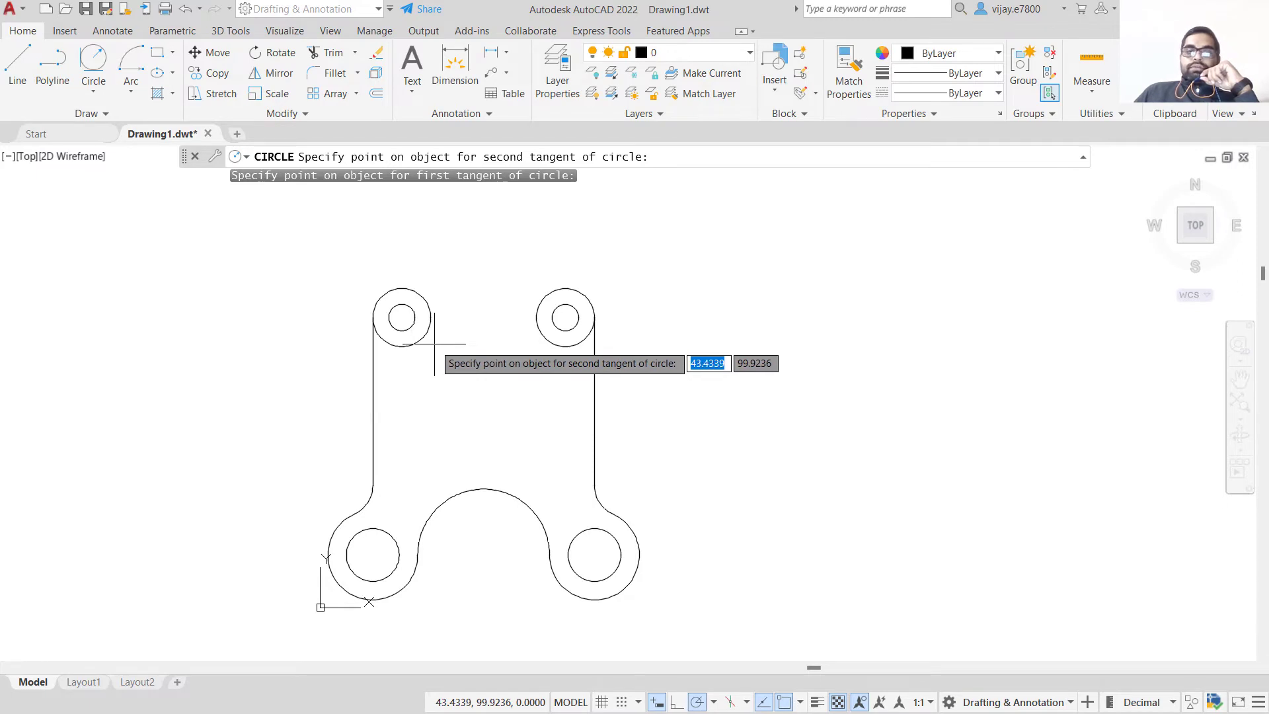
left_click(546, 339)
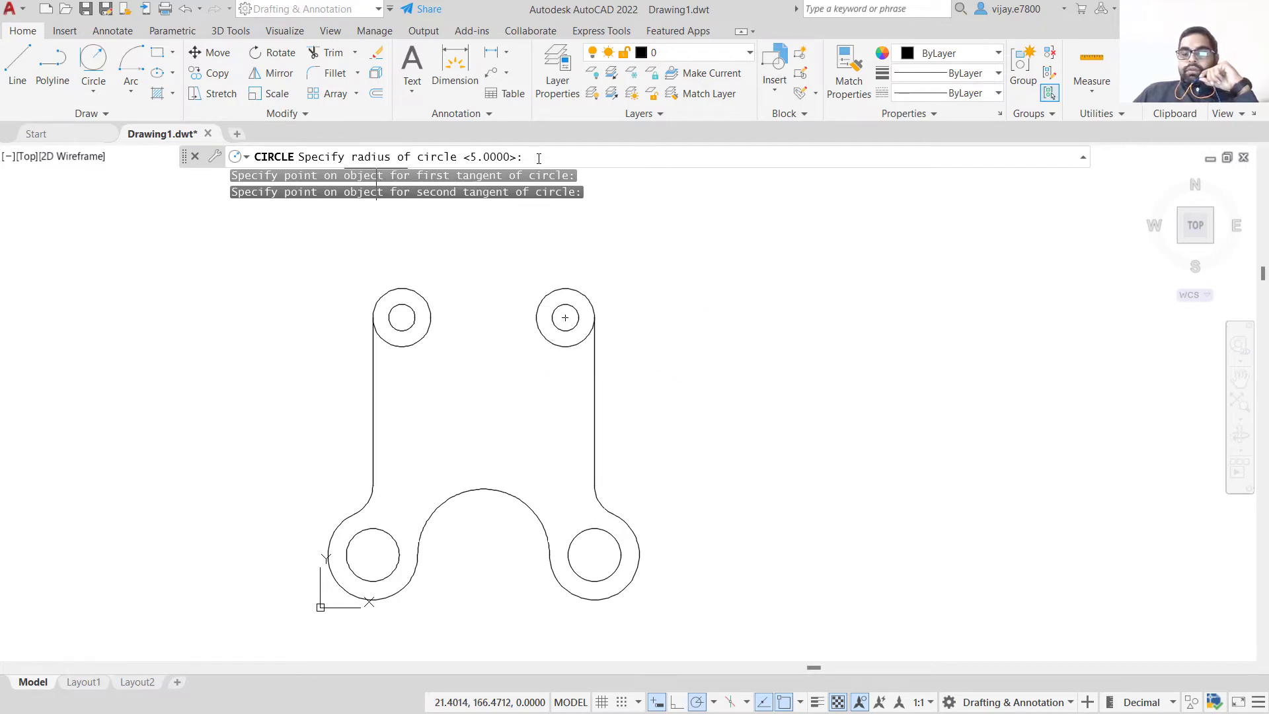
key("Return")
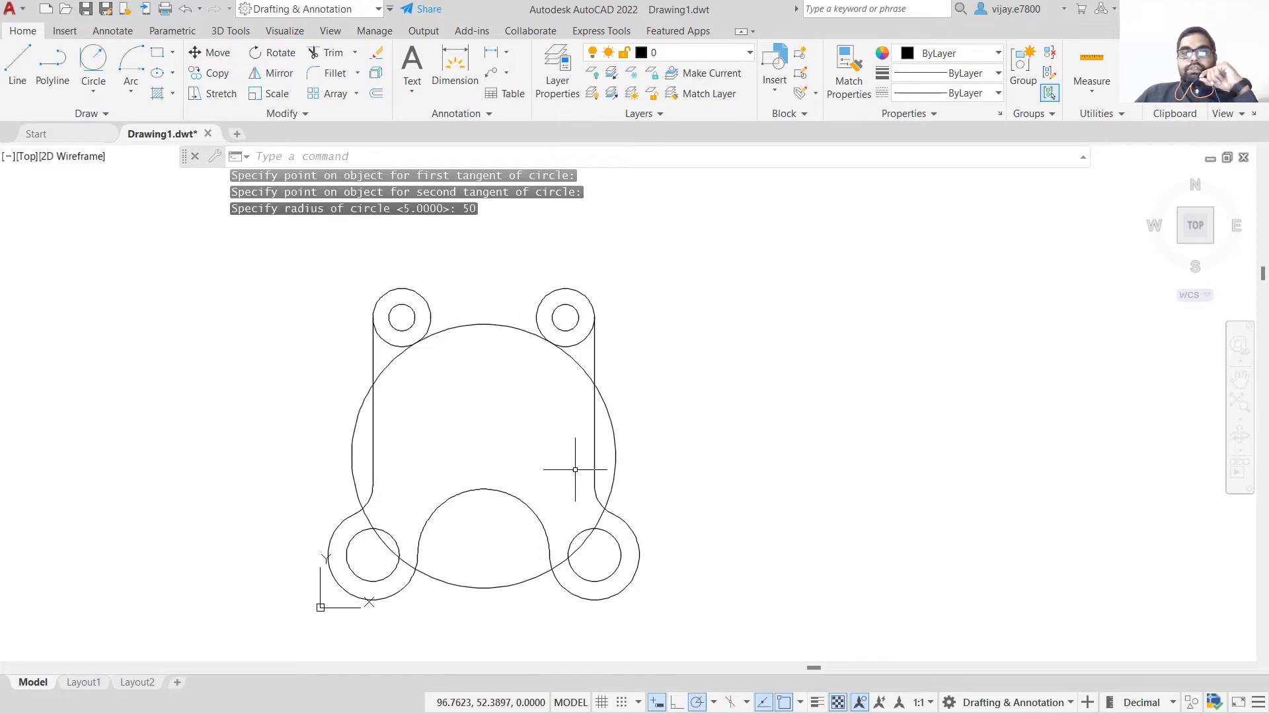
Trim the radius 50 circle, keeping only the arc between the two upper outer circles
left_click(329, 53)
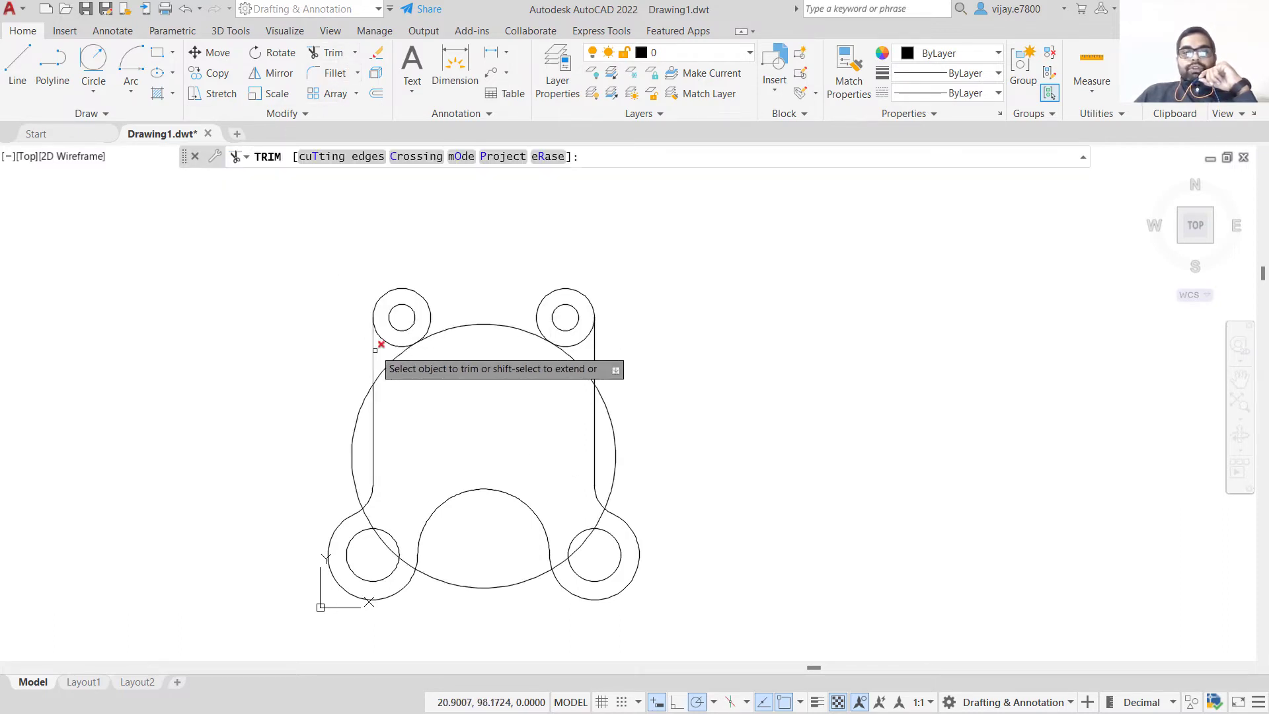
left_click(387, 360)
left_click(367, 397)
left_click(382, 540)
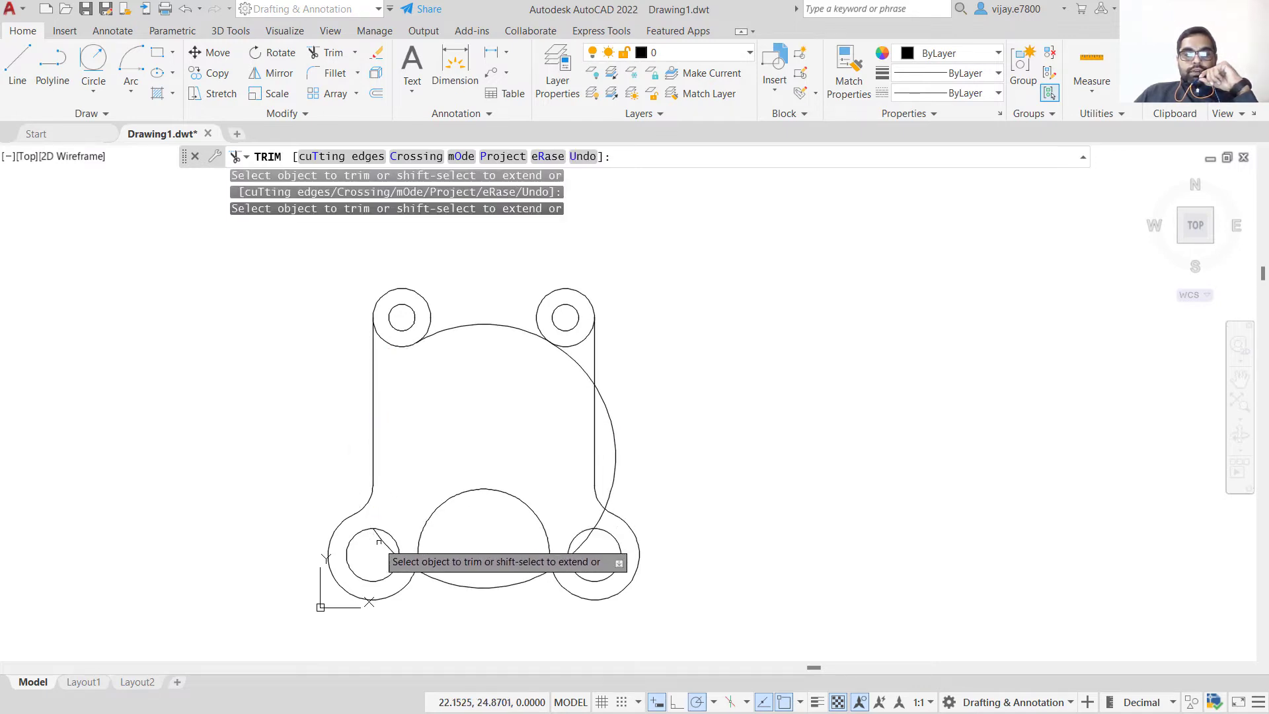
left_click(436, 569)
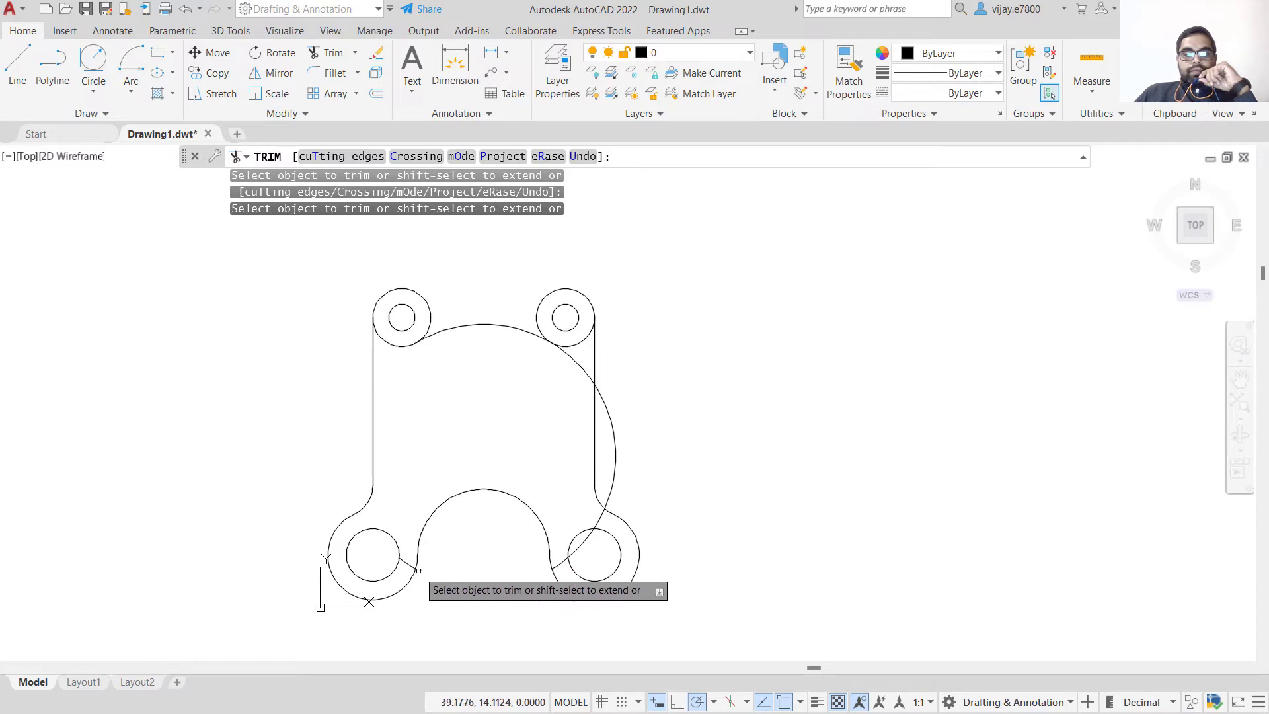
left_click(411, 565)
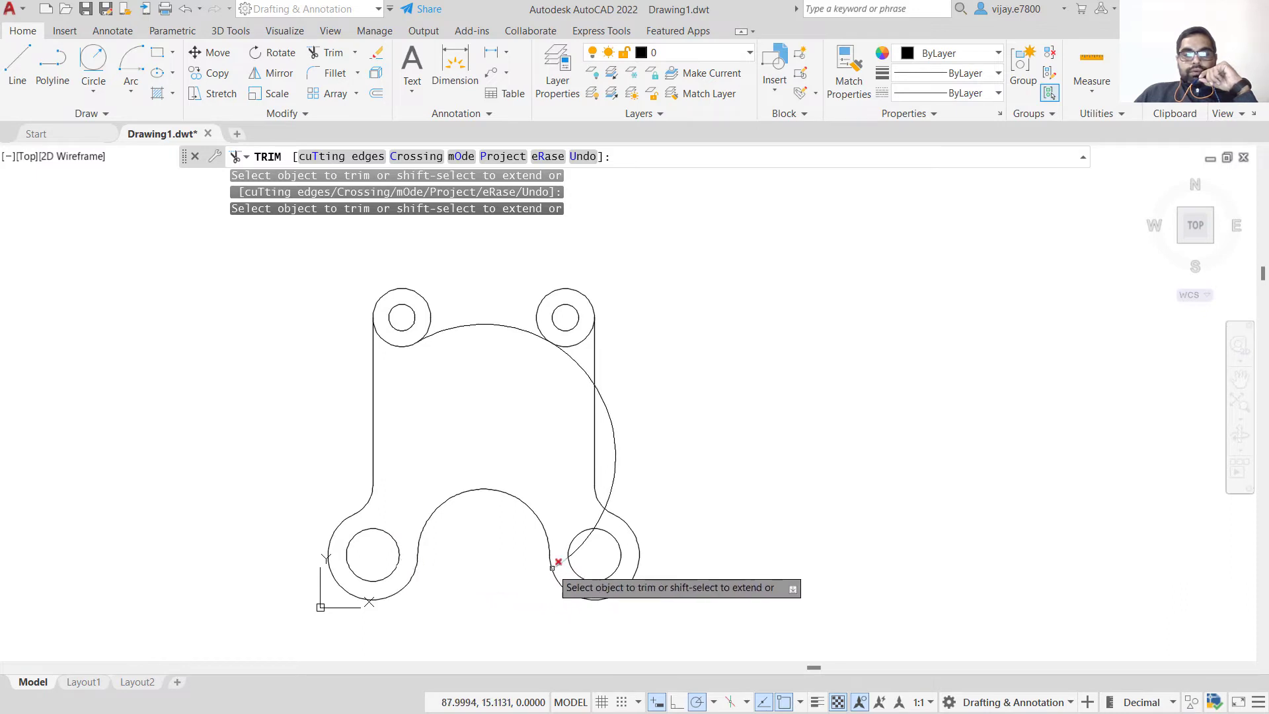
left_click(582, 543)
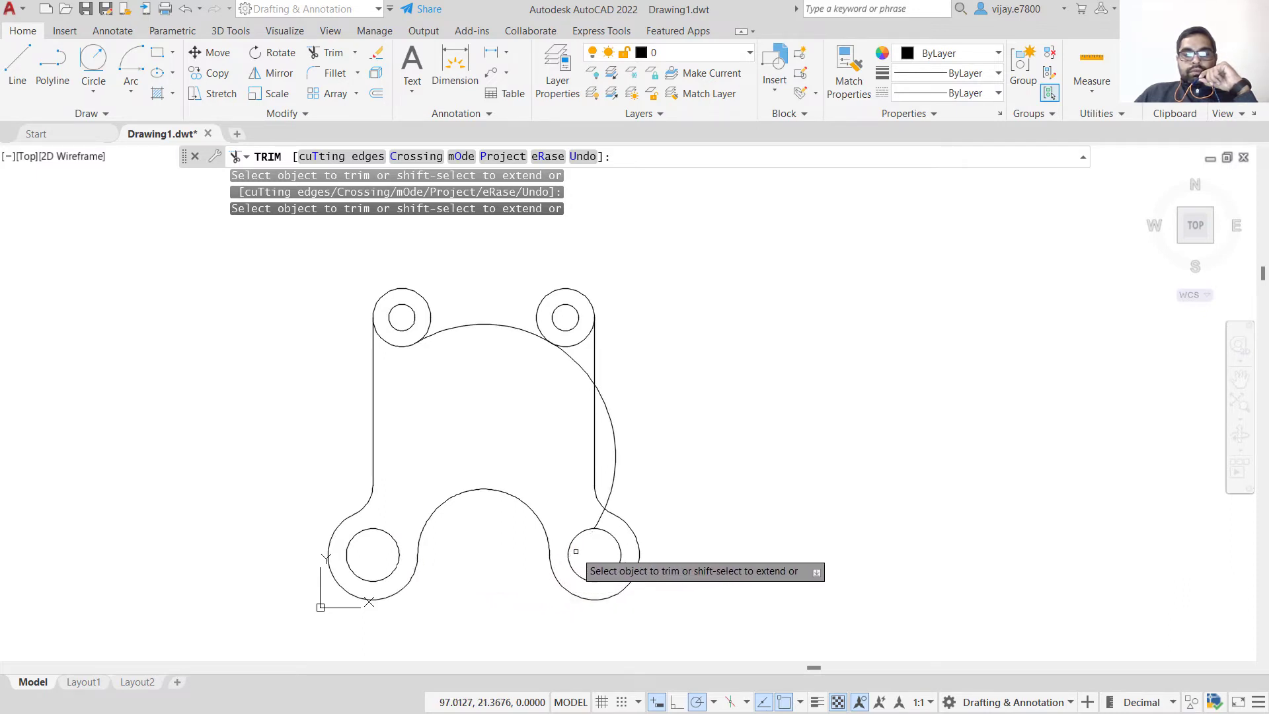
left_click(611, 450)
left_click(577, 363)
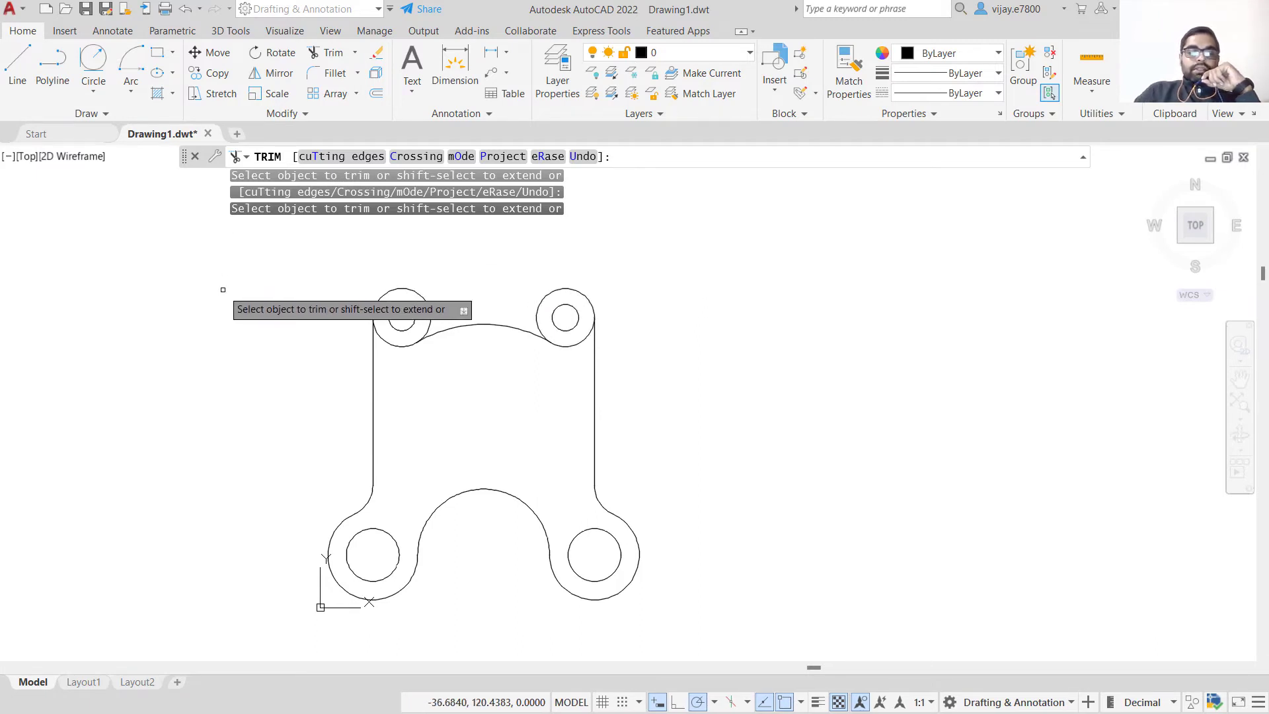
key("Escape")
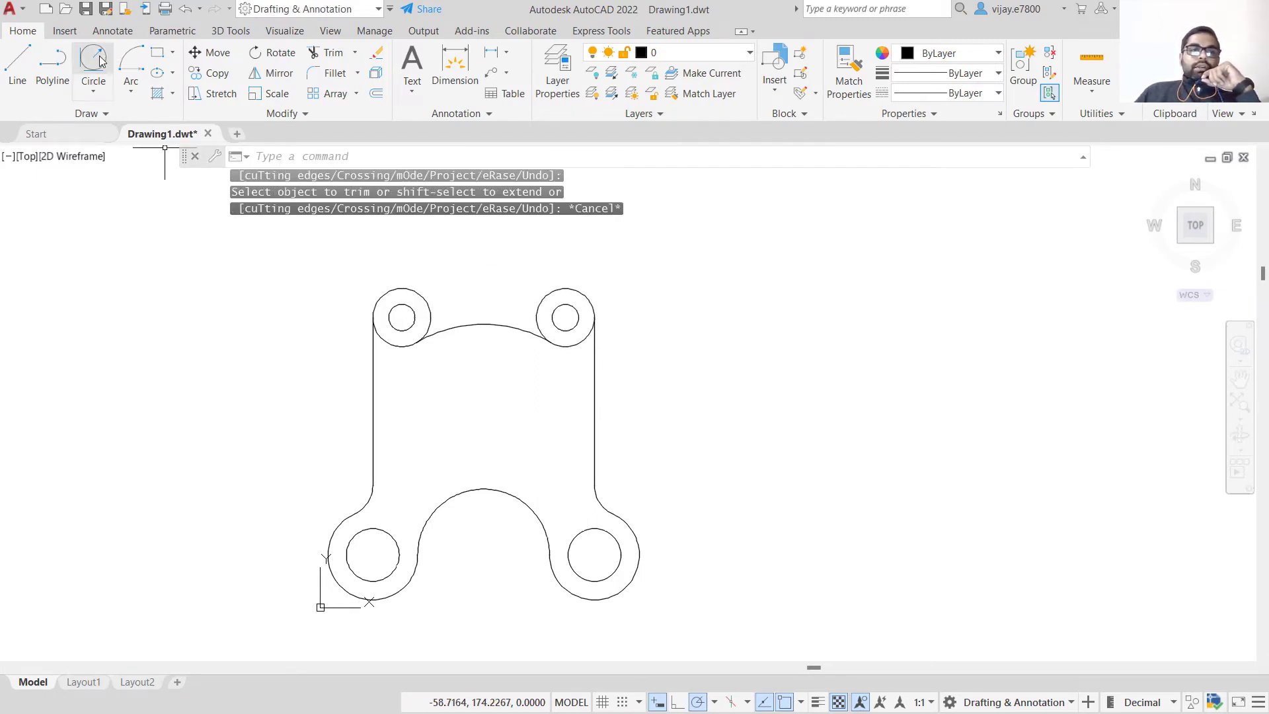
Draw a Tan, Tan, Radius circle of radius 48 tangent to the upper outer sides of the two upper outer circles
left_click(86, 93)
left_click(129, 258)
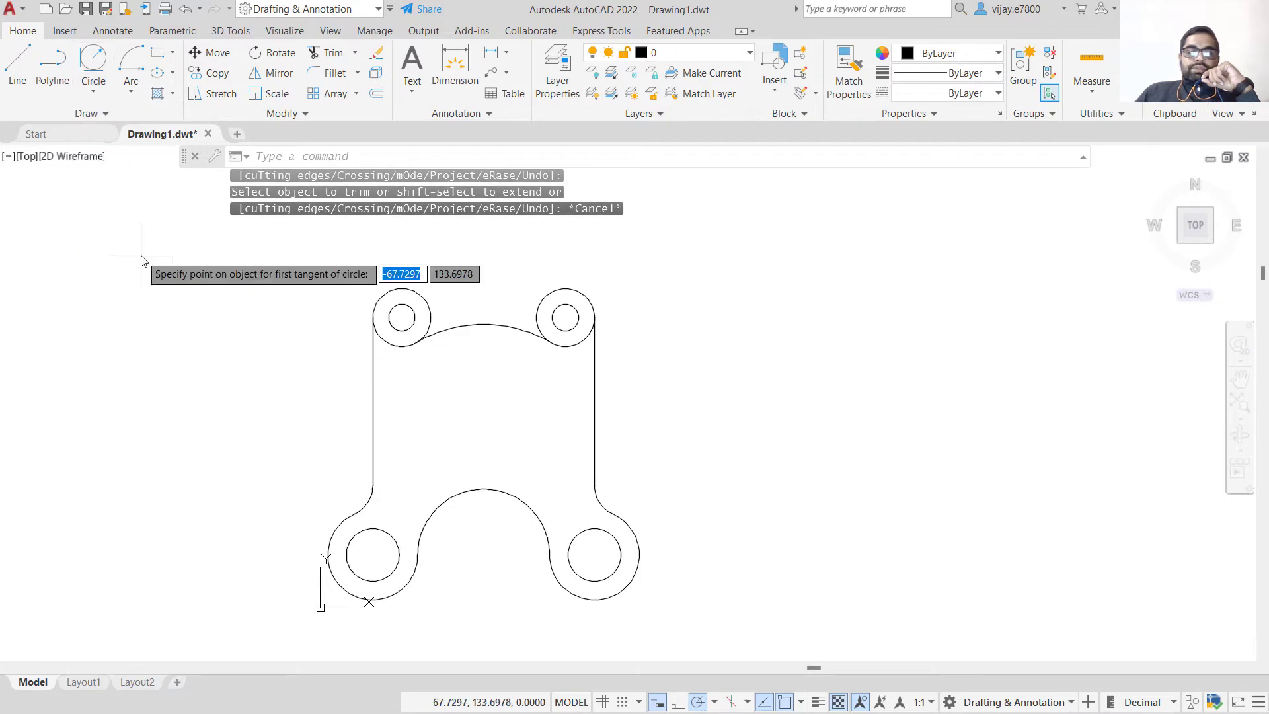
left_click(375, 294)
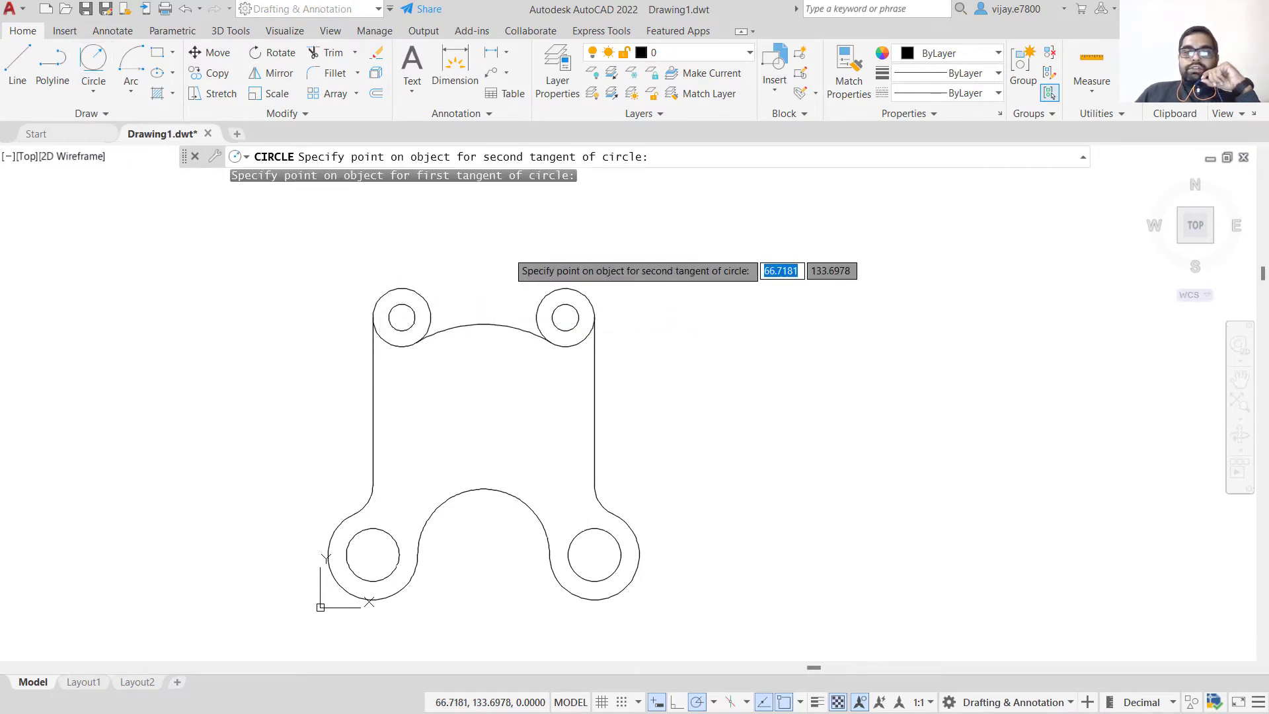
left_click(575, 282)
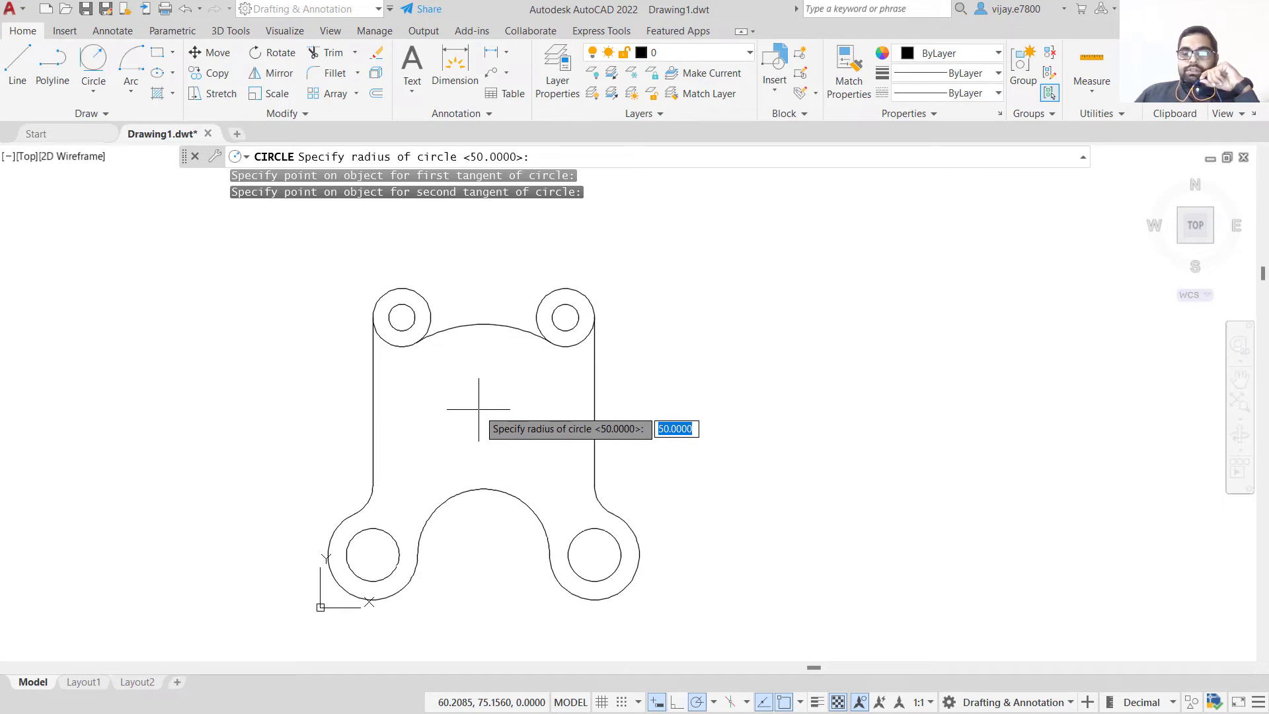
key("Return")
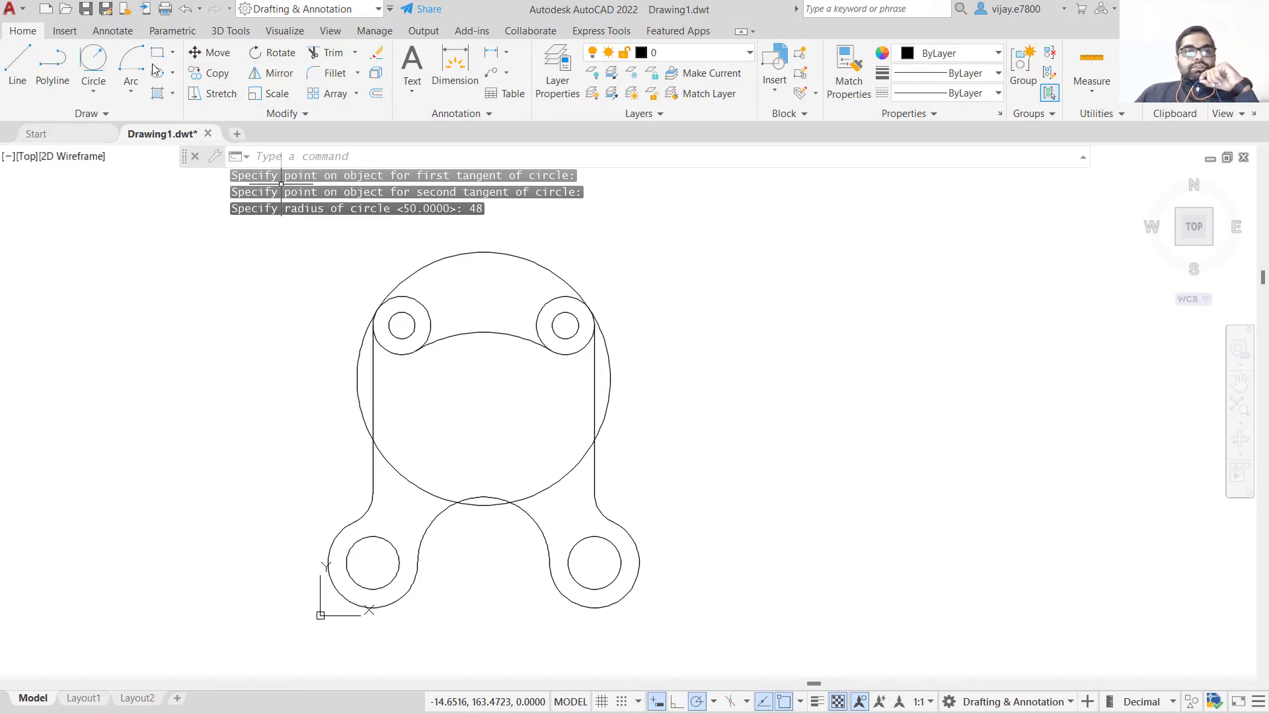
Trim the radius 48 circle, keeping only the upper arc between the two upper outer circles
left_click(324, 52)
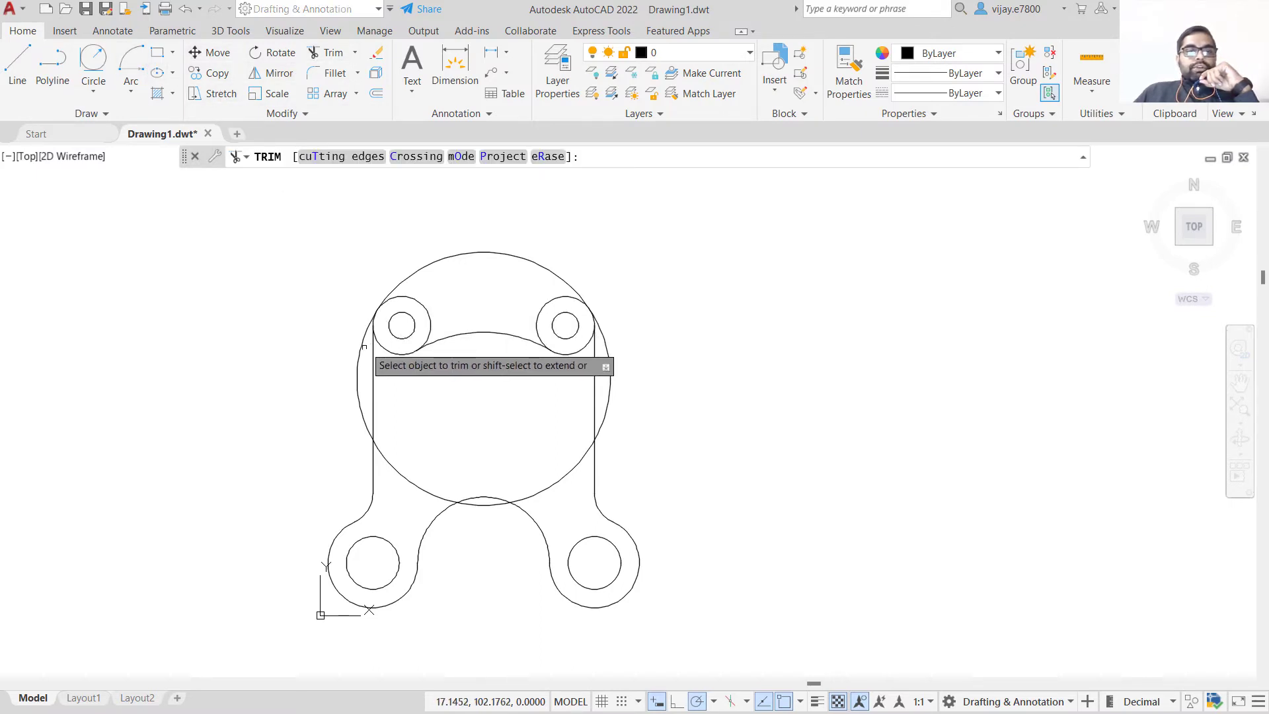
mouse_move(361, 348)
left_mouse_down()
mouse_move(595, 372)
mouse_move(607, 390)
left_mouse_up()
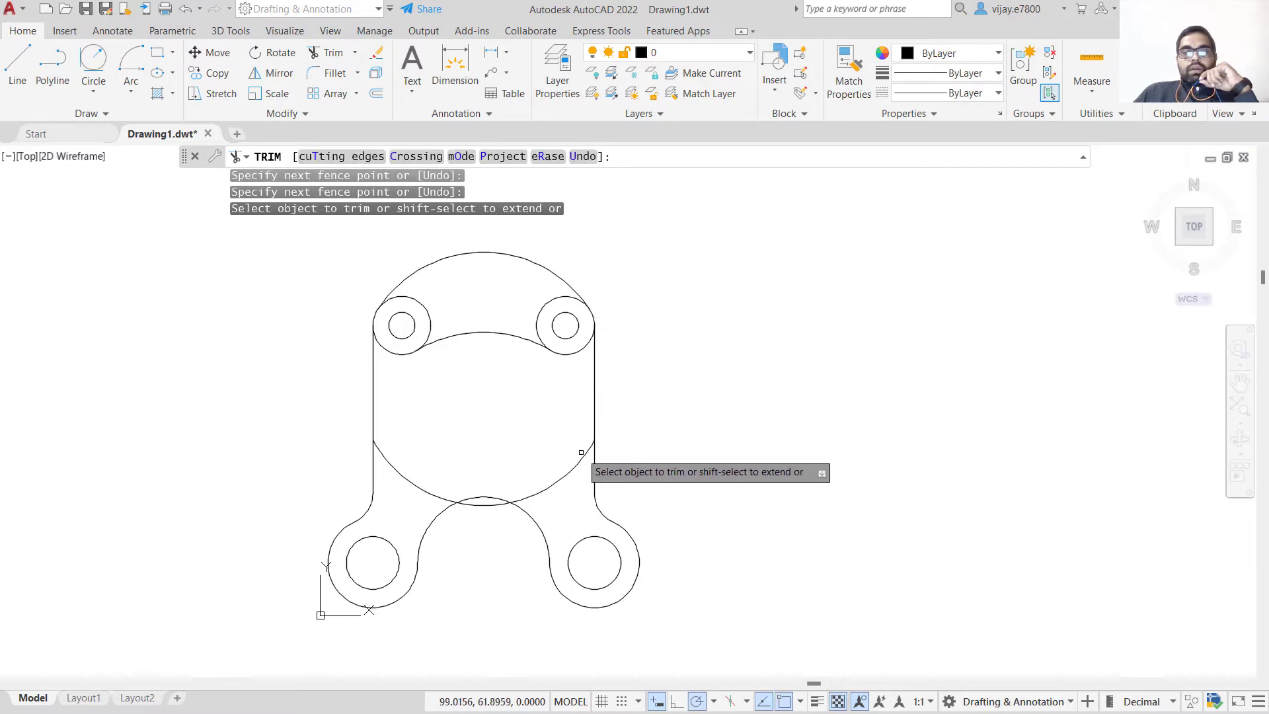
left_click(582, 453)
left_click_drag(489, 505, 489, 502)
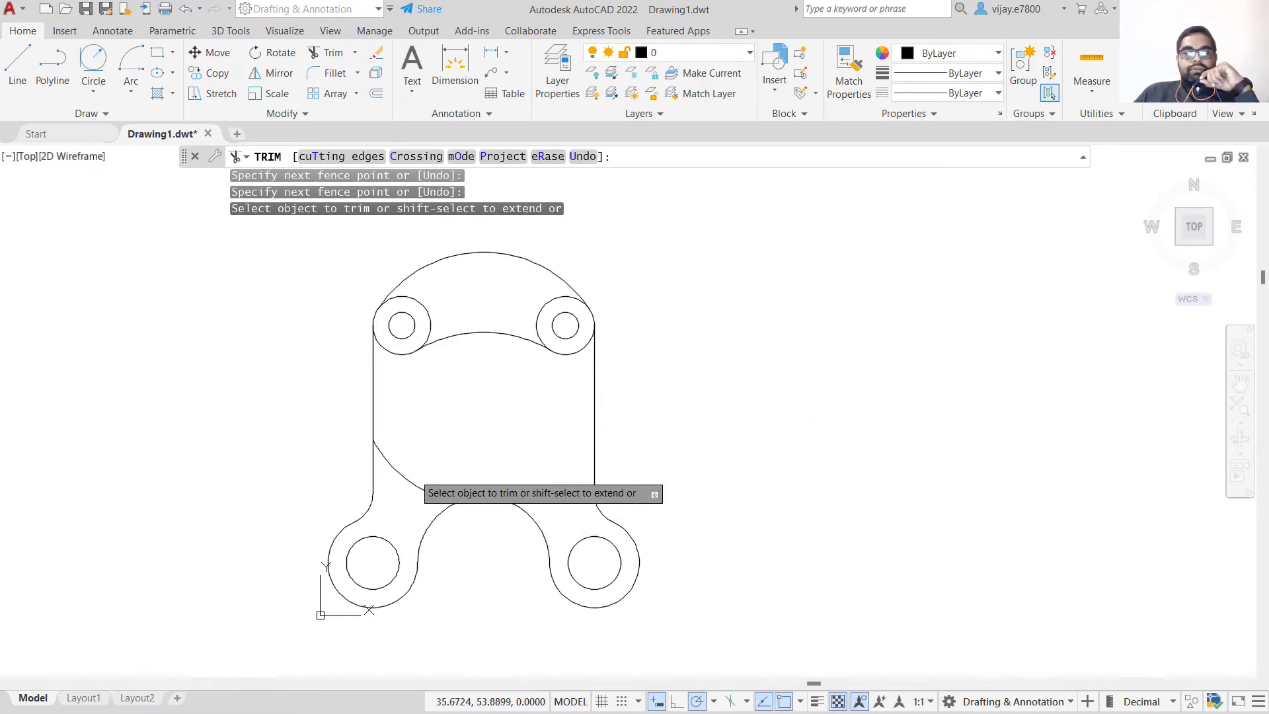
left_click(407, 476)
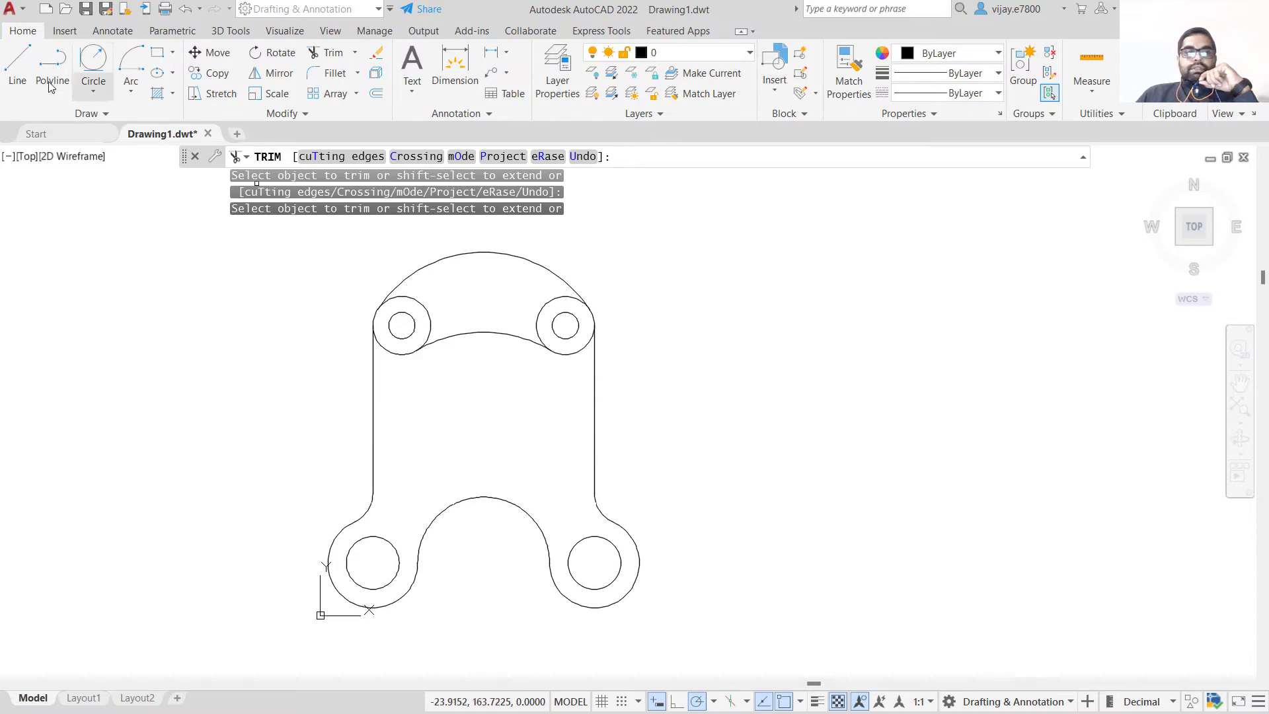
Draw a construction line 48 down from the upper-left circle's center, continued horizontally past the profile's right side line
left_click(19, 72)
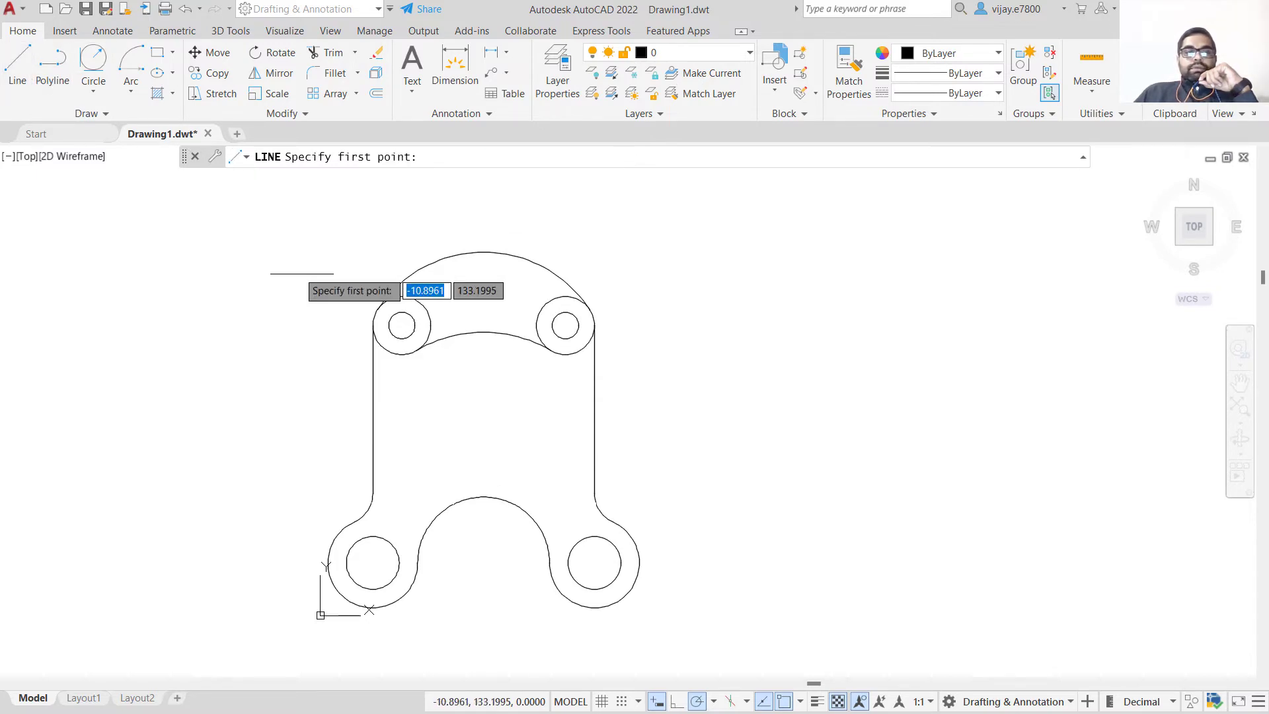
left_click(401, 325)
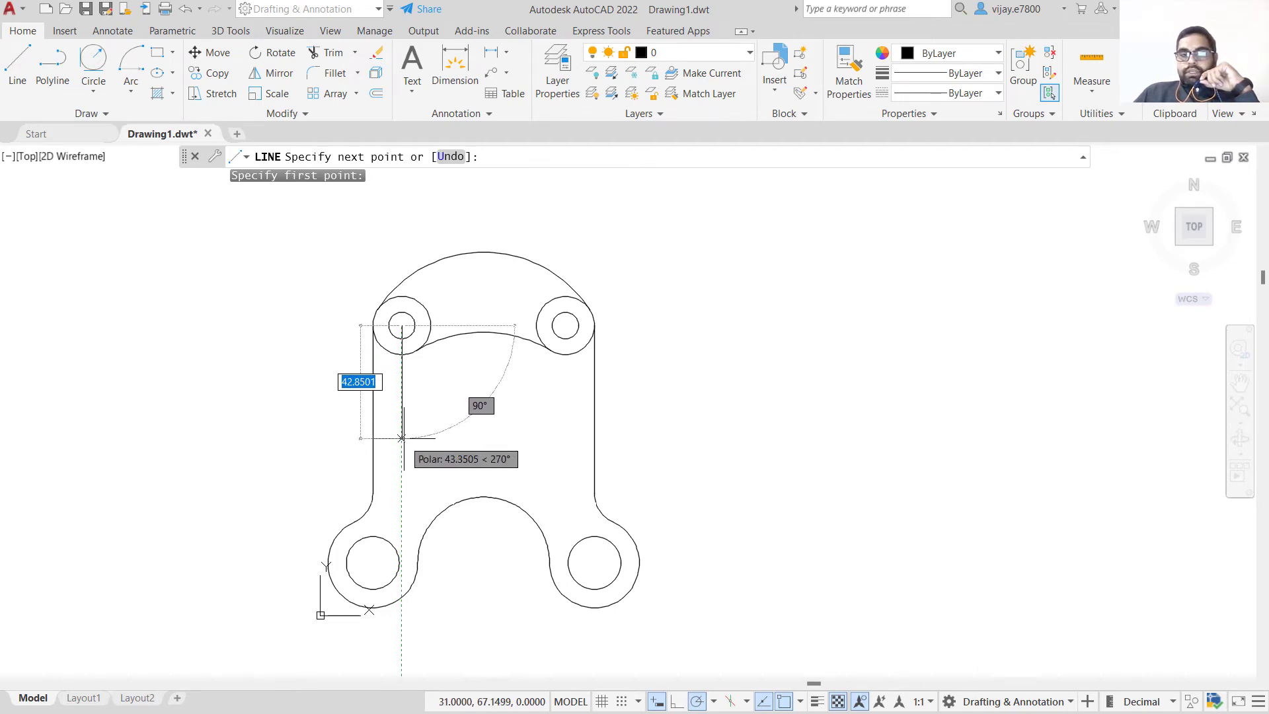
type("48")
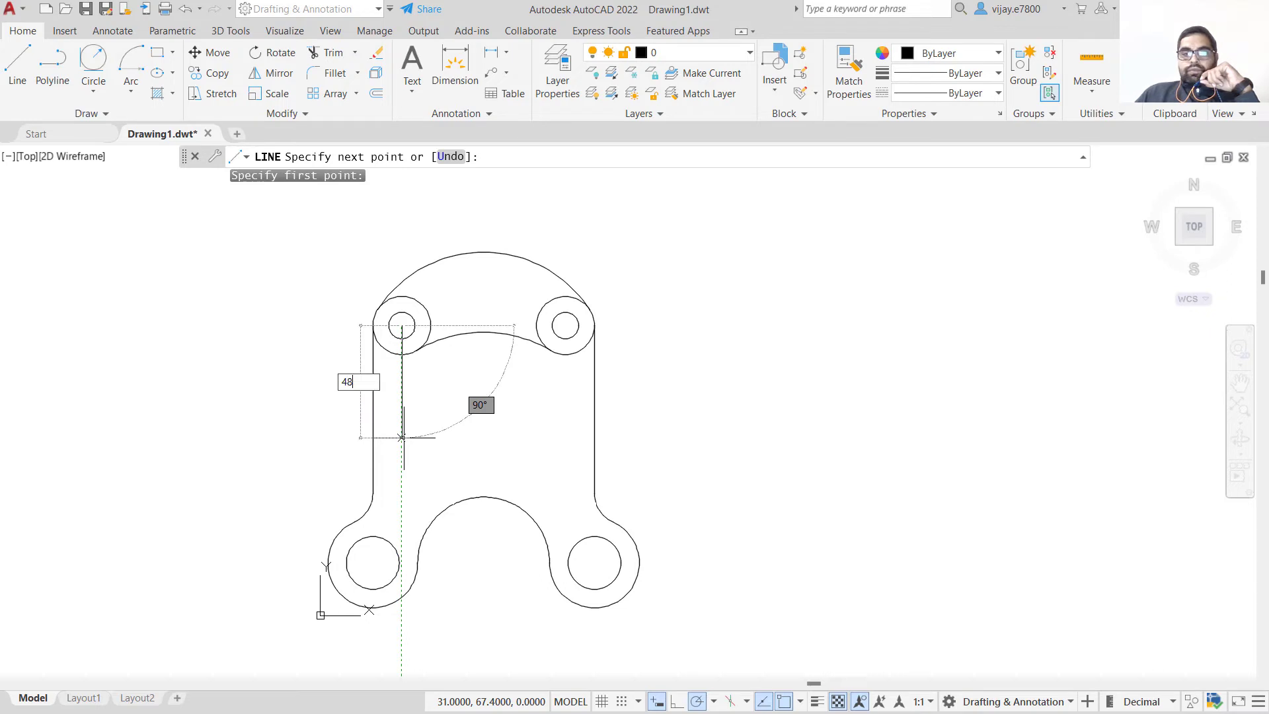
key("Return")
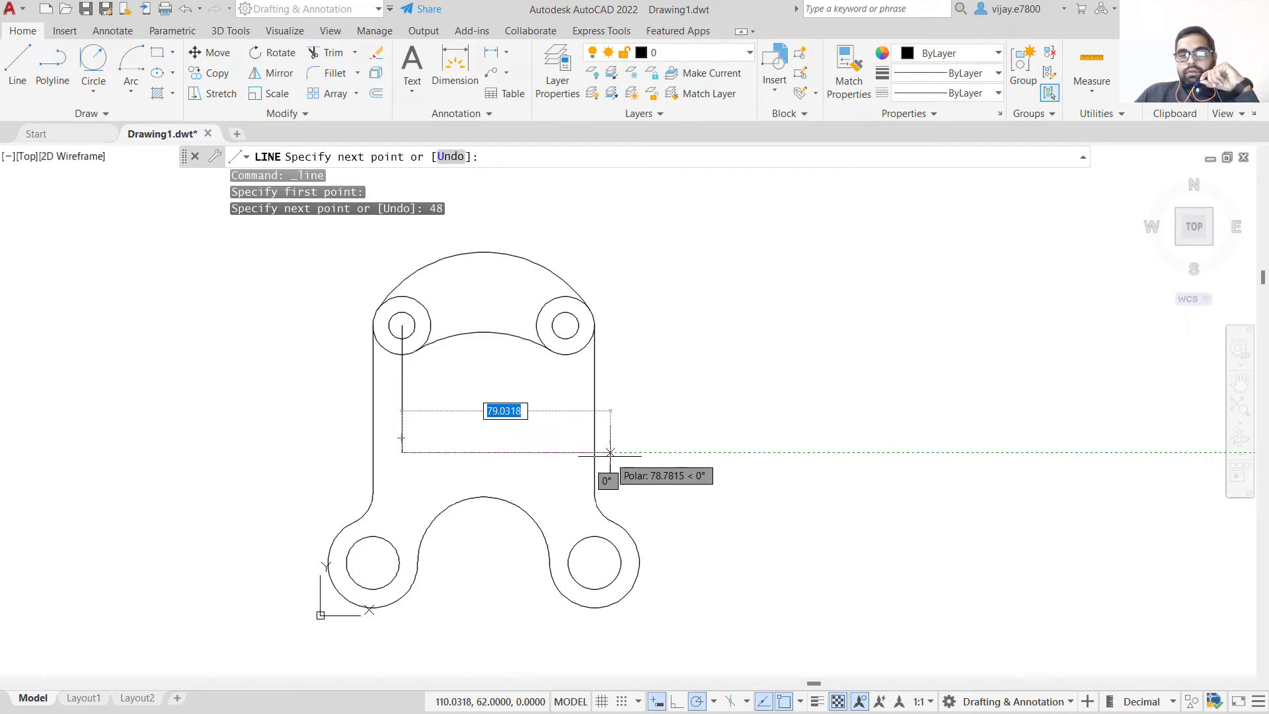
left_click(634, 452)
right_click(664, 413)
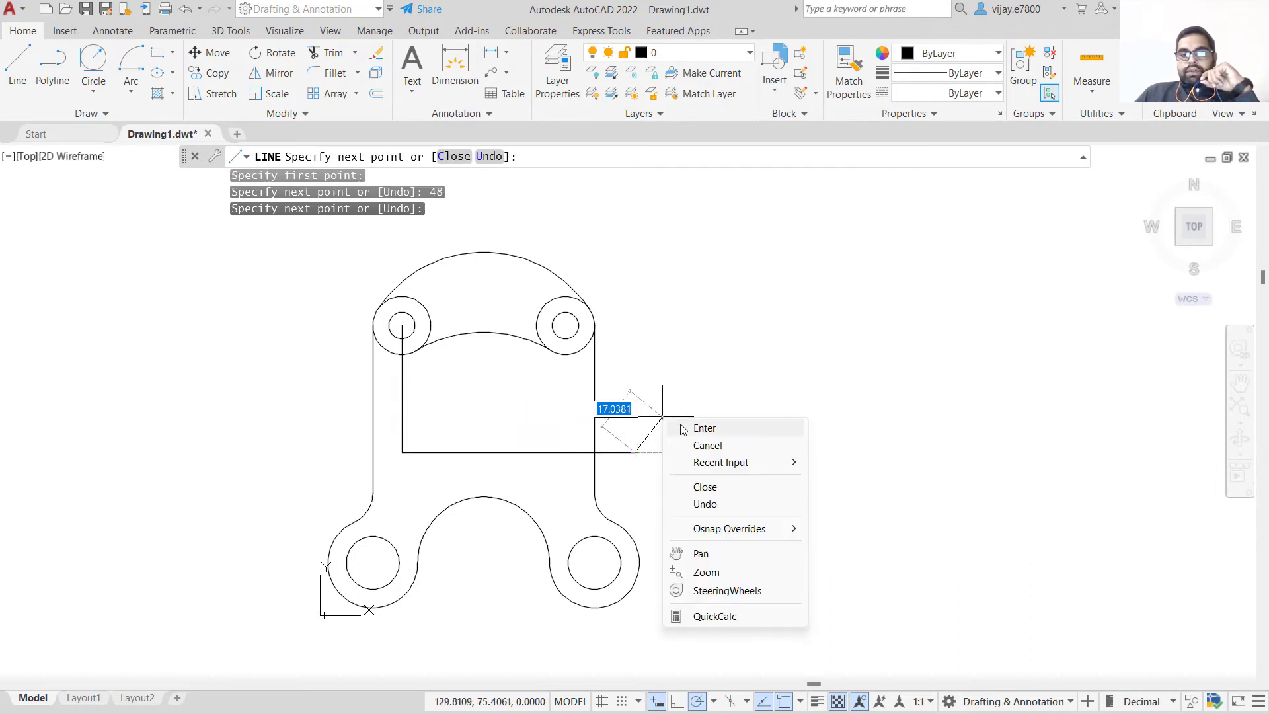
left_click(684, 425)
Draw a vertical construction line from the upper-right circle's center down to the horizontal construction line
right_click(641, 307)
left_click(664, 314)
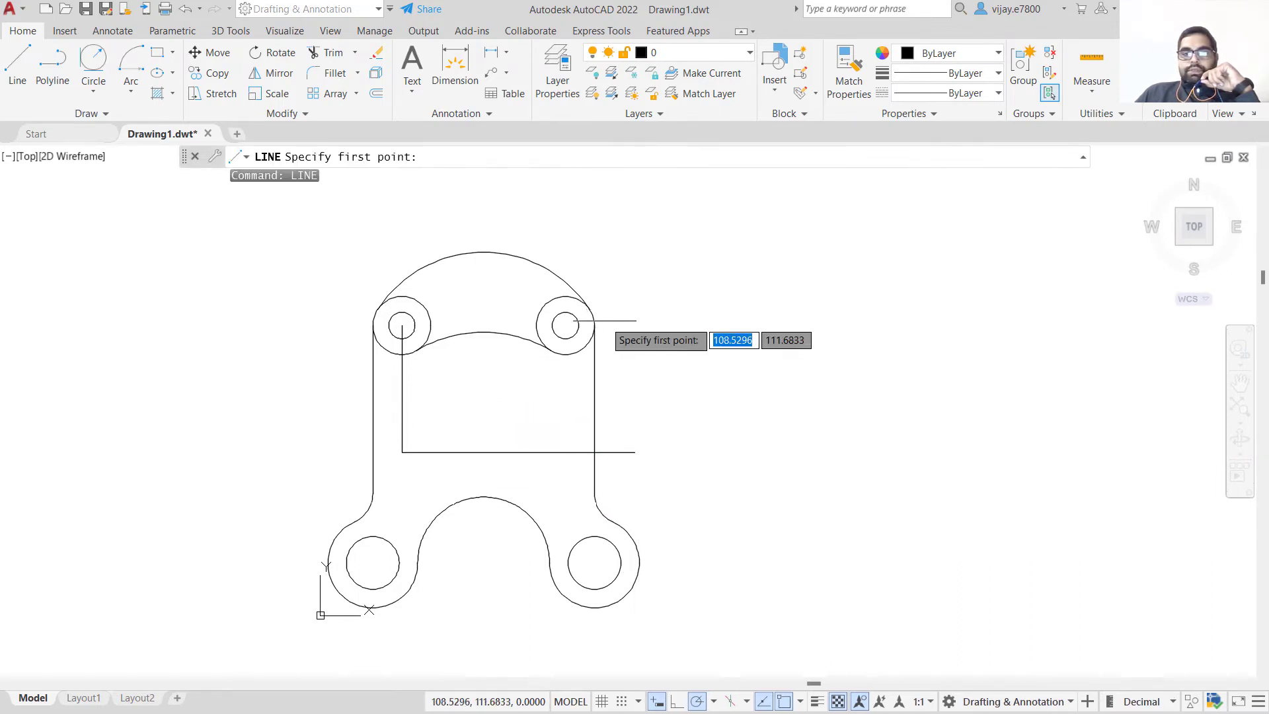
left_click(565, 325)
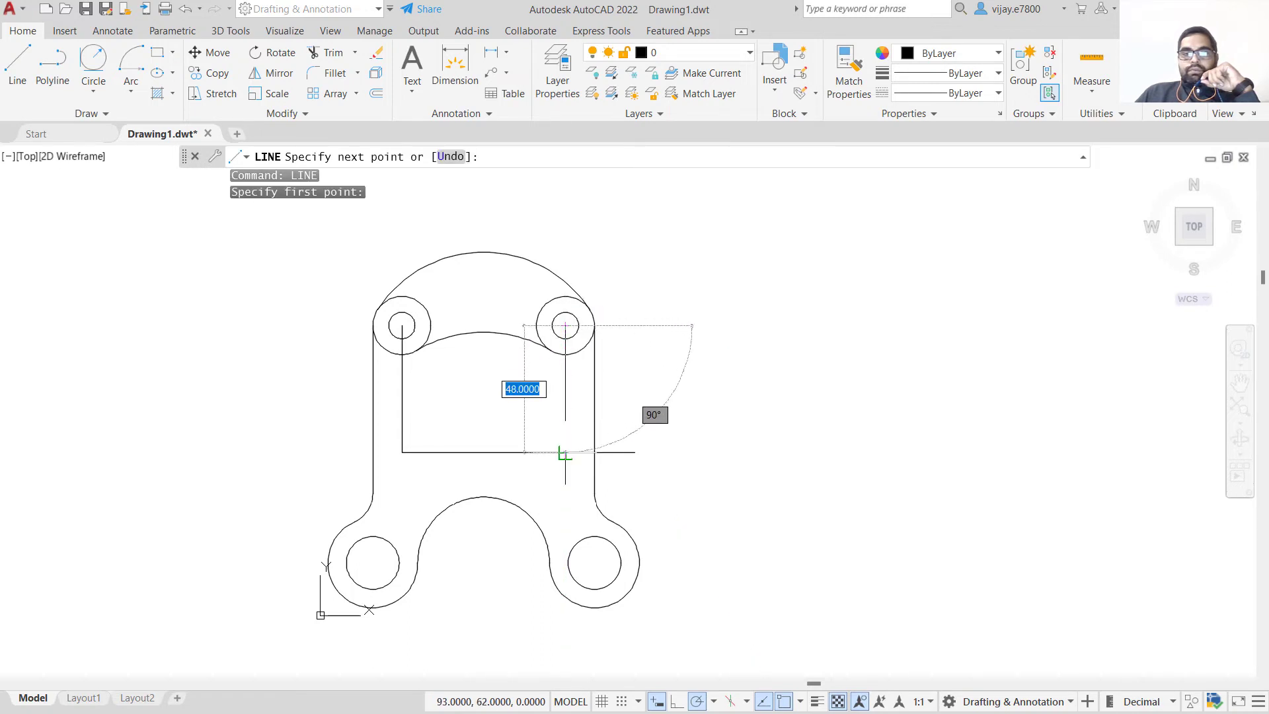
right_click(656, 431)
left_click(694, 441)
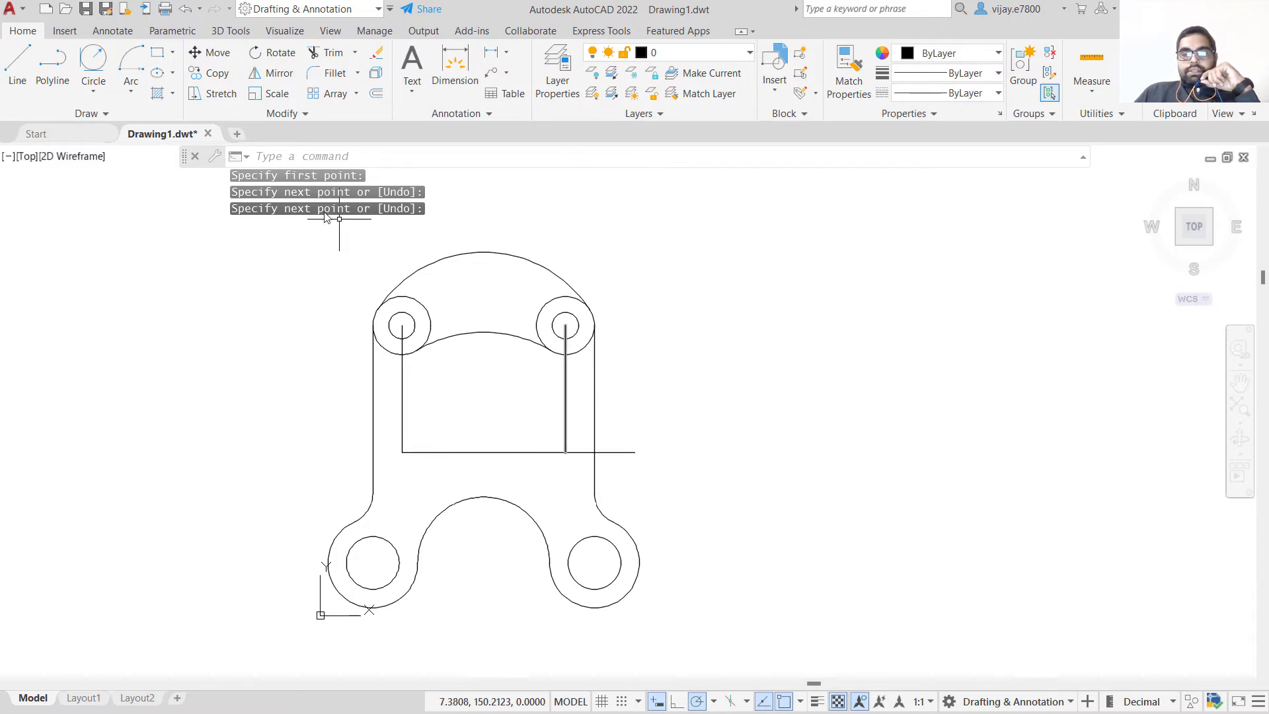
Trim the horizontal construction line beyond the right vertical construction line
left_click(330, 58)
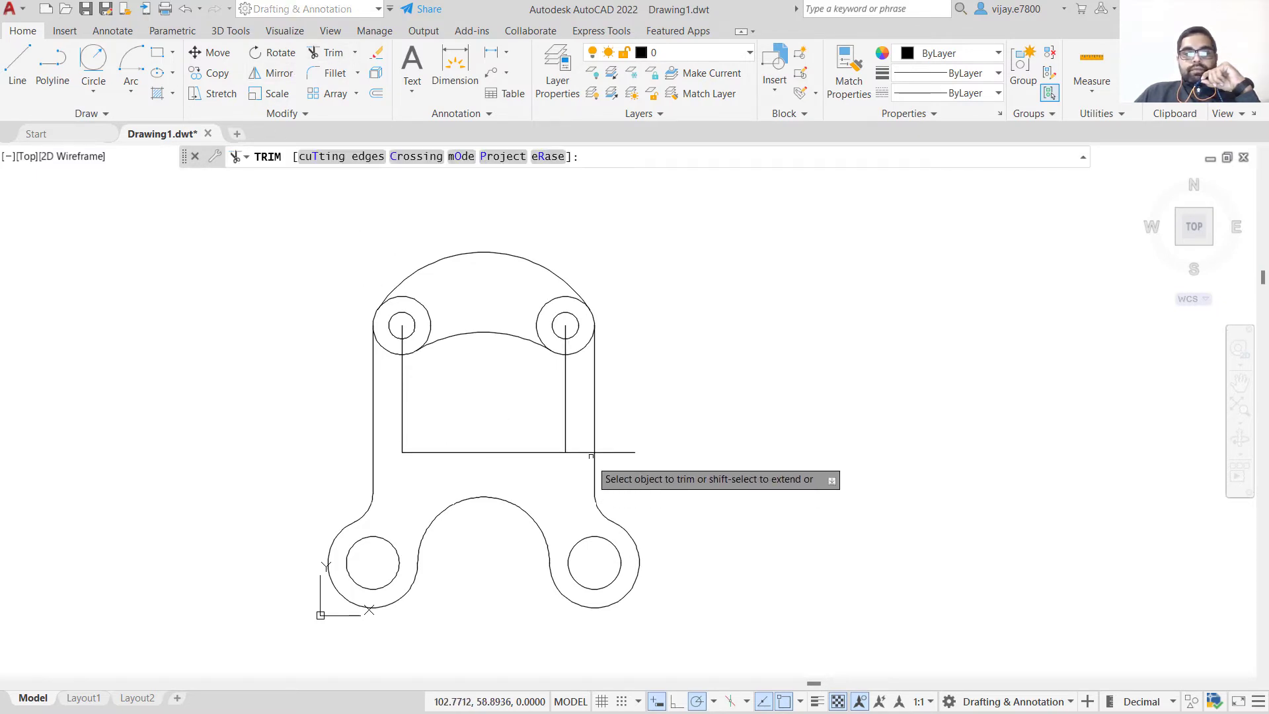
left_click(590, 452)
left_click(599, 452)
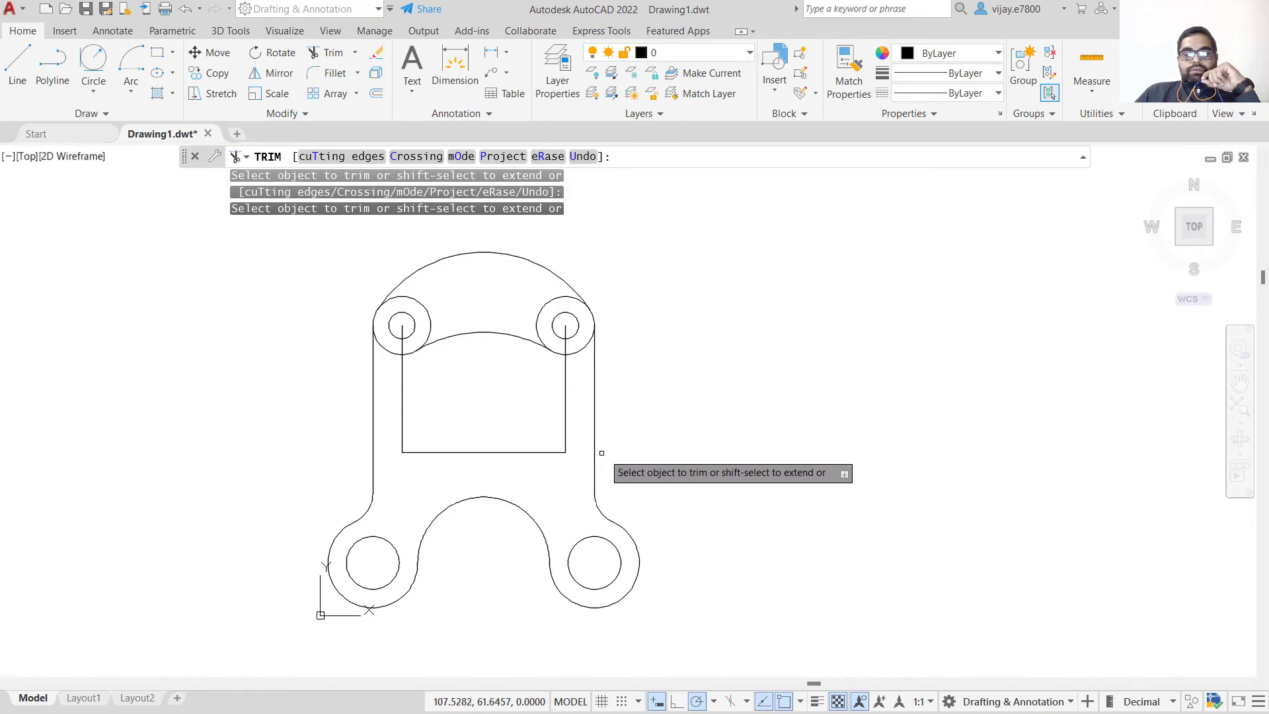
Draw a center-radius circle of radius 12 at the midpoint of the horizontal construction line
left_click(93, 61)
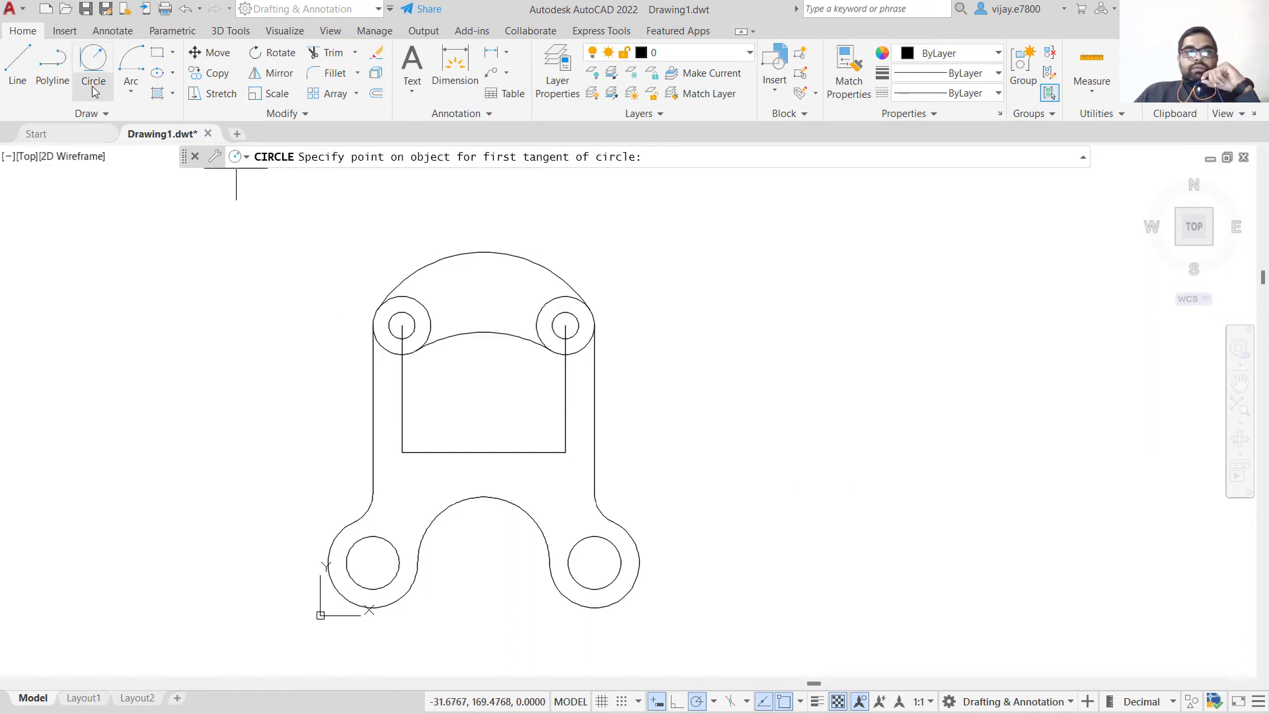
left_click(96, 87)
left_click(121, 120)
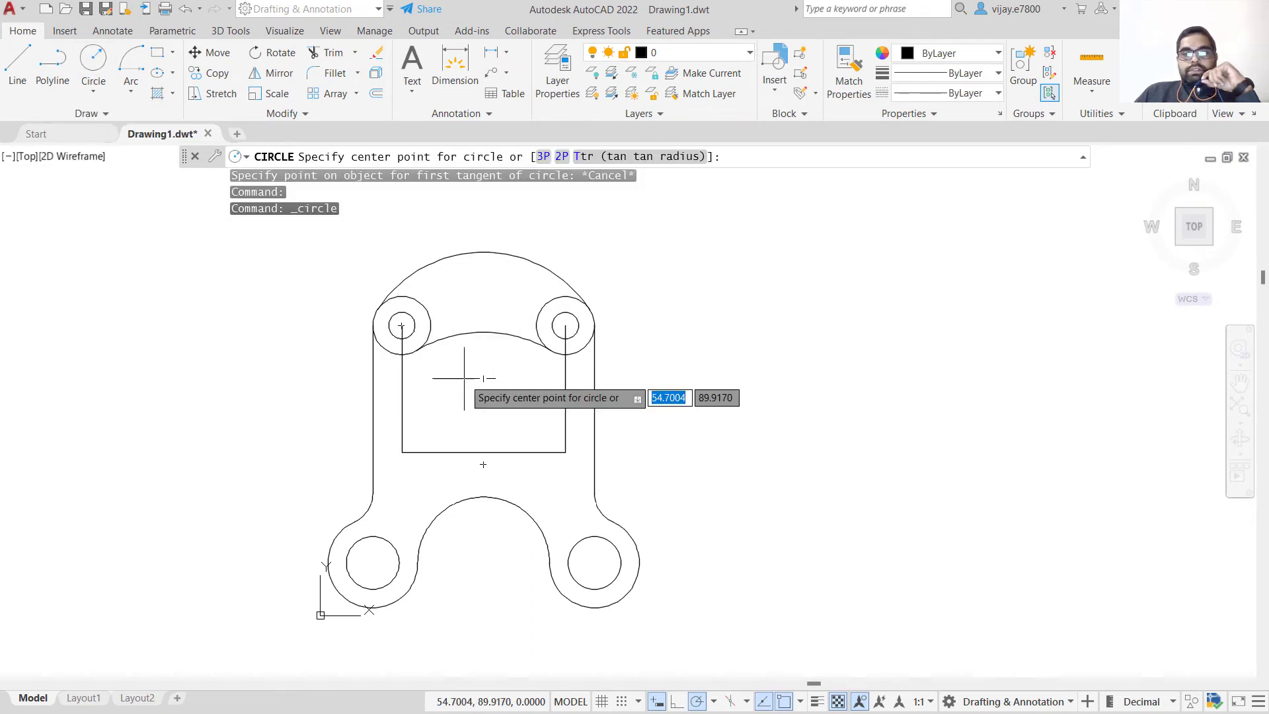
left_click(483, 452)
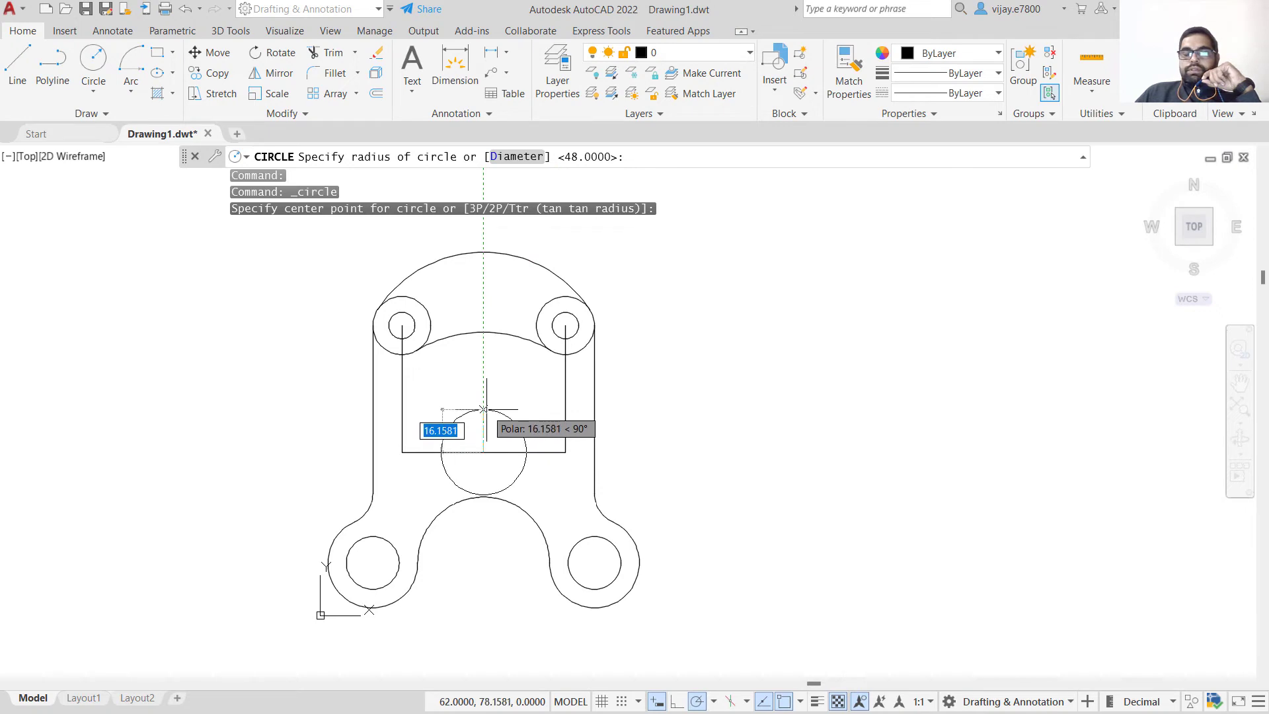
type("12")
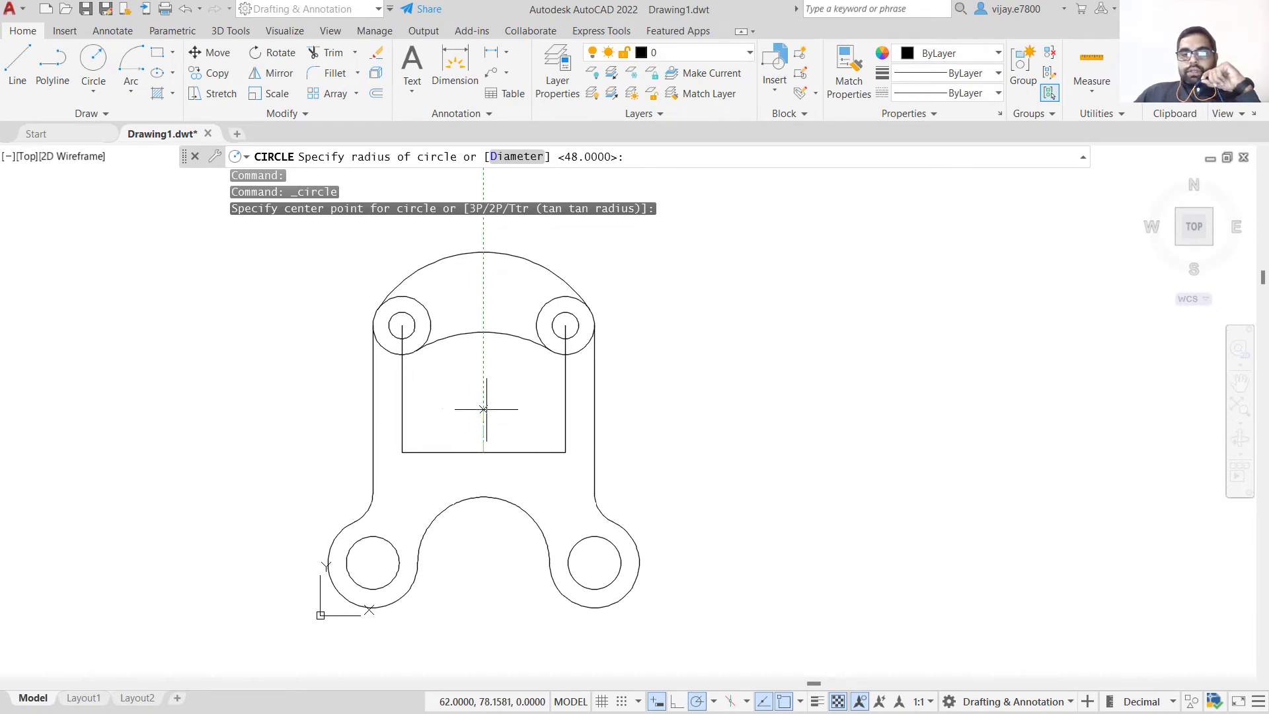
key("Return")
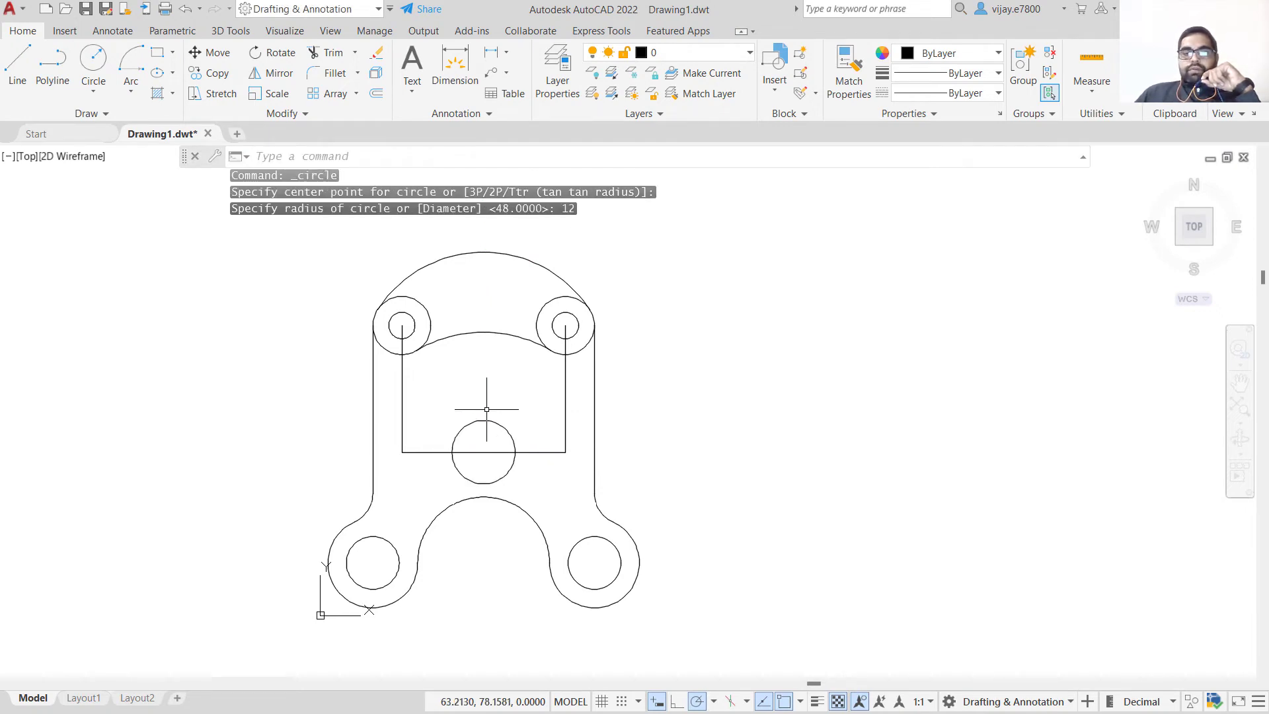
Delete the three construction lines between the upper circles and the new central circle
left_click(434, 458)
left_click(395, 416)
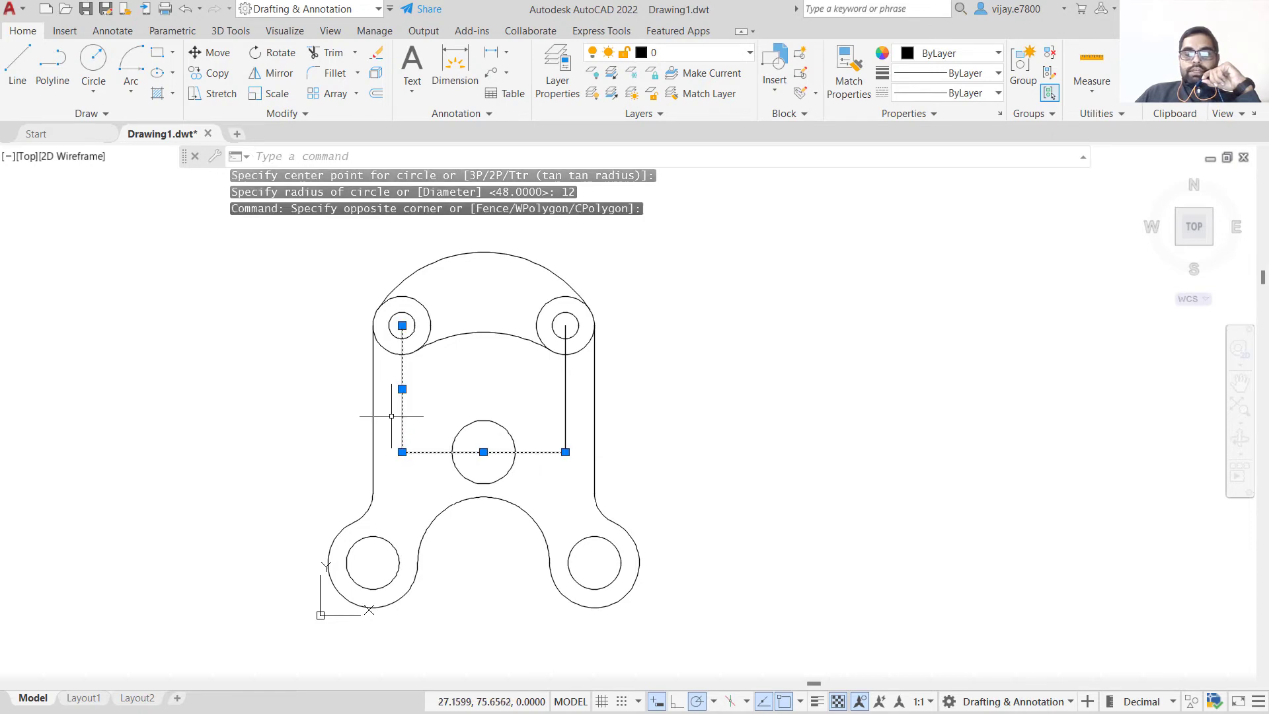
key("Delete")
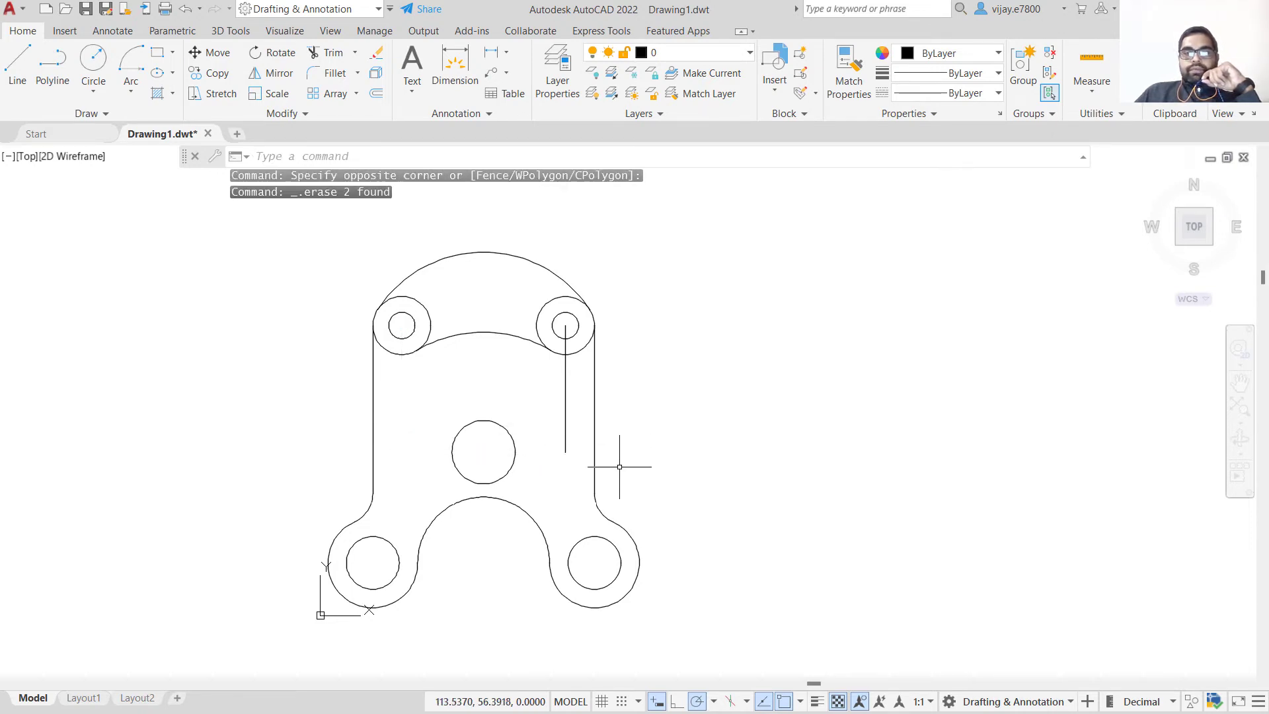
left_click(565, 452)
key("Delete")
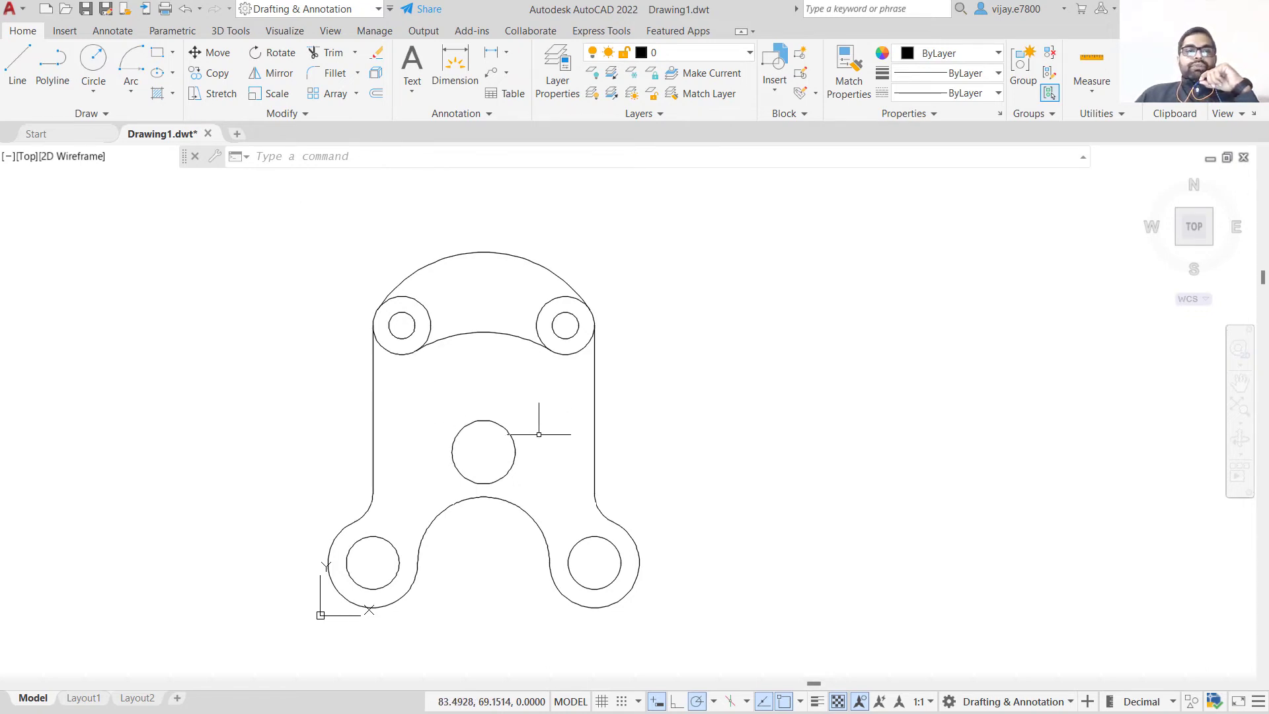
Hatch the main body region around the central and lower holes with the ANSI31 pattern
left_click(174, 95)
left_click(171, 120)
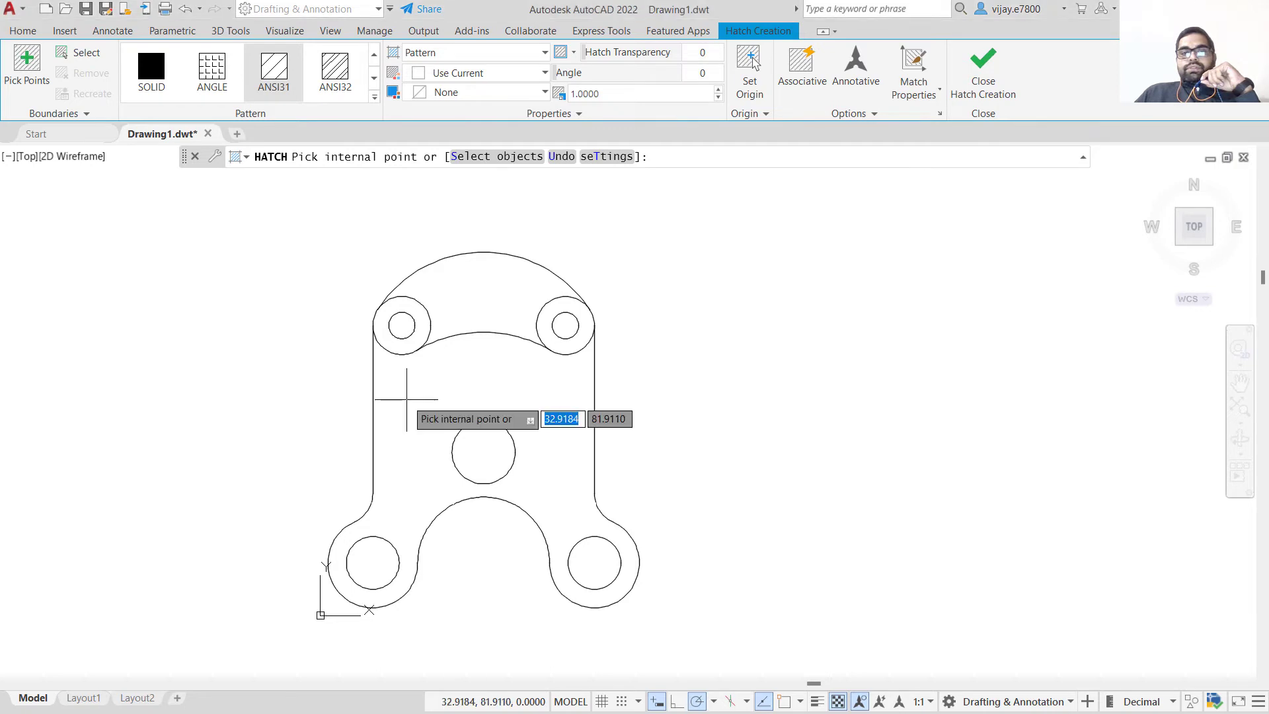
left_click(426, 389)
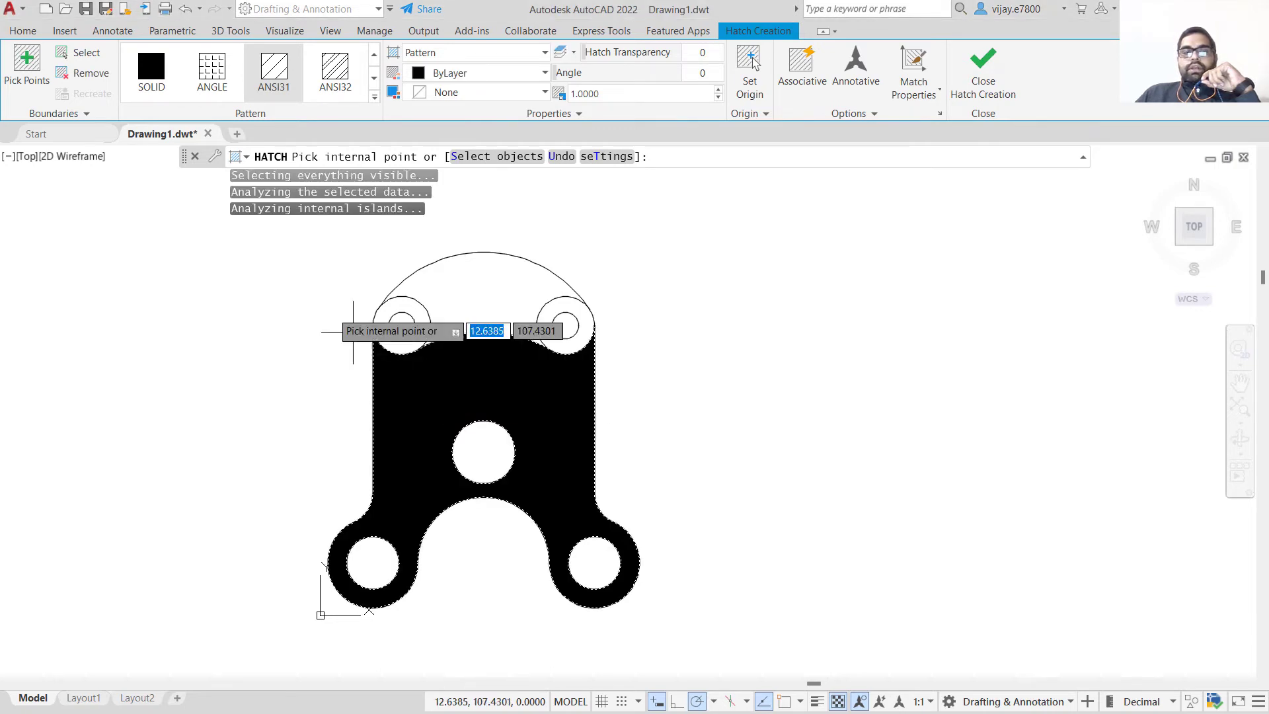
Preview the available hatch patterns on the main body and select ANSI31
left_click(374, 99)
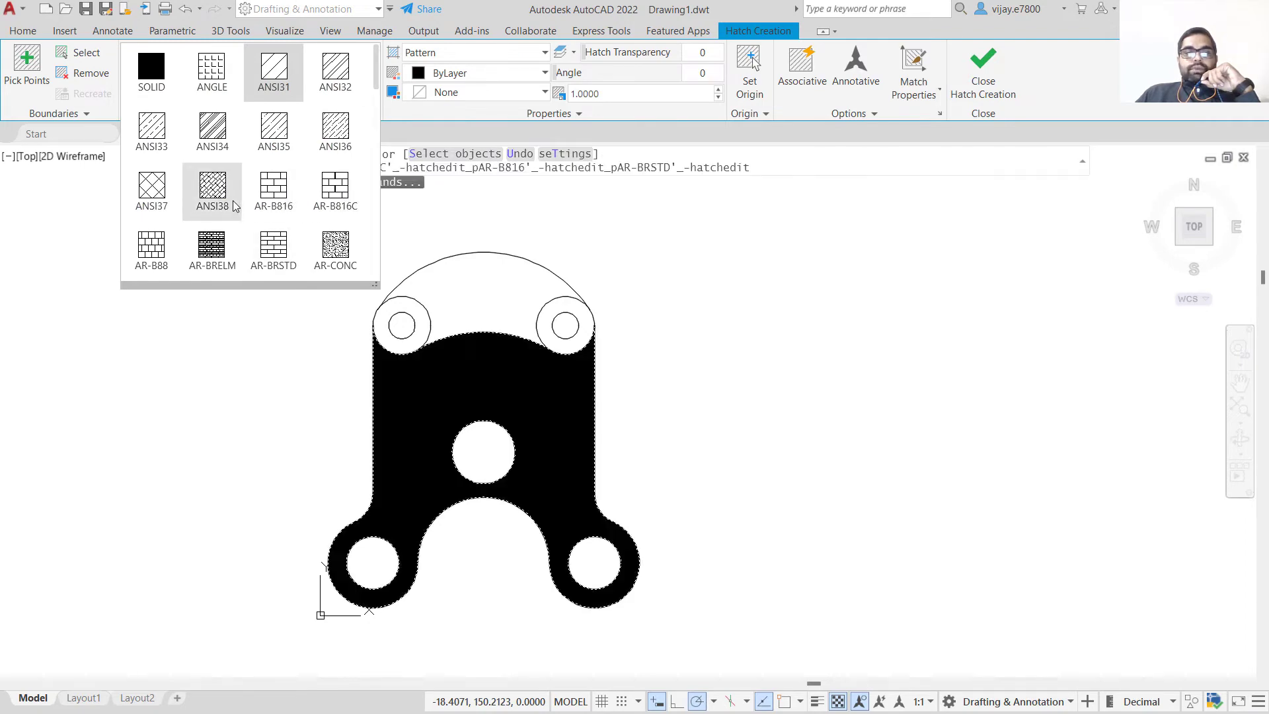
scroll(152, 194, "down", 3)
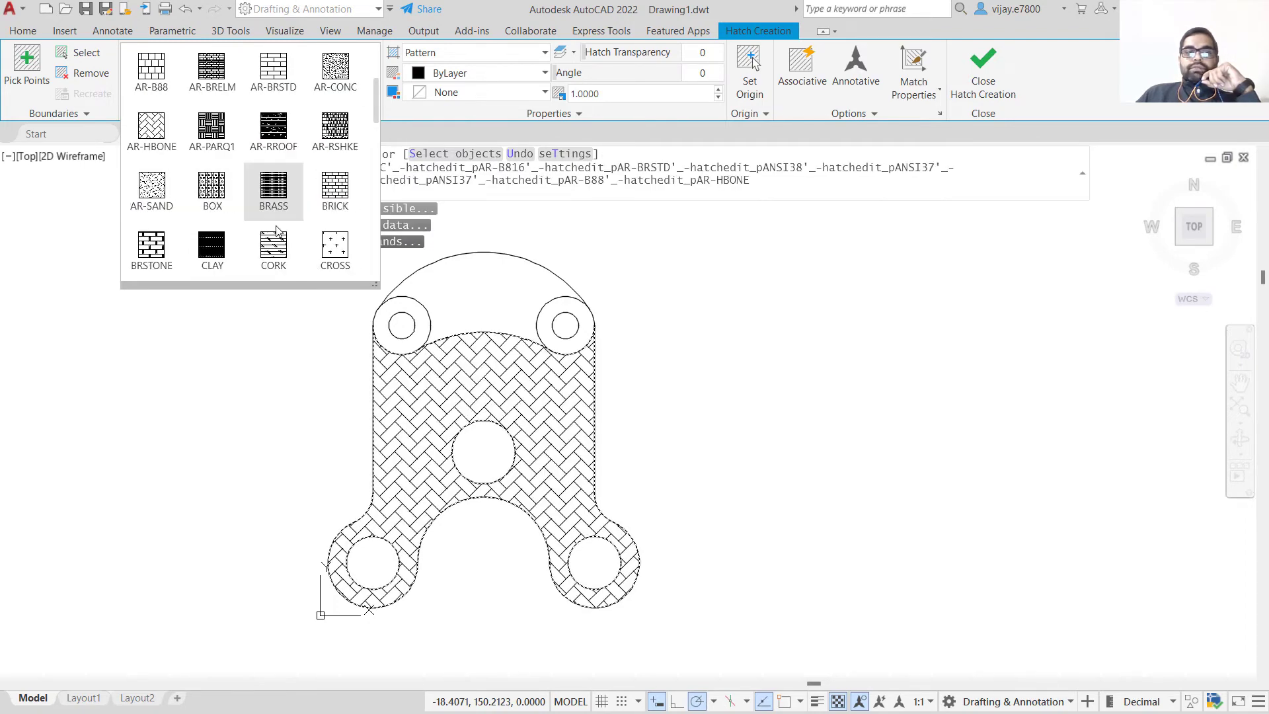
scroll(264, 228, "down", 5)
scroll(238, 218, "down", 3)
scroll(222, 229, "down", 4)
scroll(167, 145, "up", 1)
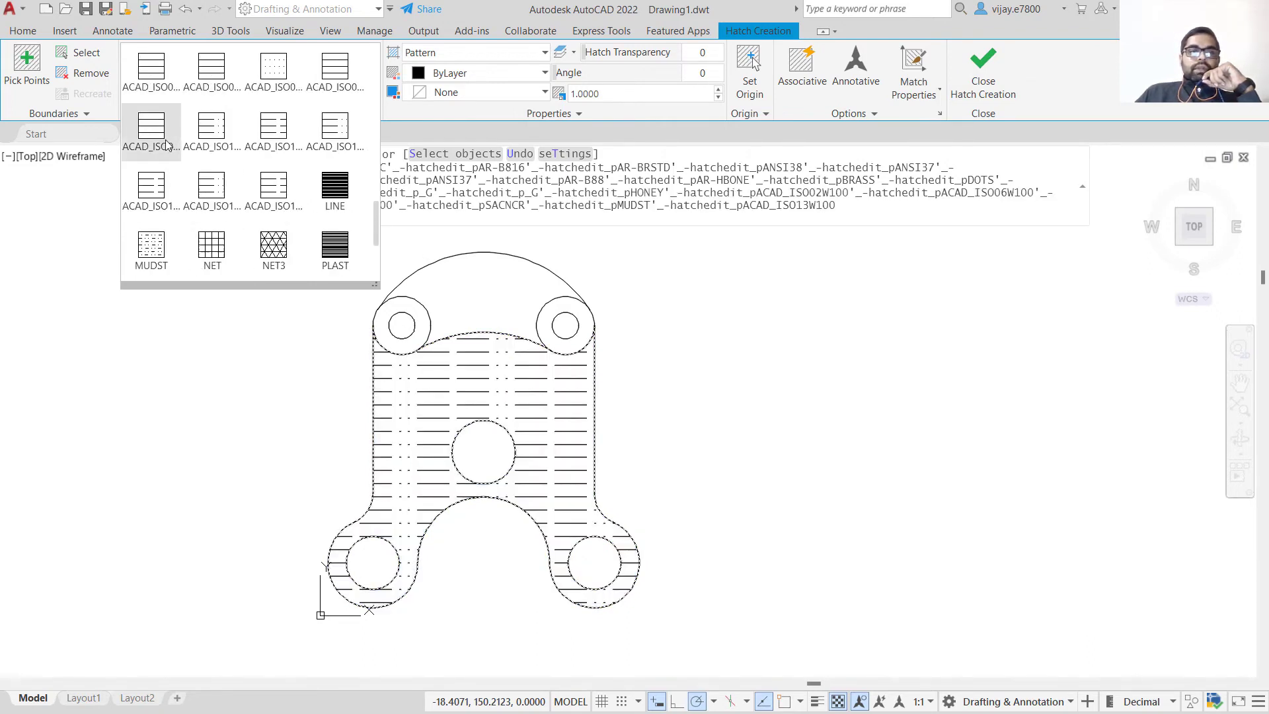
scroll(159, 135, "up", 2)
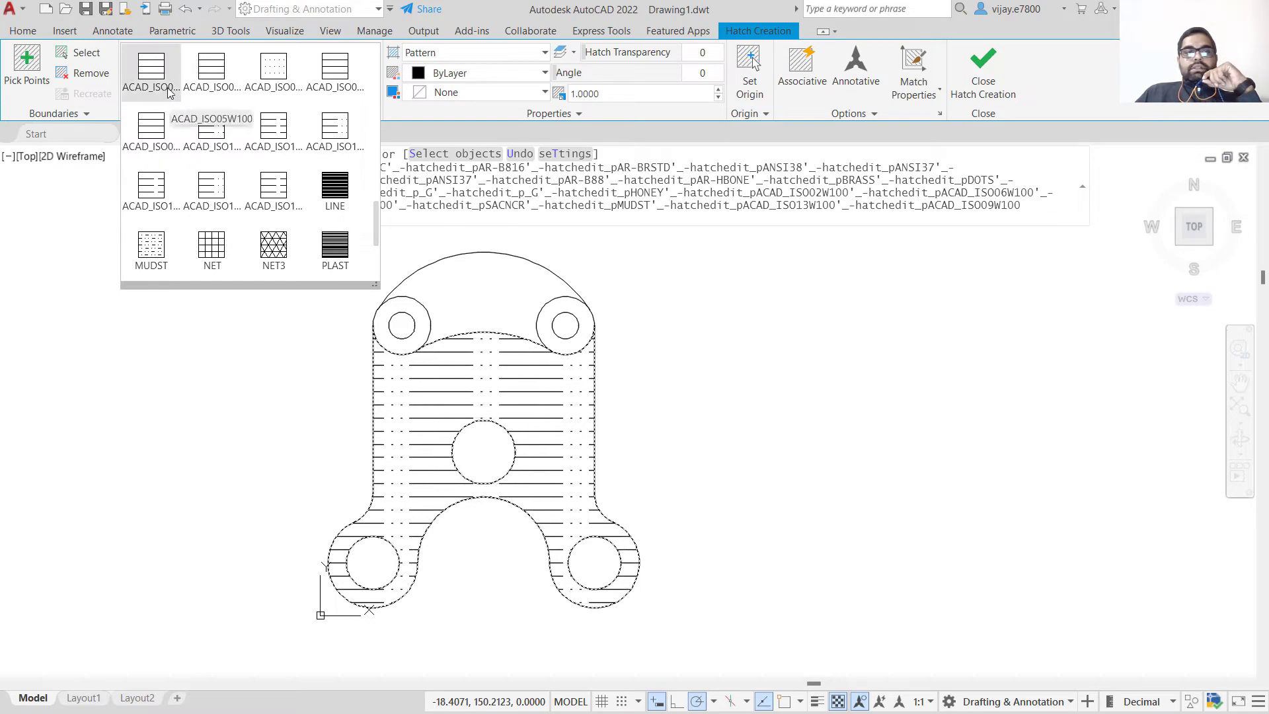
scroll(208, 132, "up", 6)
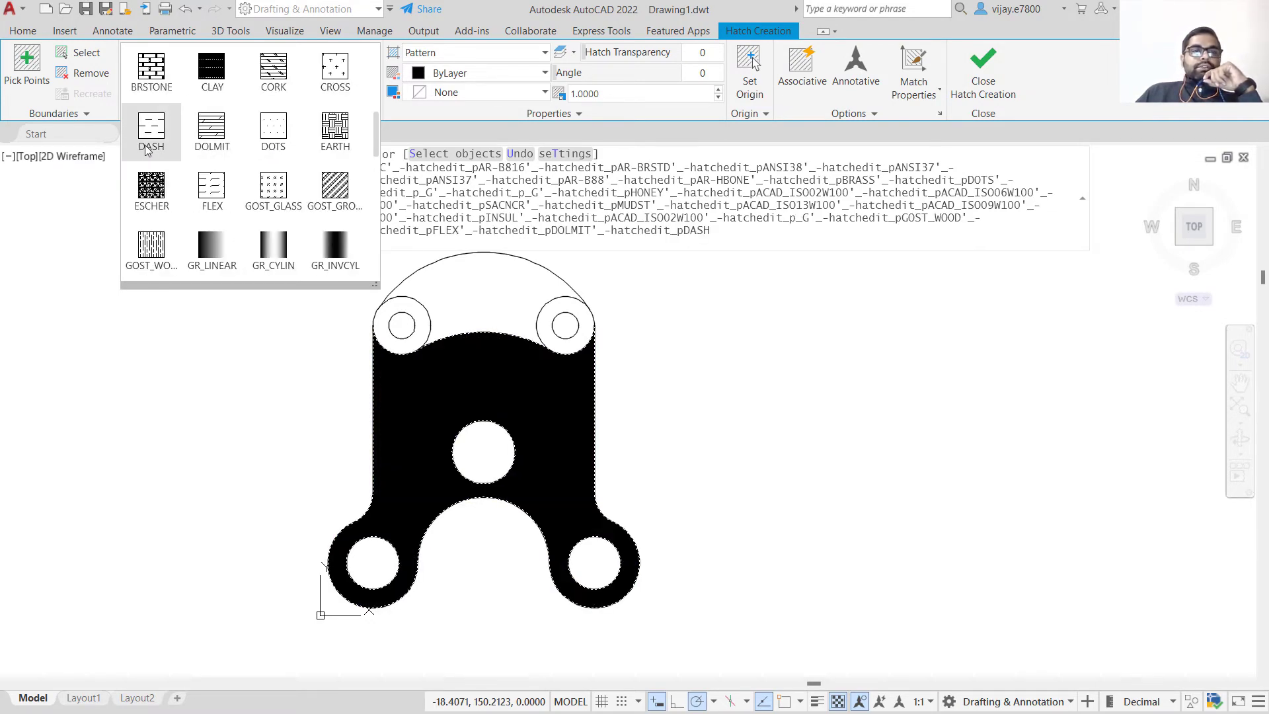
scroll(159, 135, "up", 4)
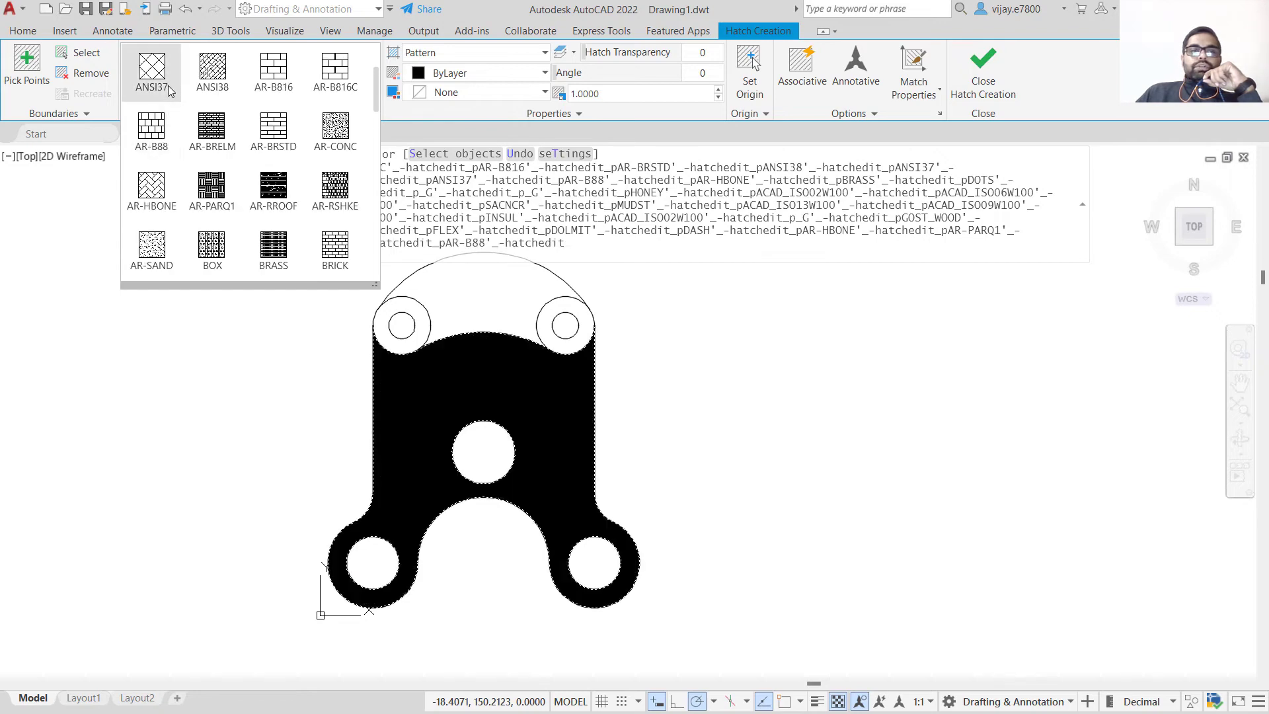
scroll(170, 99, "up", 2)
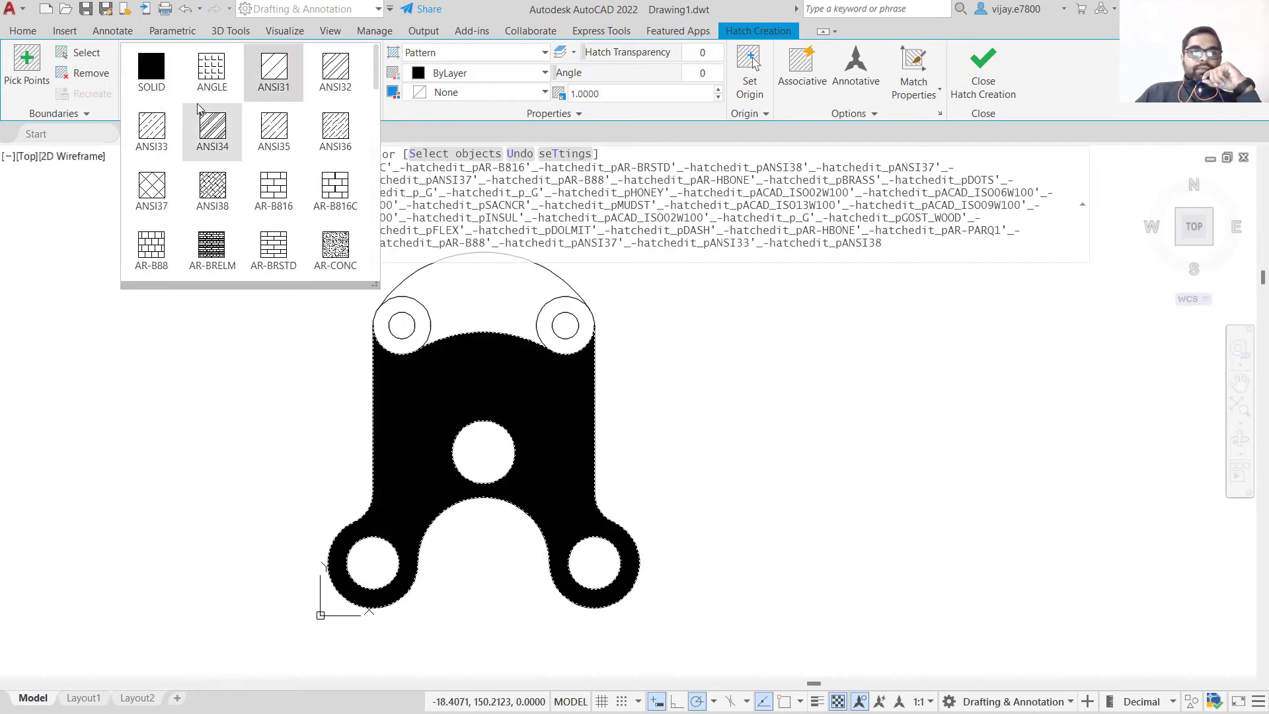
left_click(283, 84)
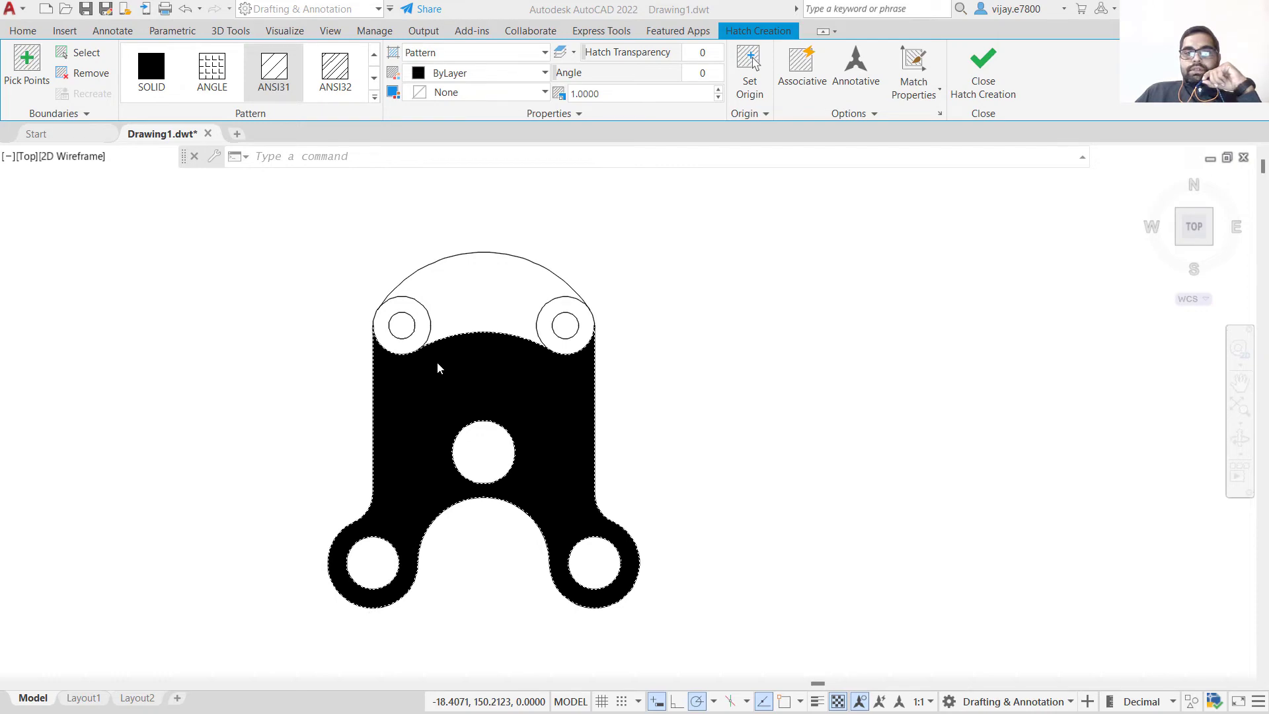
scroll(462, 383, "up", 4)
scroll(429, 373, "down", 1)
scroll(428, 373, "down", 1)
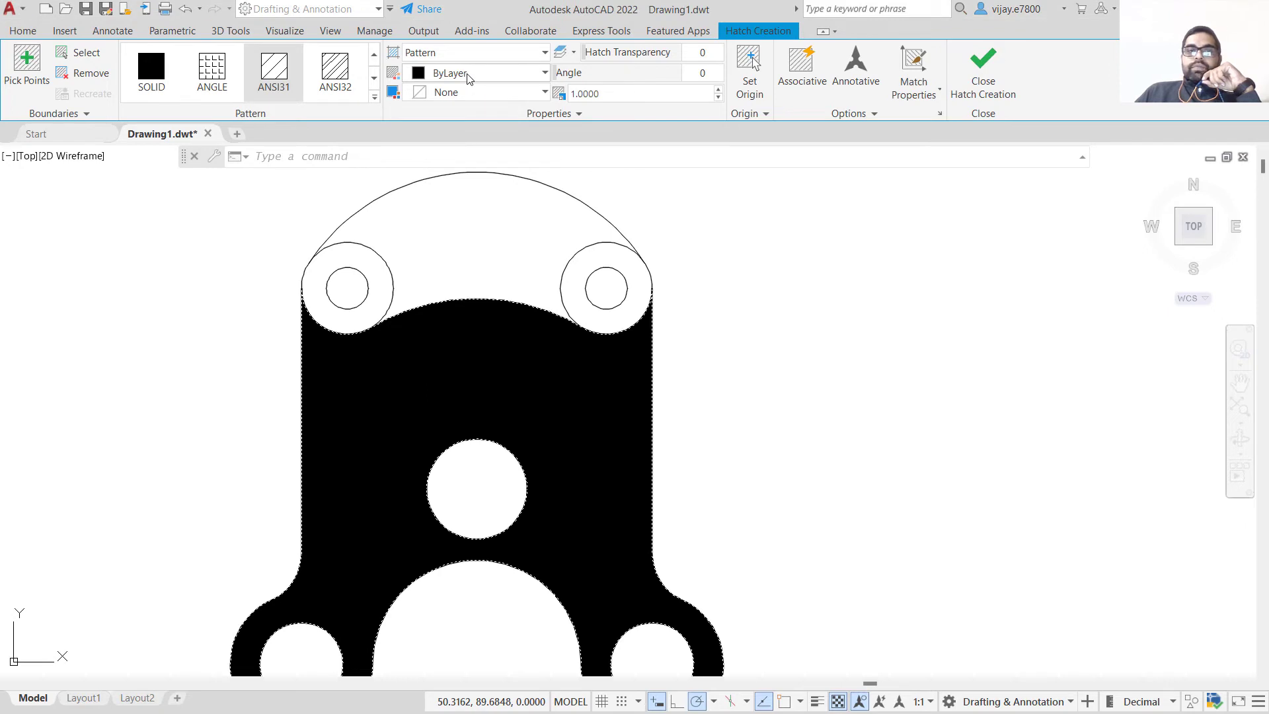
left_click(448, 58)
left_click(463, 102)
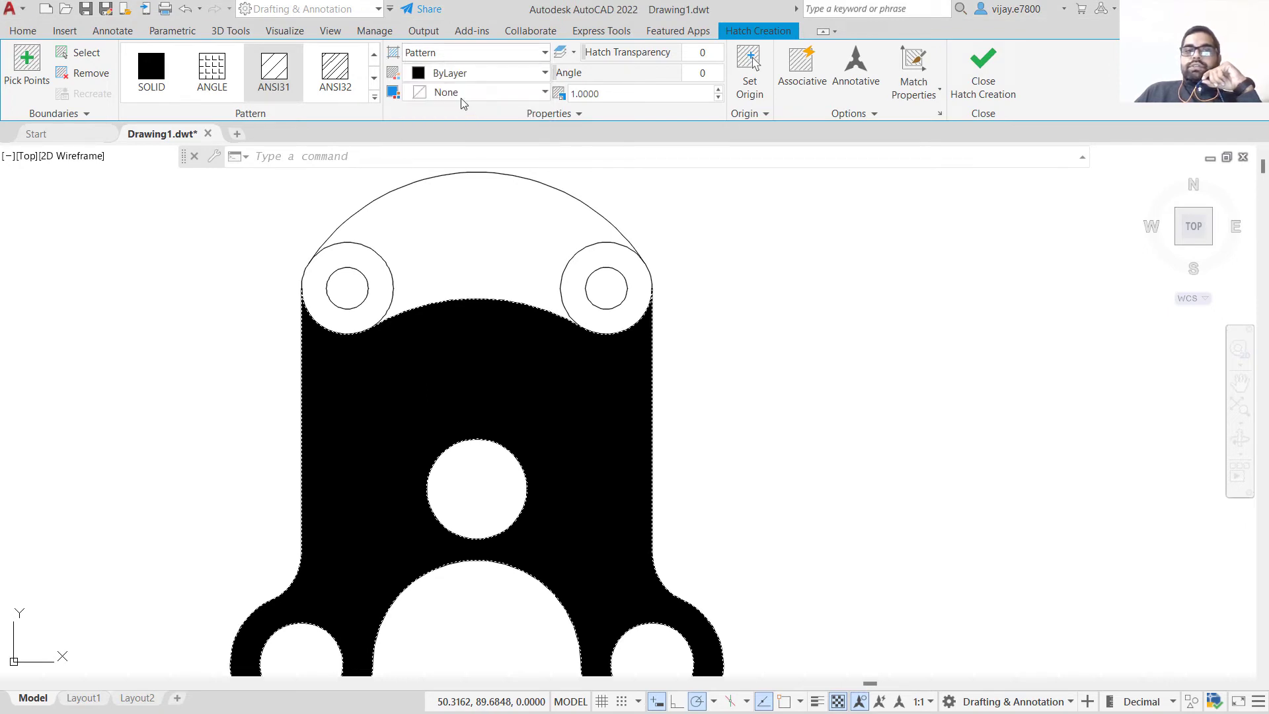
left_click(499, 76)
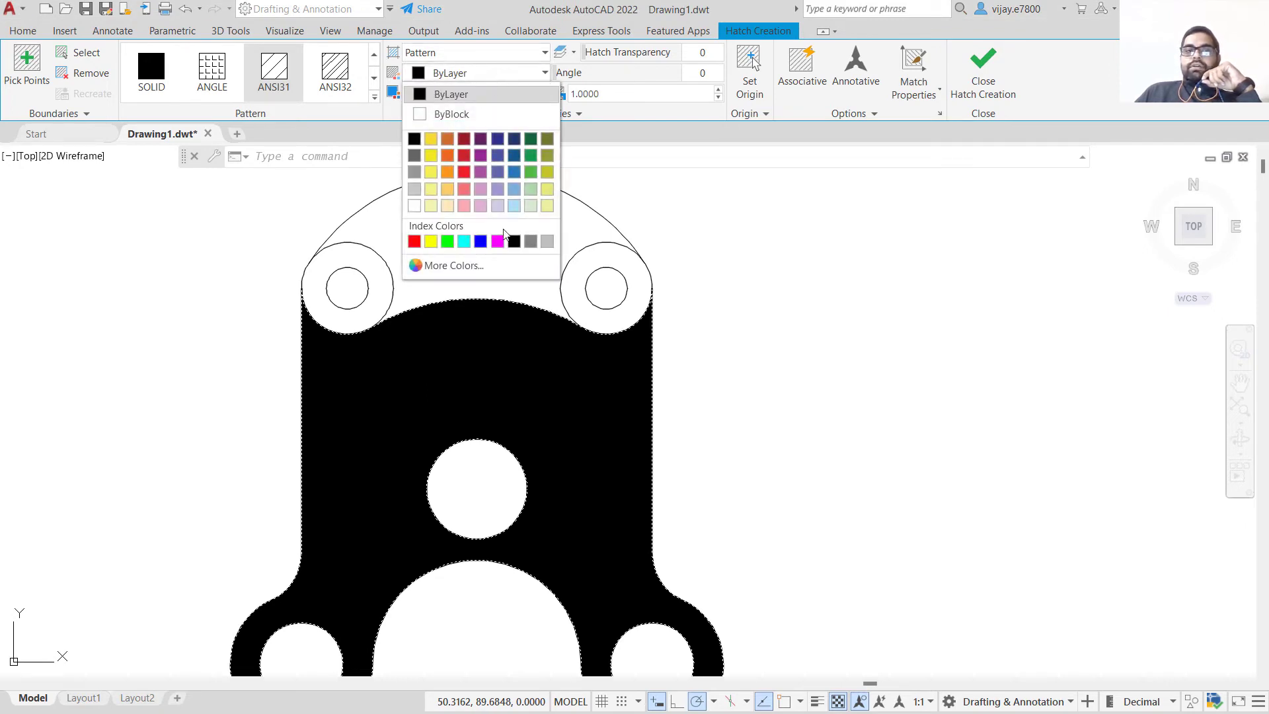
left_click(521, 78)
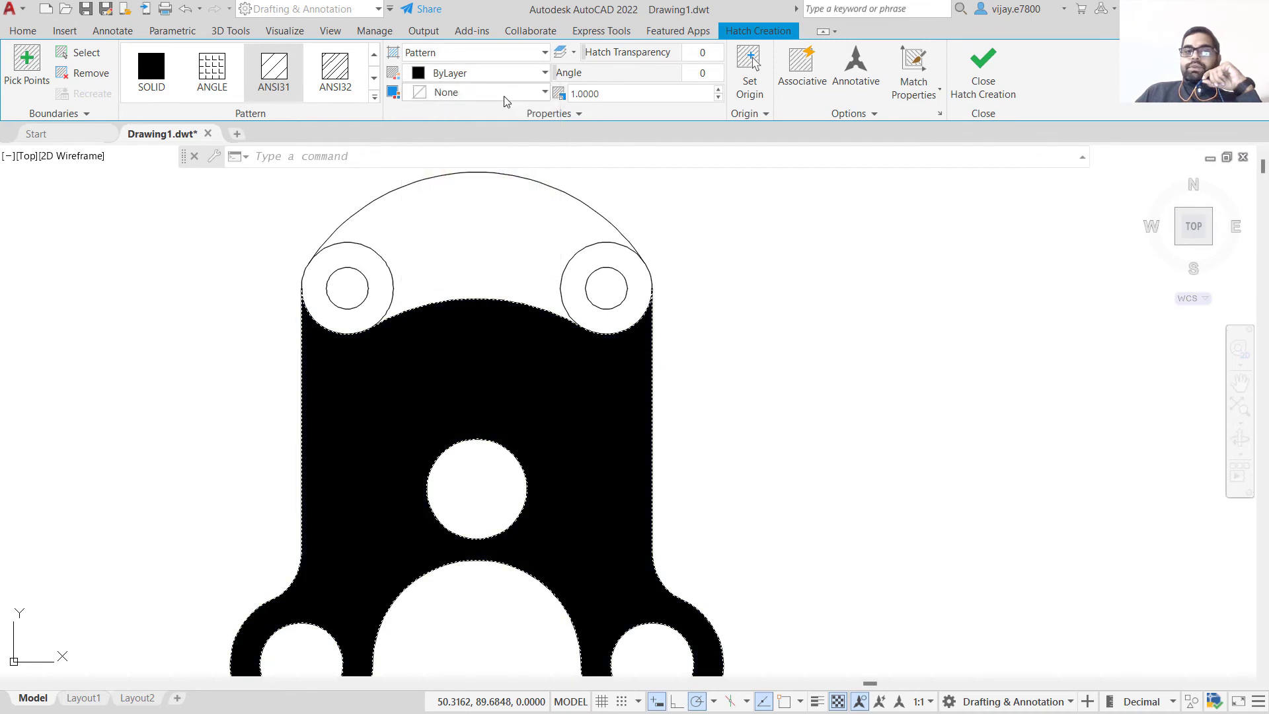
left_click(506, 100)
Raise the main body hatch scale to 18 and finish the hatch
left_click(601, 94)
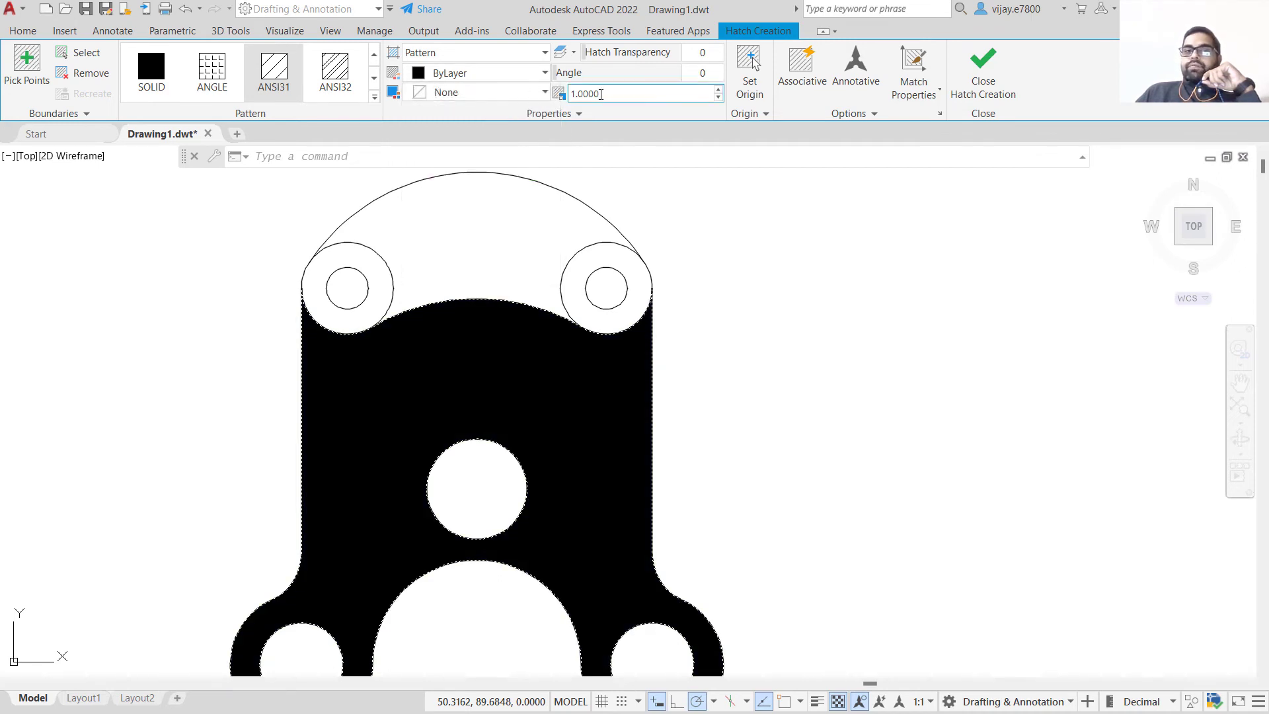
left_click(719, 90)
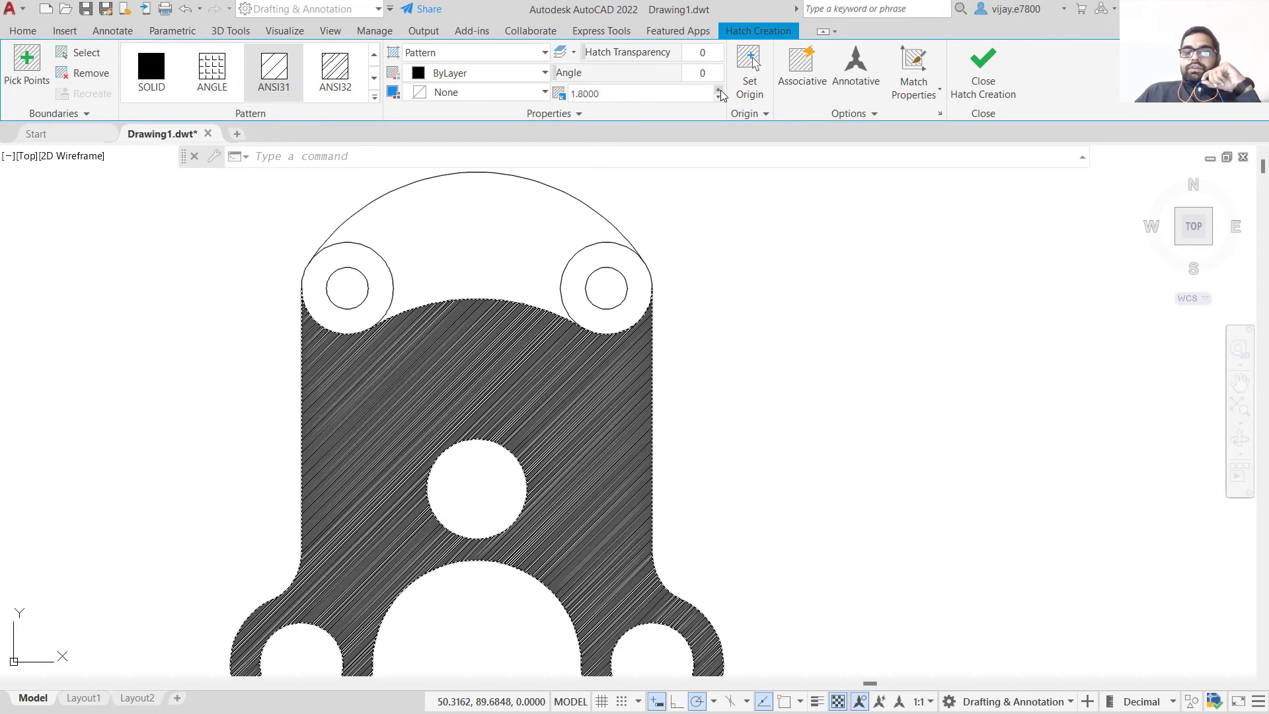
left_click(718, 91)
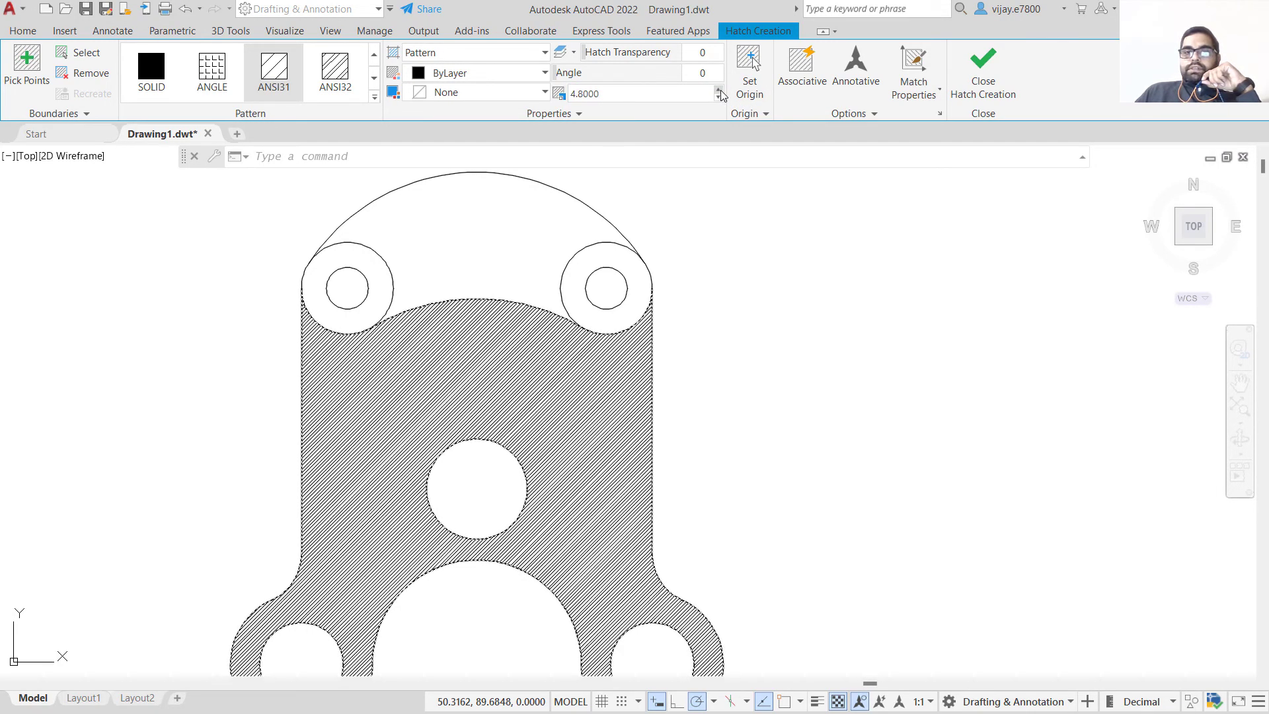
left_click(719, 91)
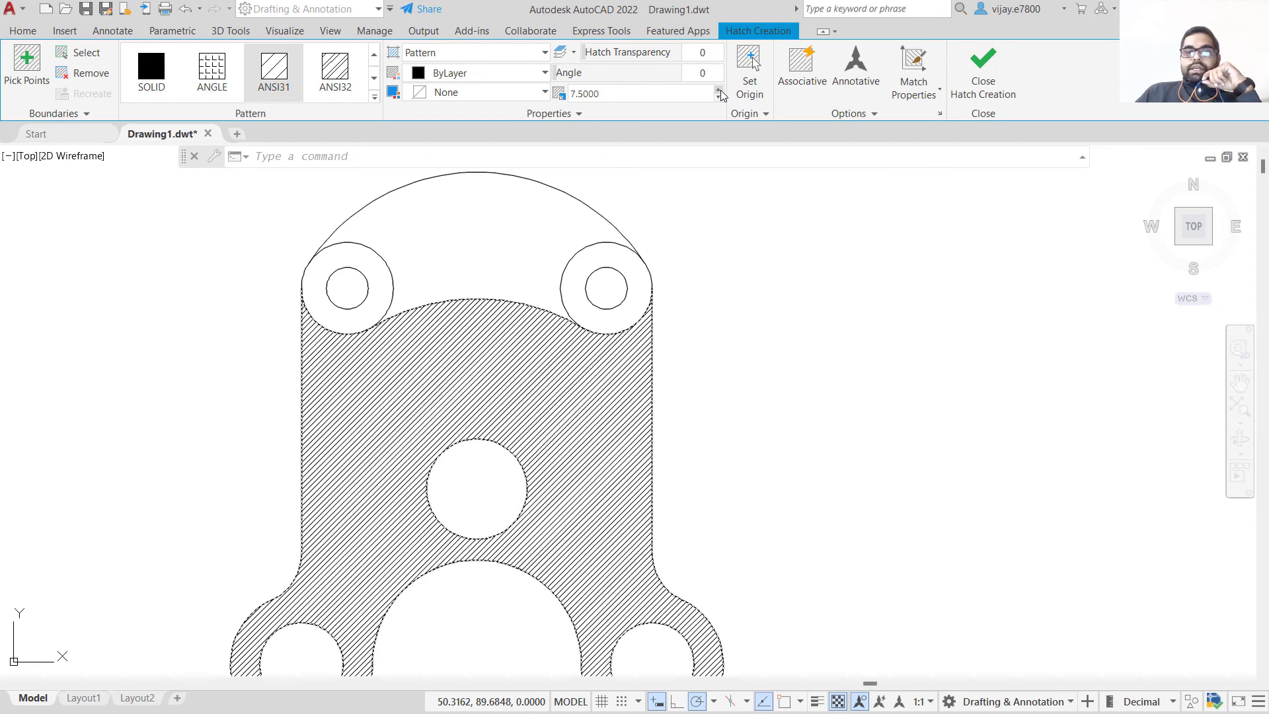
left_click(719, 91)
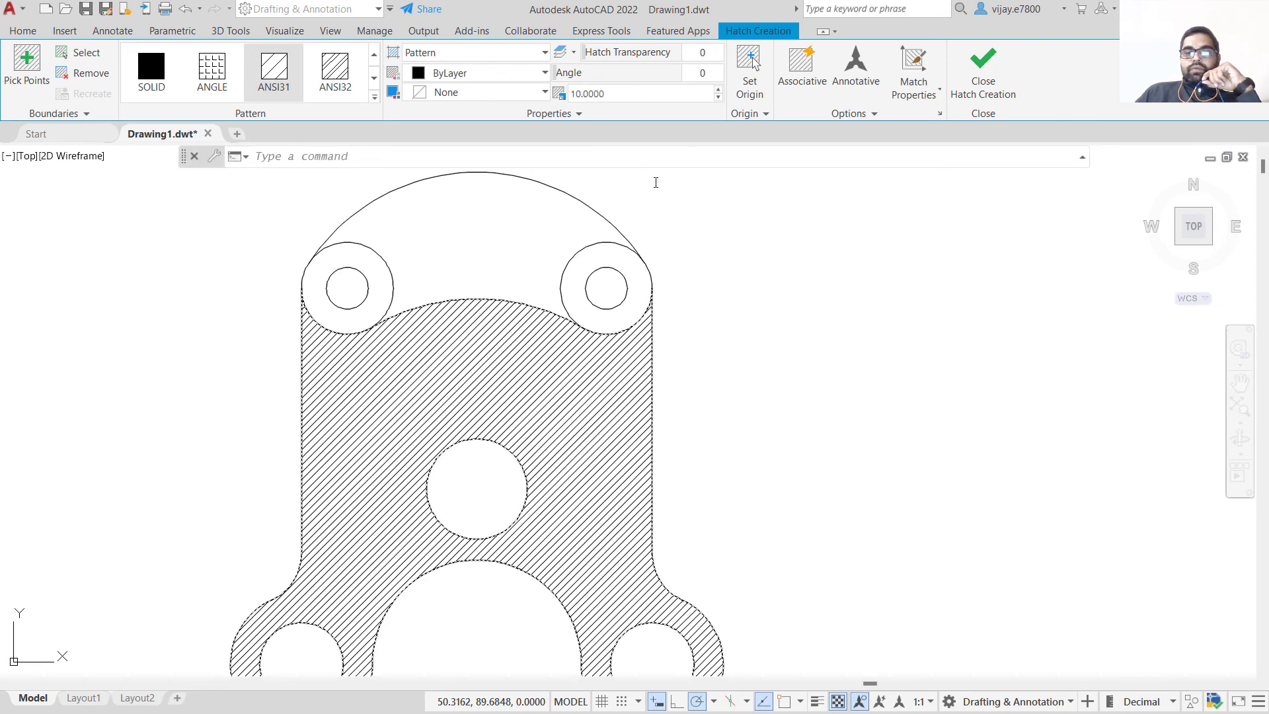
left_click(565, 250)
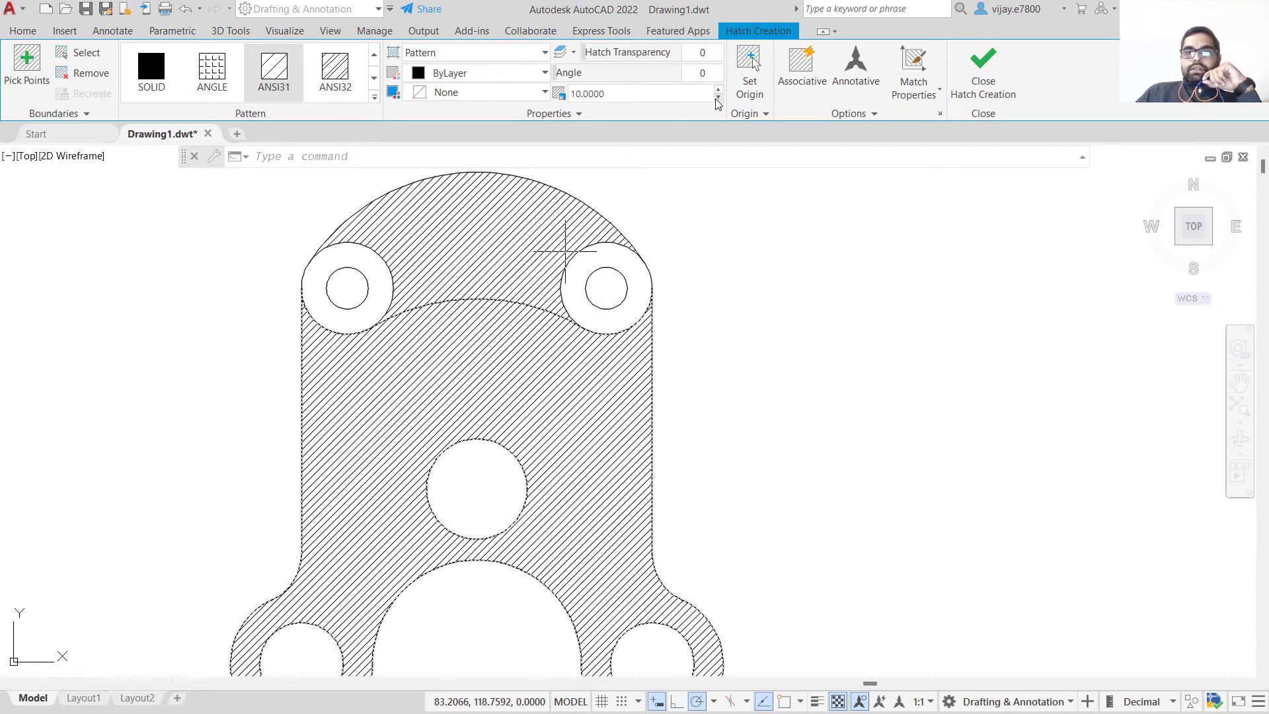
left_click(719, 90)
left_click(719, 90)
left_click(719, 90)
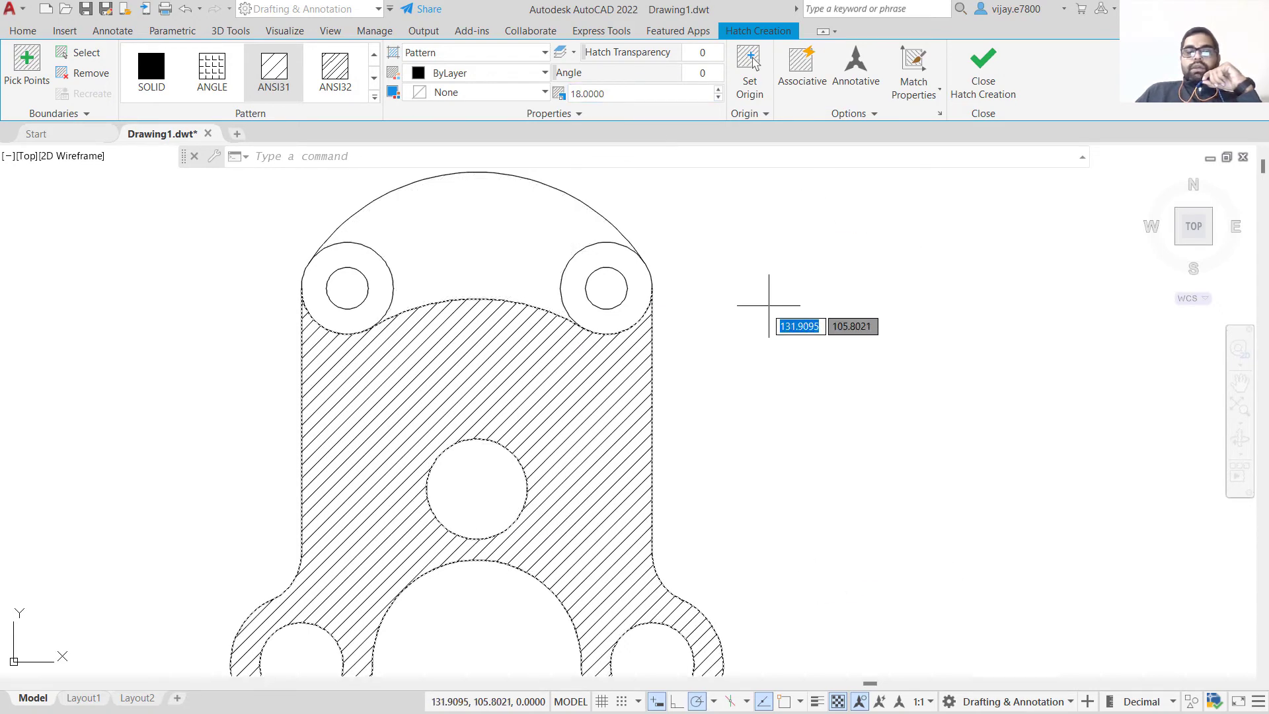
left_click(987, 89)
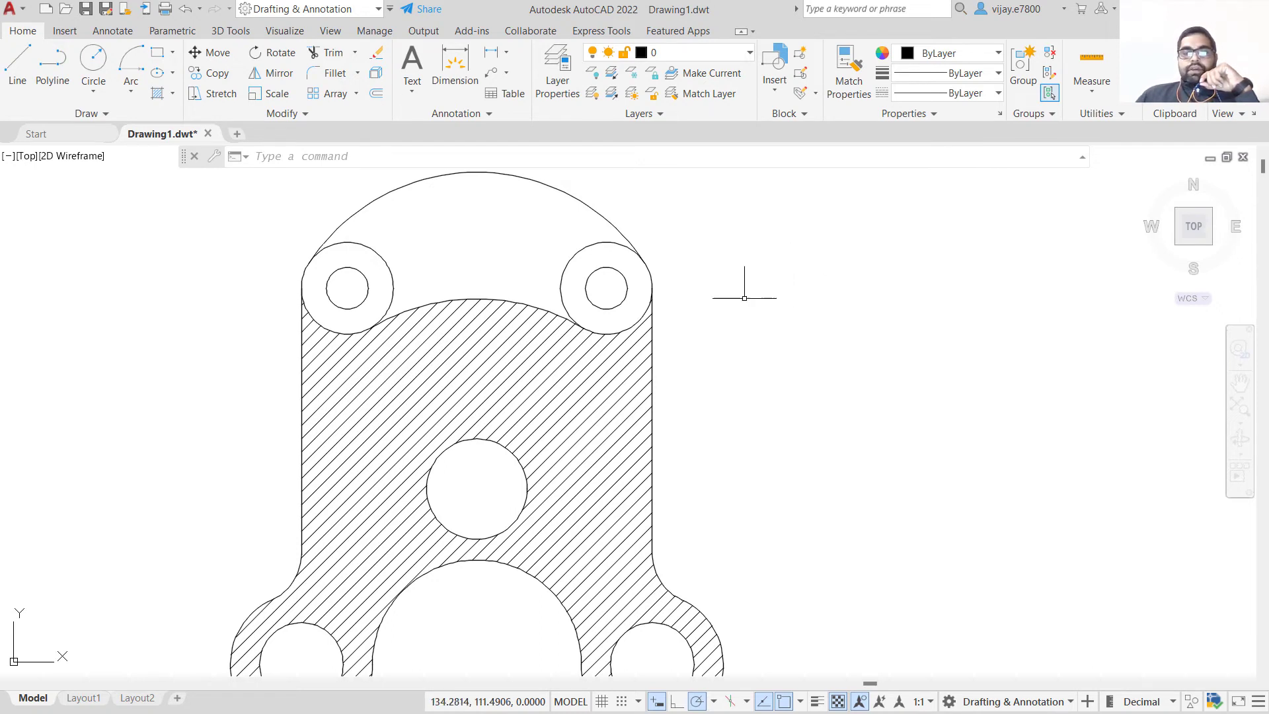
Delete the main body hatch and draw a circle of radius 42 concentric with the central hole
left_click(519, 352)
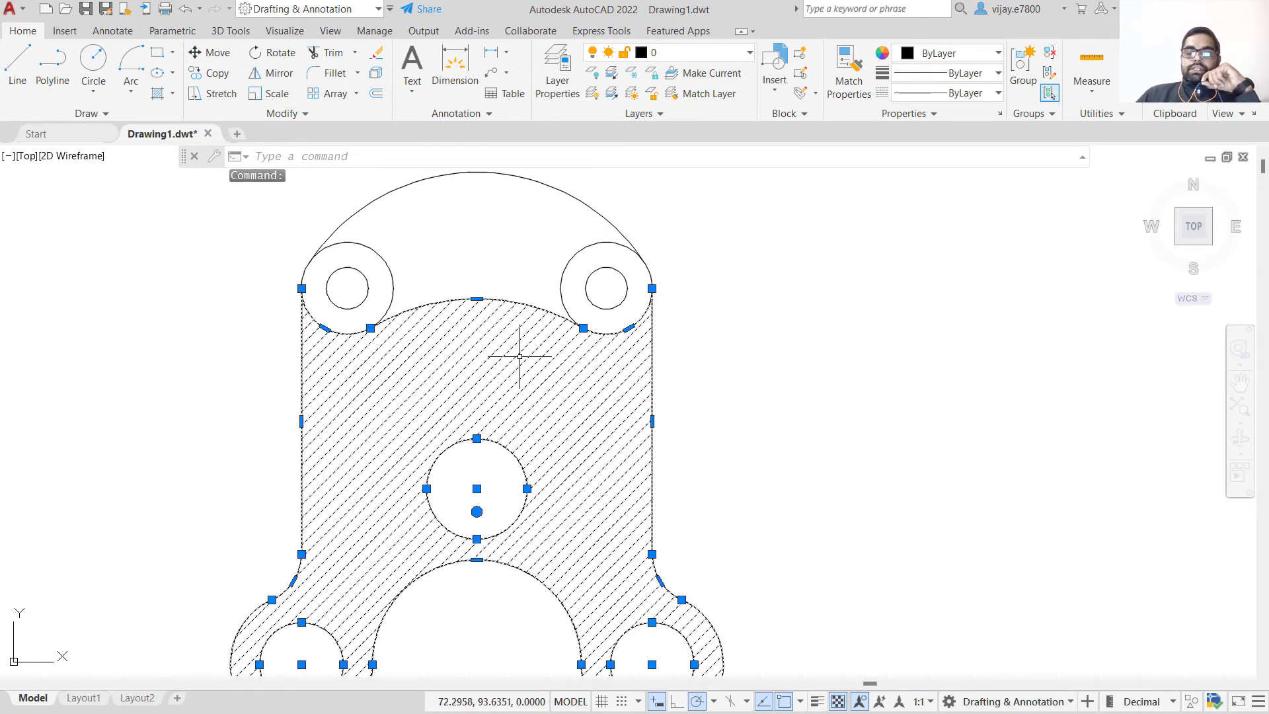
key("Delete")
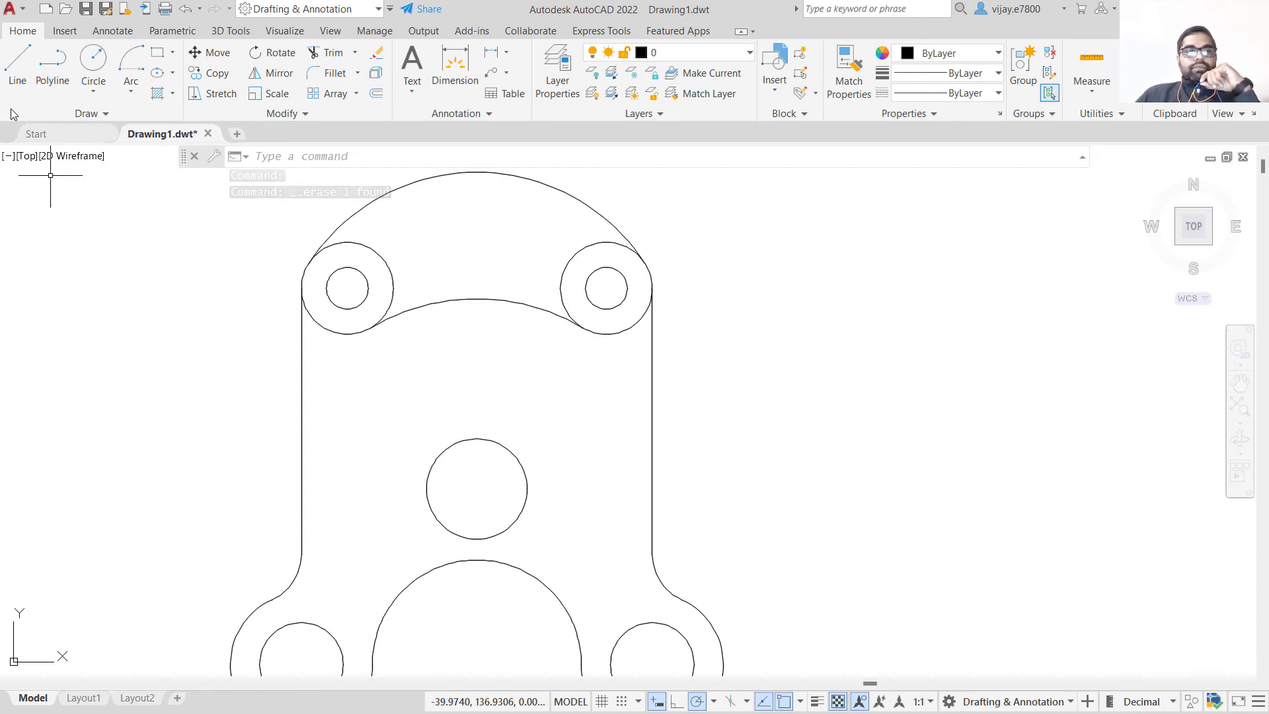
left_click(97, 71)
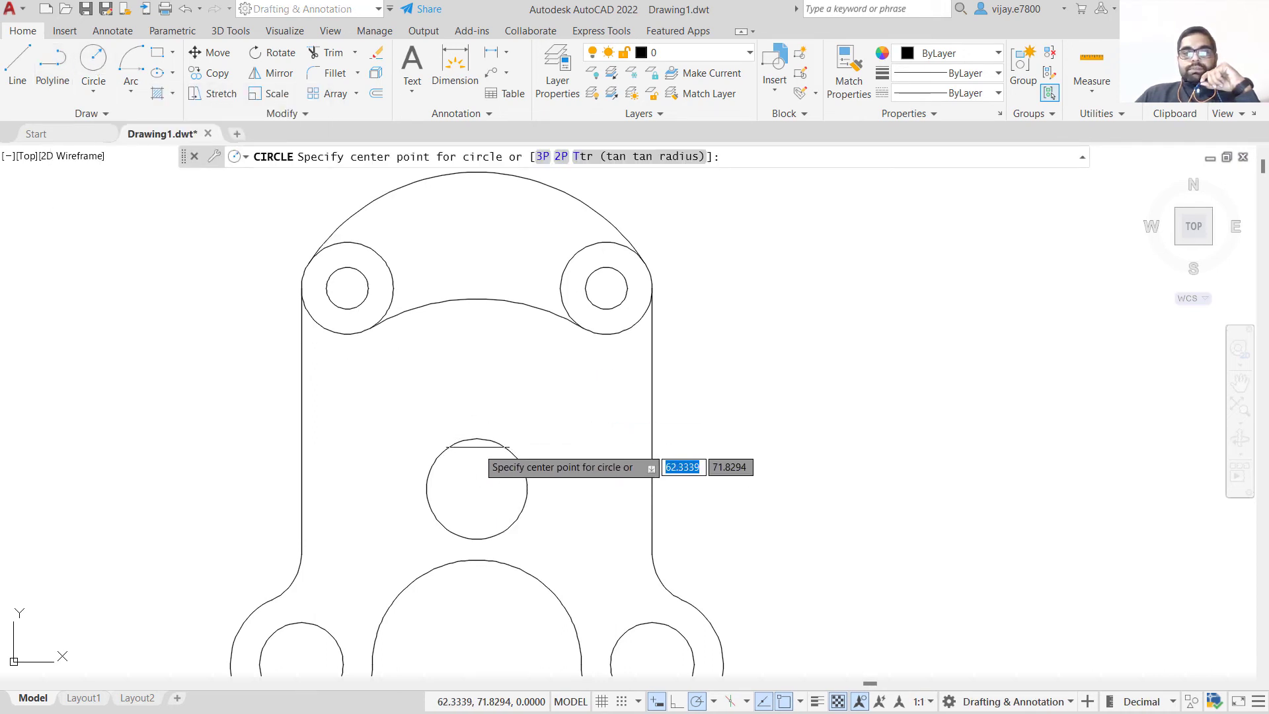
left_click(476, 488)
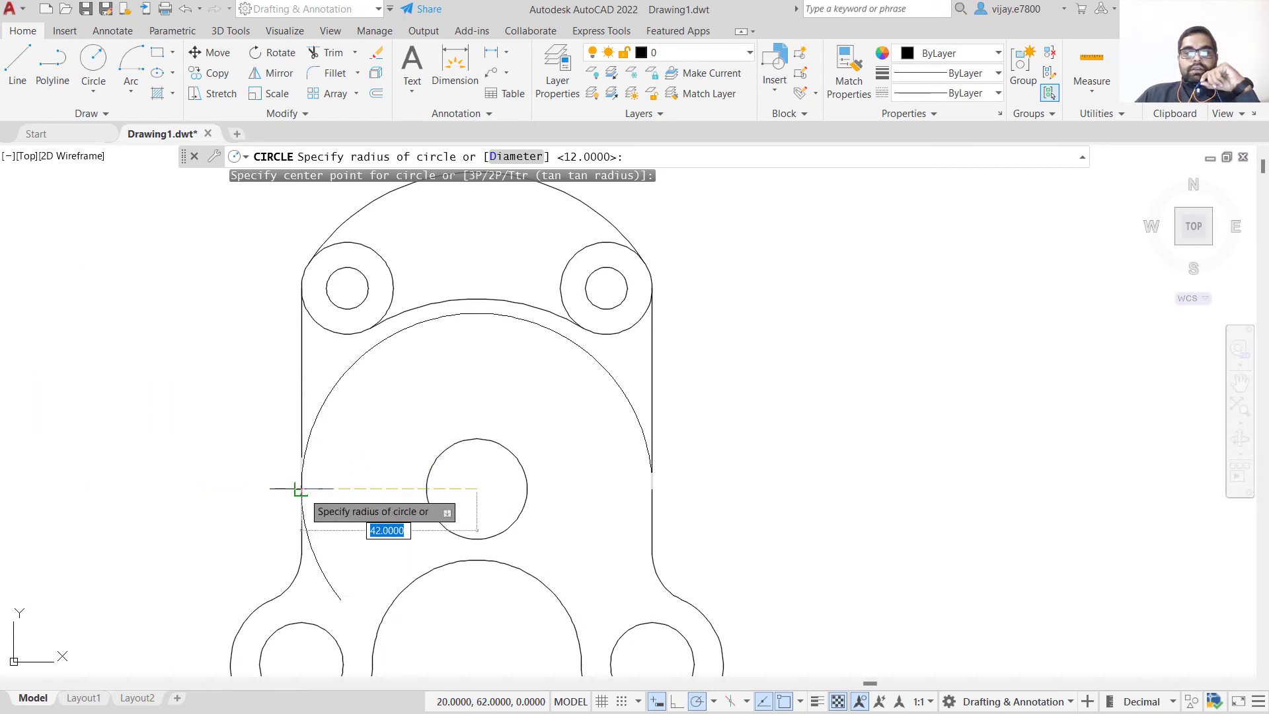
type("42")
key("Return")
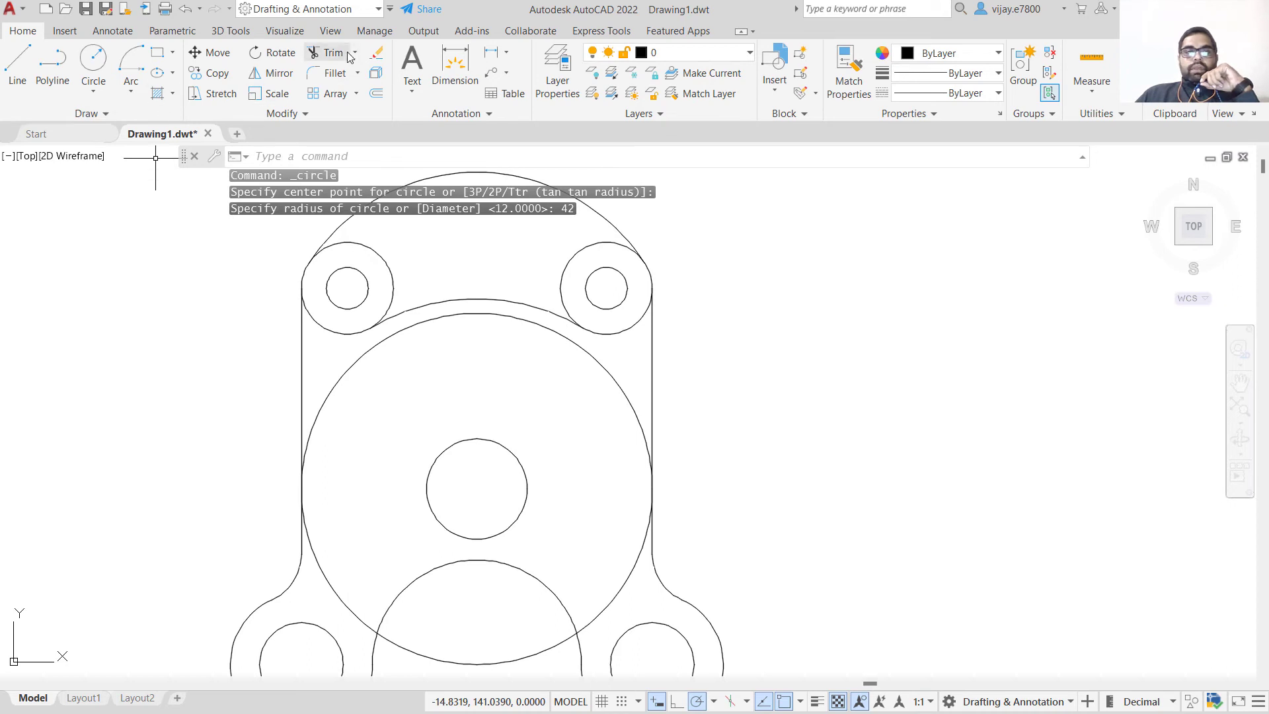
Trim away the lower half of the radius 42 circle, keeping the upper arc between the two vertical side lines
left_click(327, 52)
left_click(331, 583)
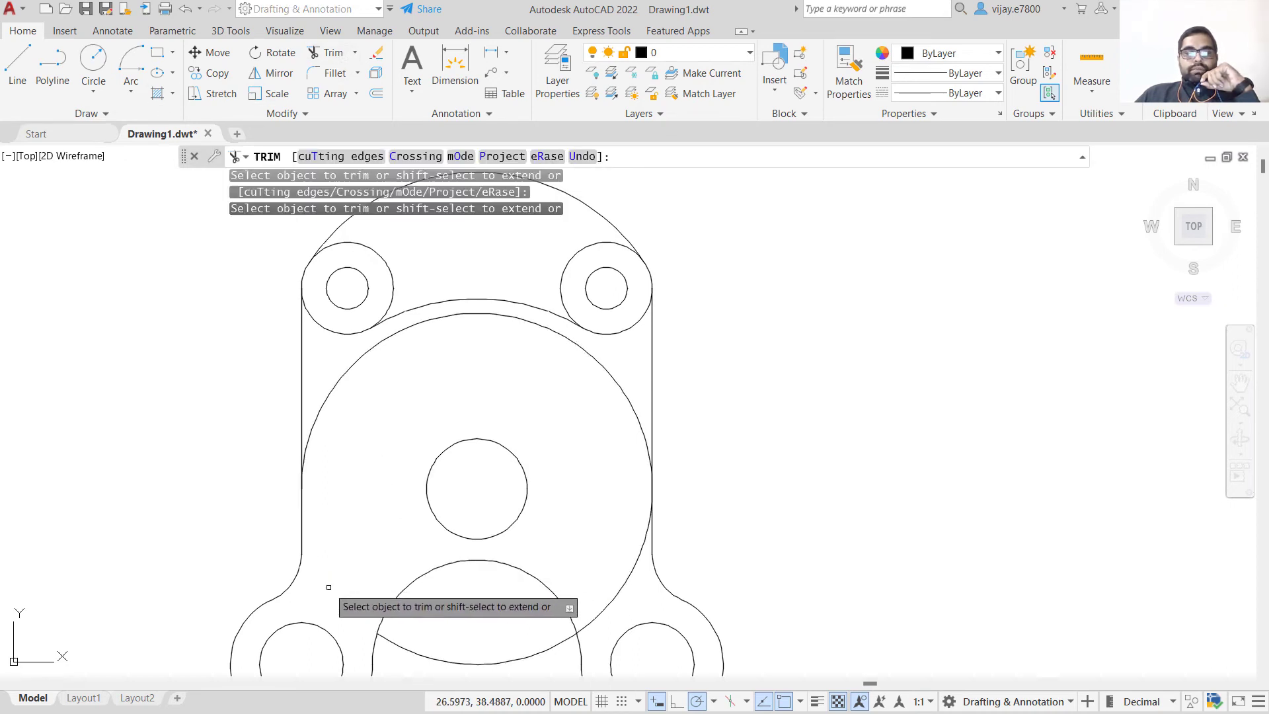
left_click(381, 633)
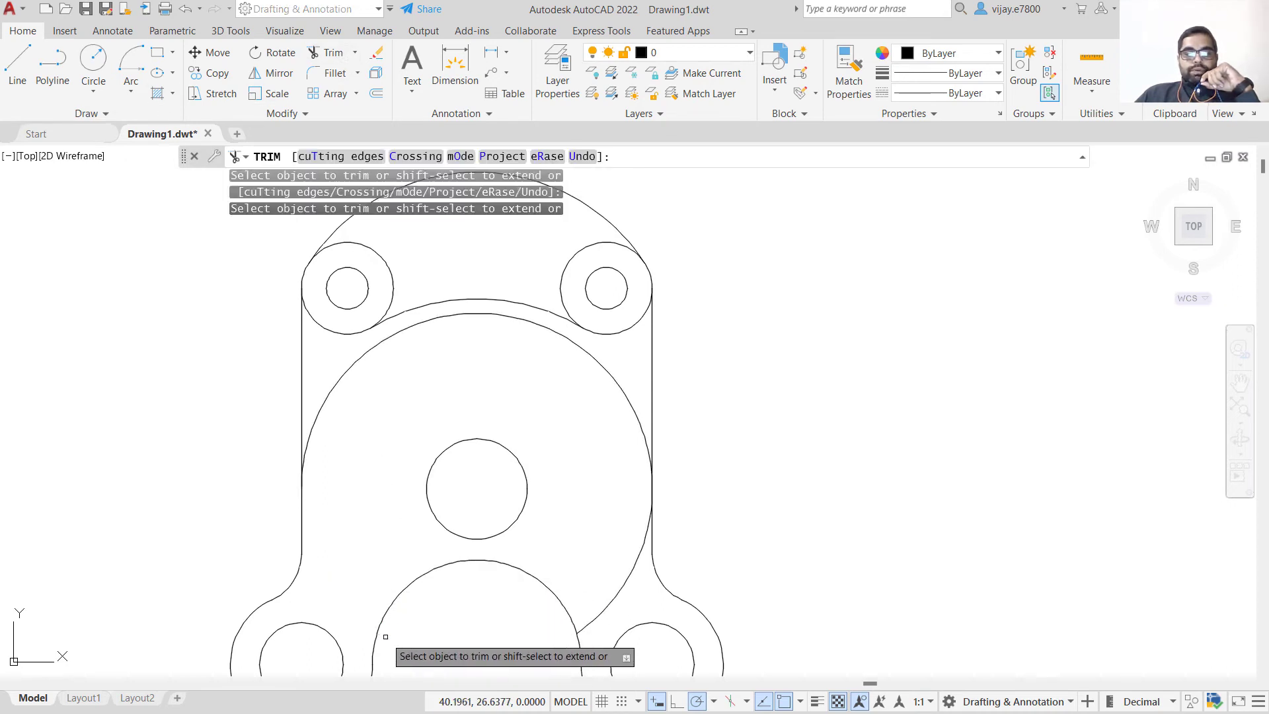
left_click(590, 623)
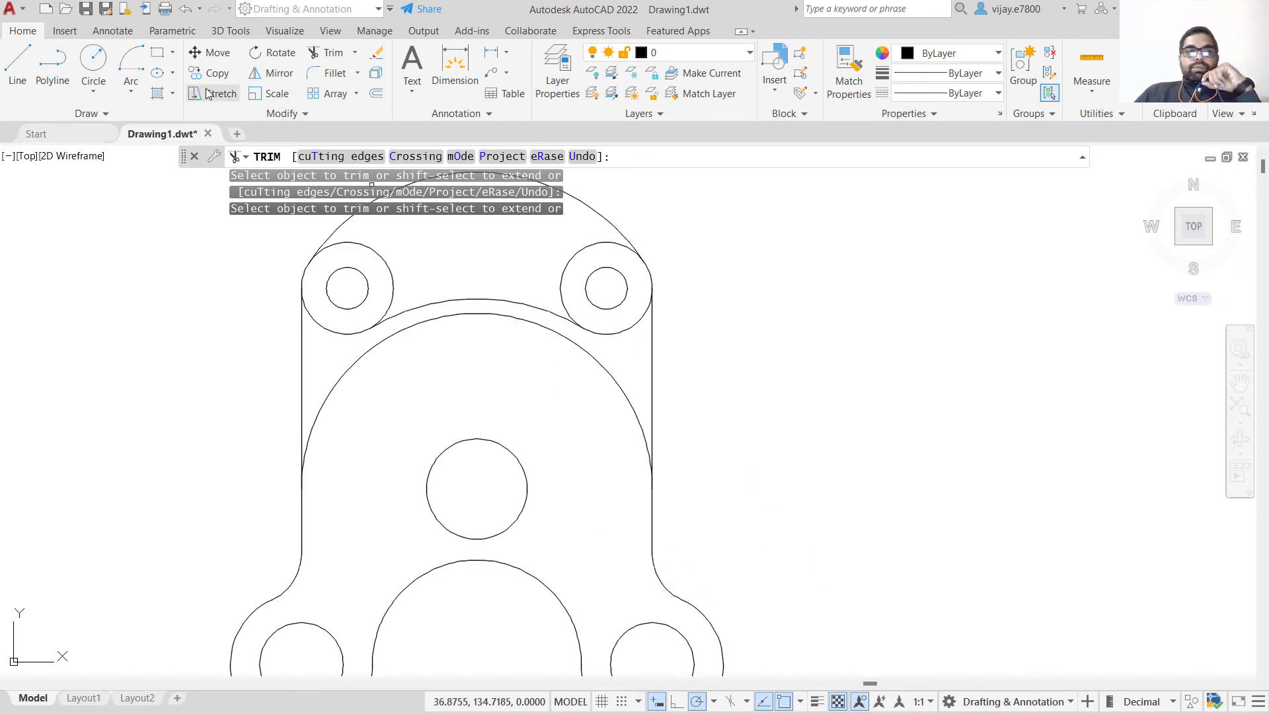
Hatch the body region below the radius 42 arc around the central hole with the ANSI31 pattern at scale 18
type("h")
key("Return")
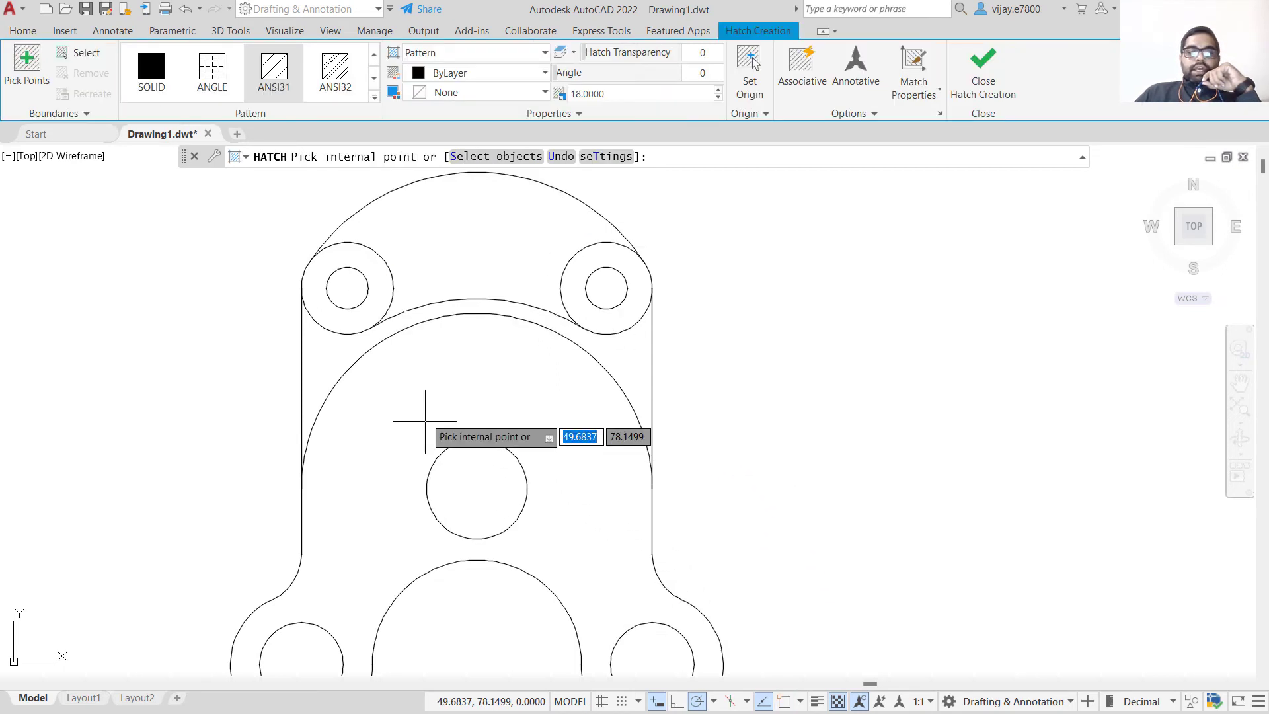
left_click(427, 390)
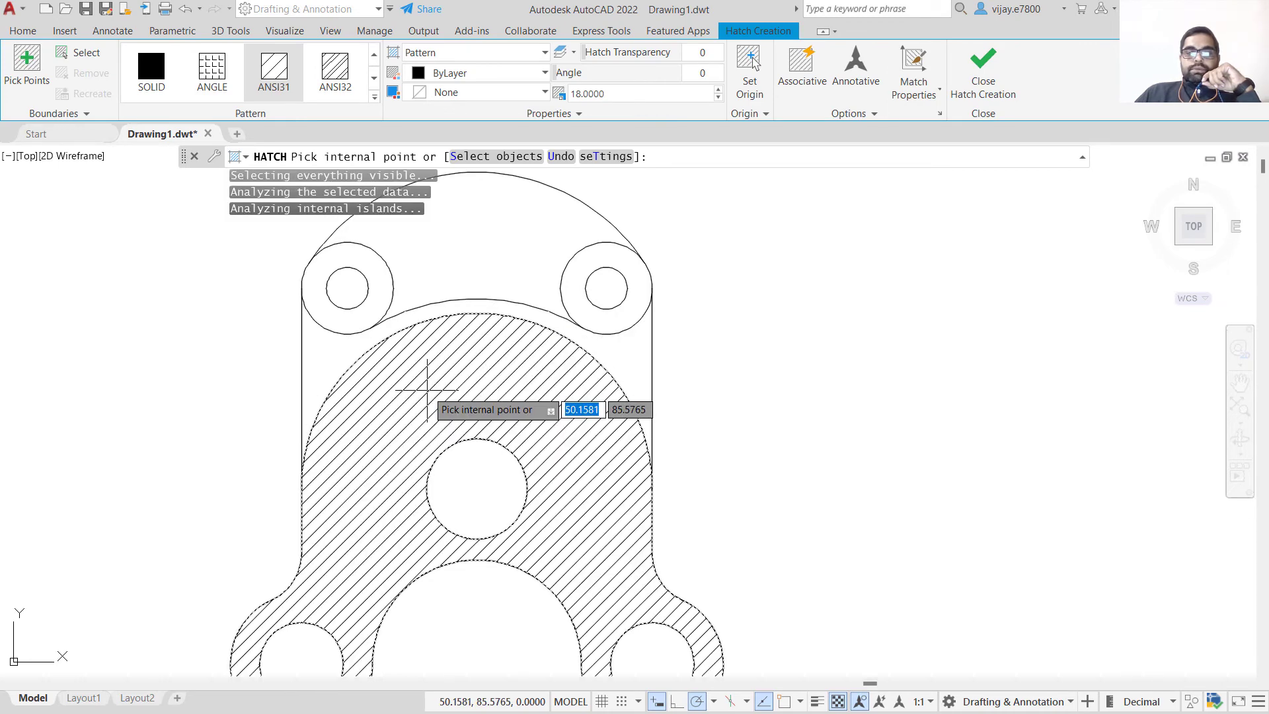
key("Return")
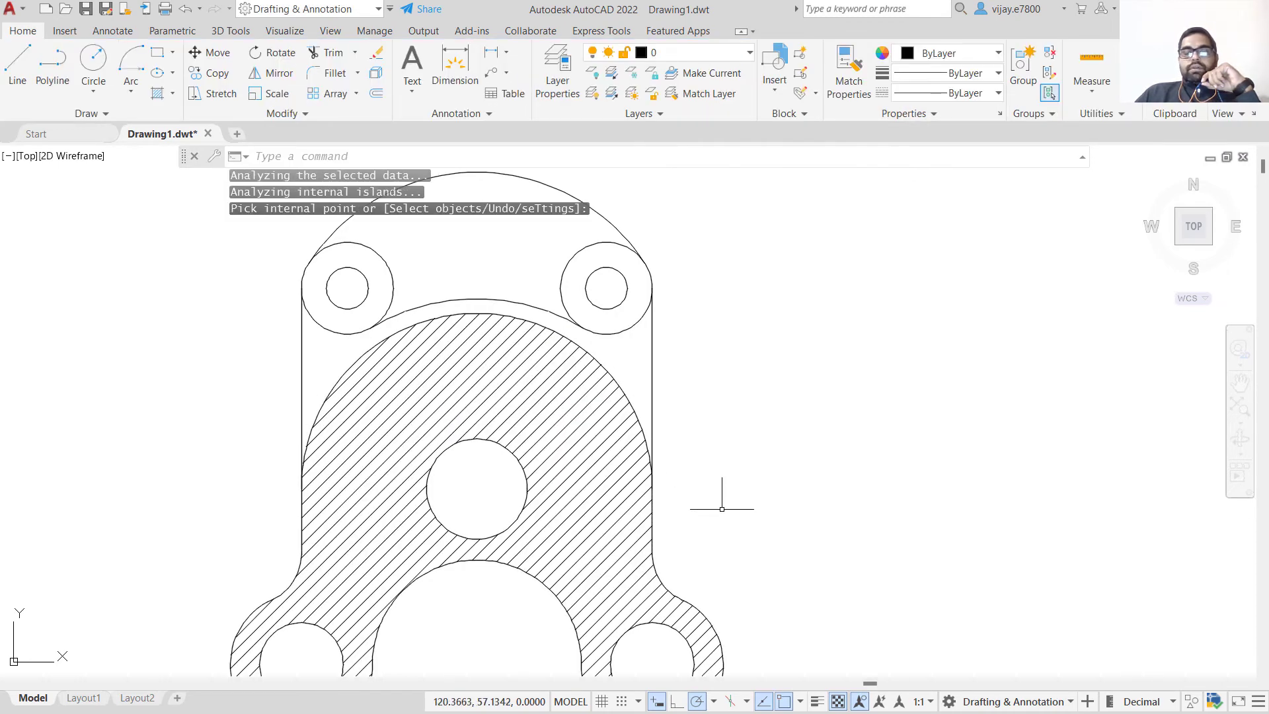
Move the UCS origin horizontally to an empty spot well to the left of the profile
scroll(740, 408, "down", 2)
middle_click_drag(808, 445, 733, 411)
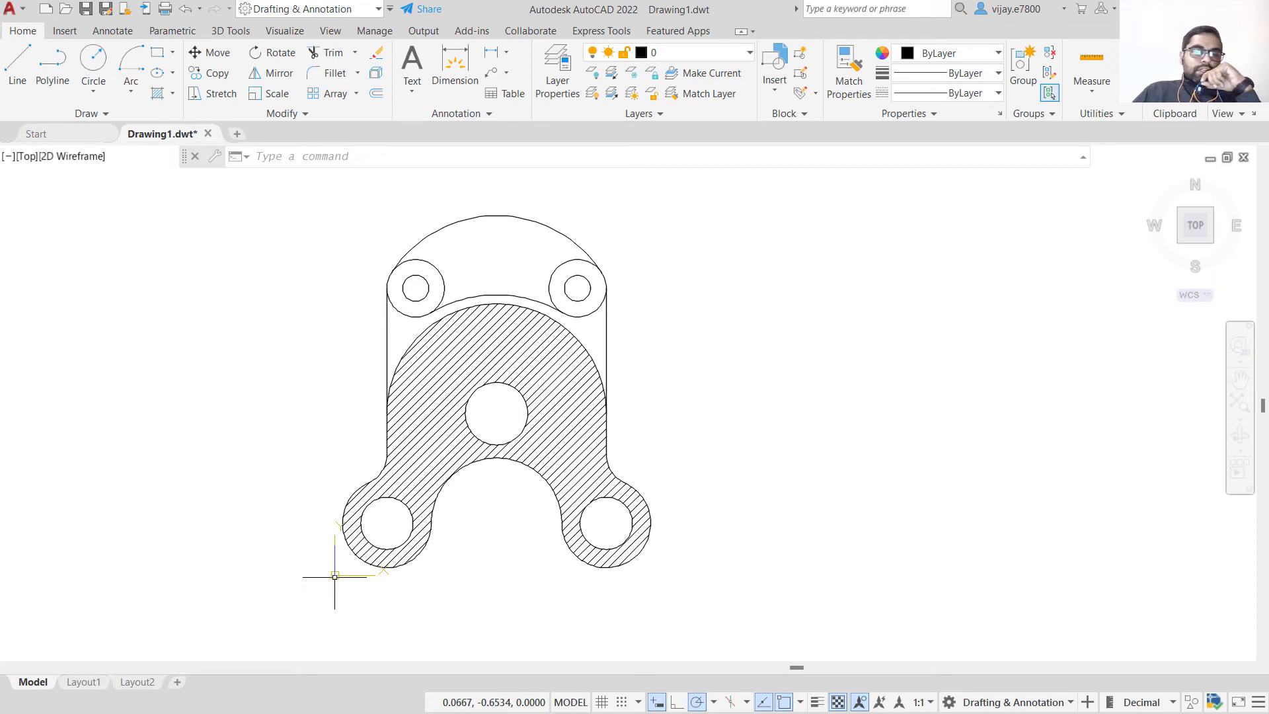
left_click(335, 574)
mouse_move(336, 576)
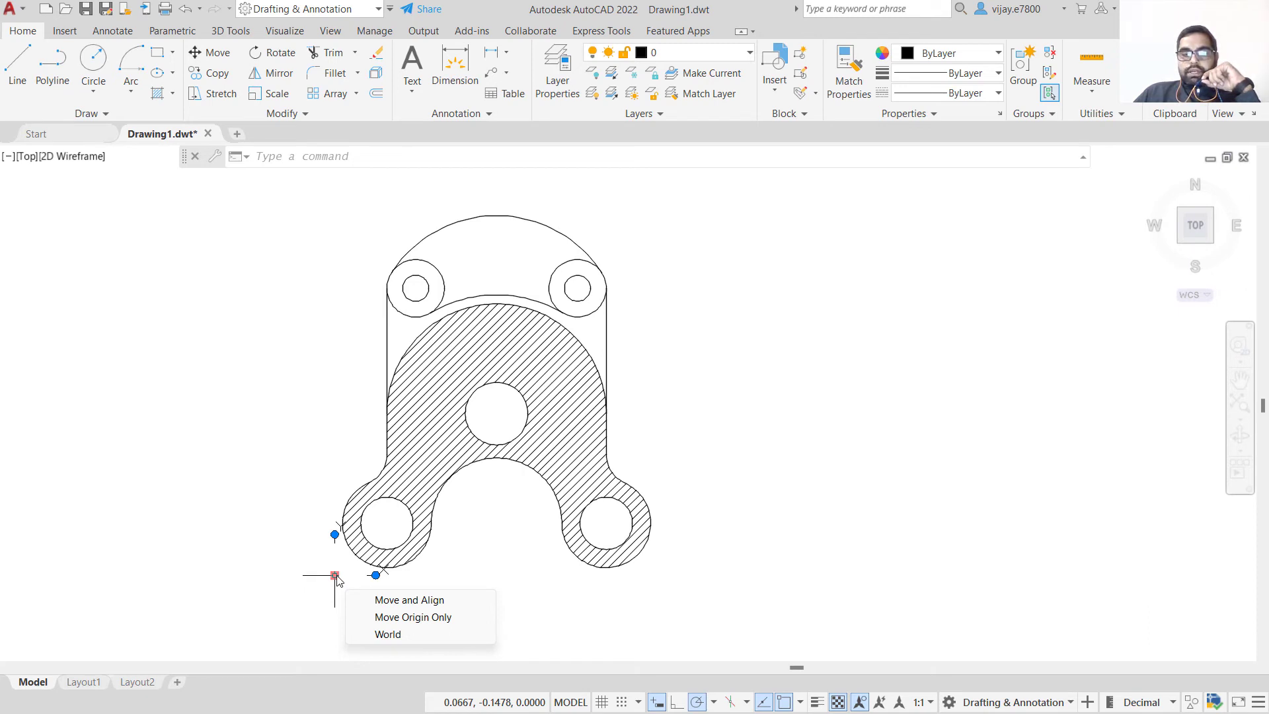
left_click(335, 574)
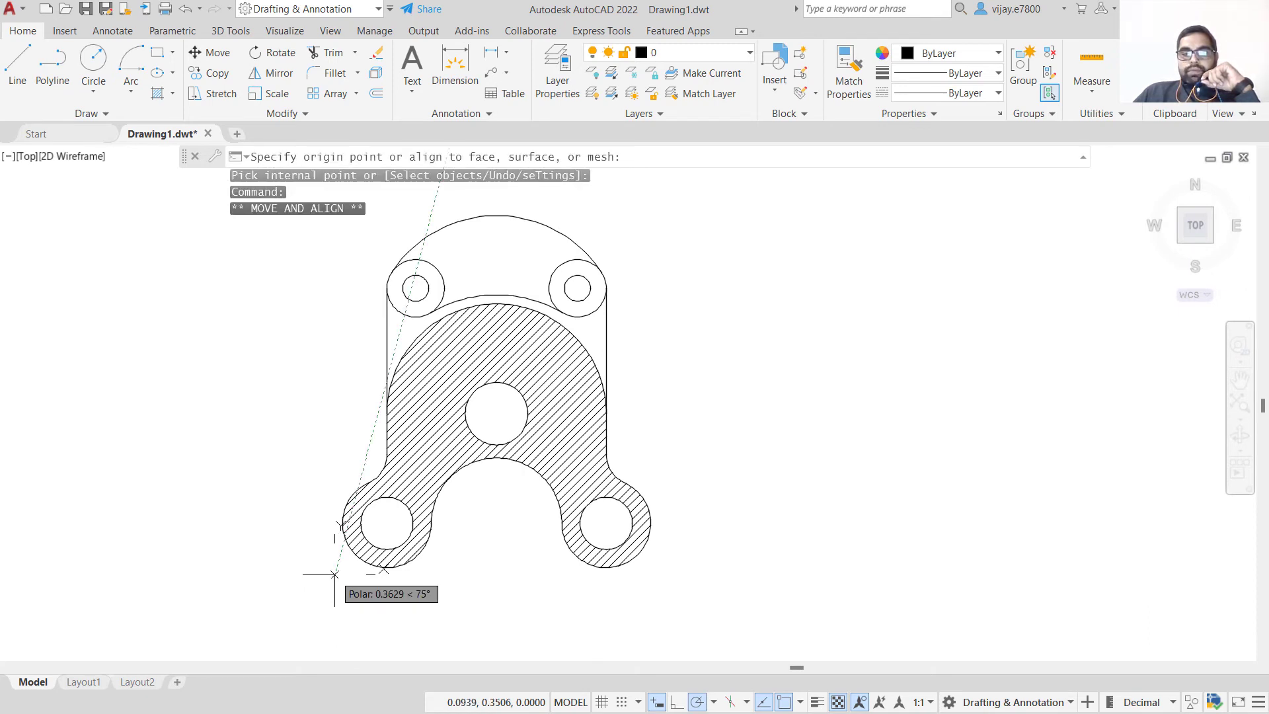
left_click(85, 575)
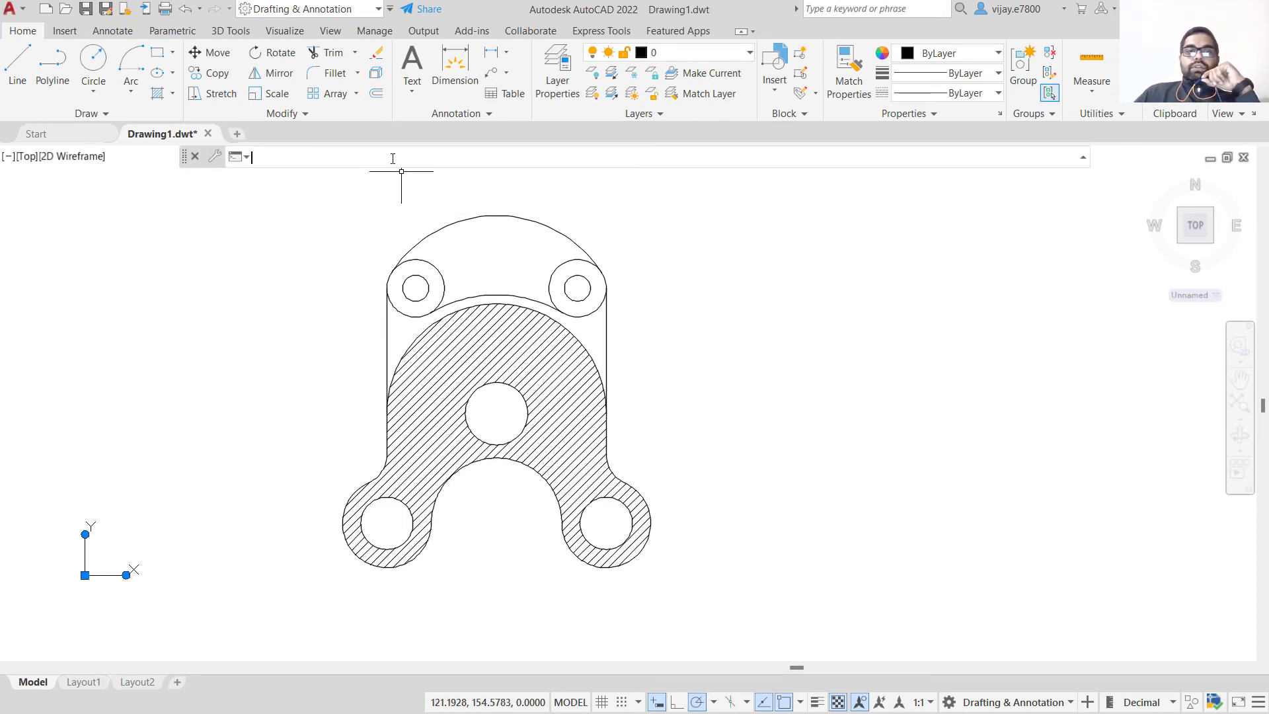
List the properties of the body hatch and examine its area
type("st")
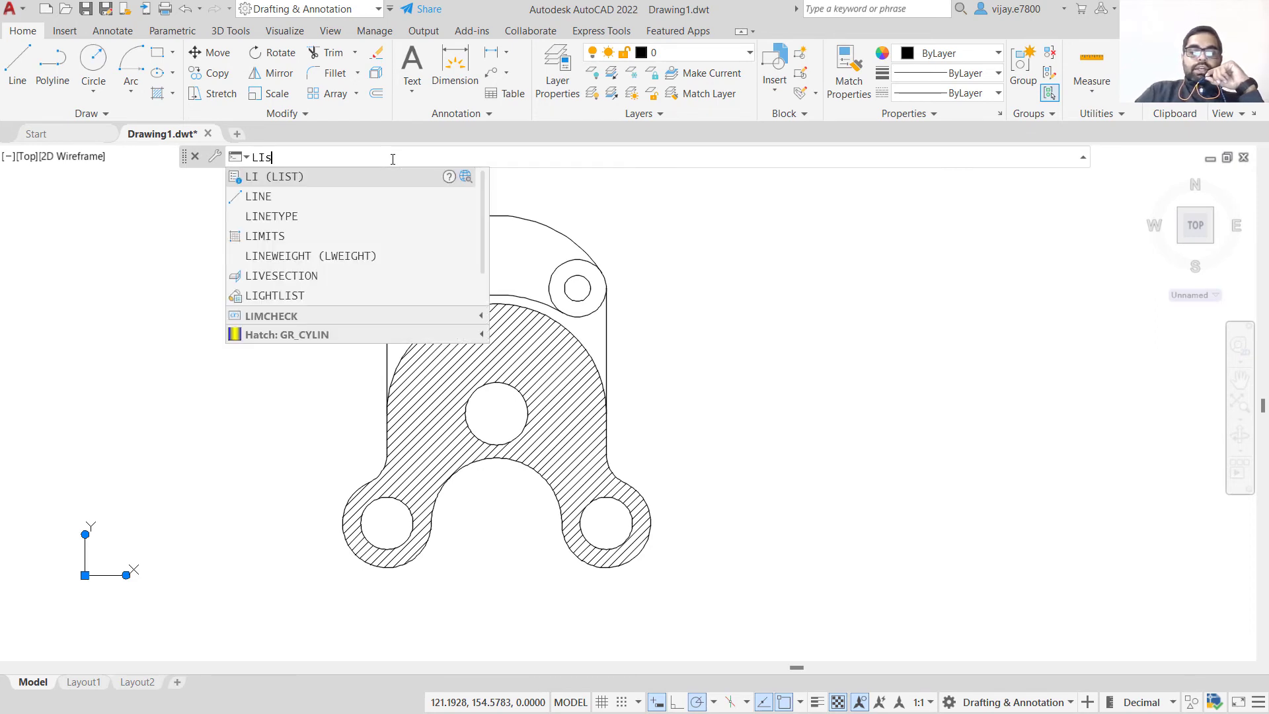
key("Return")
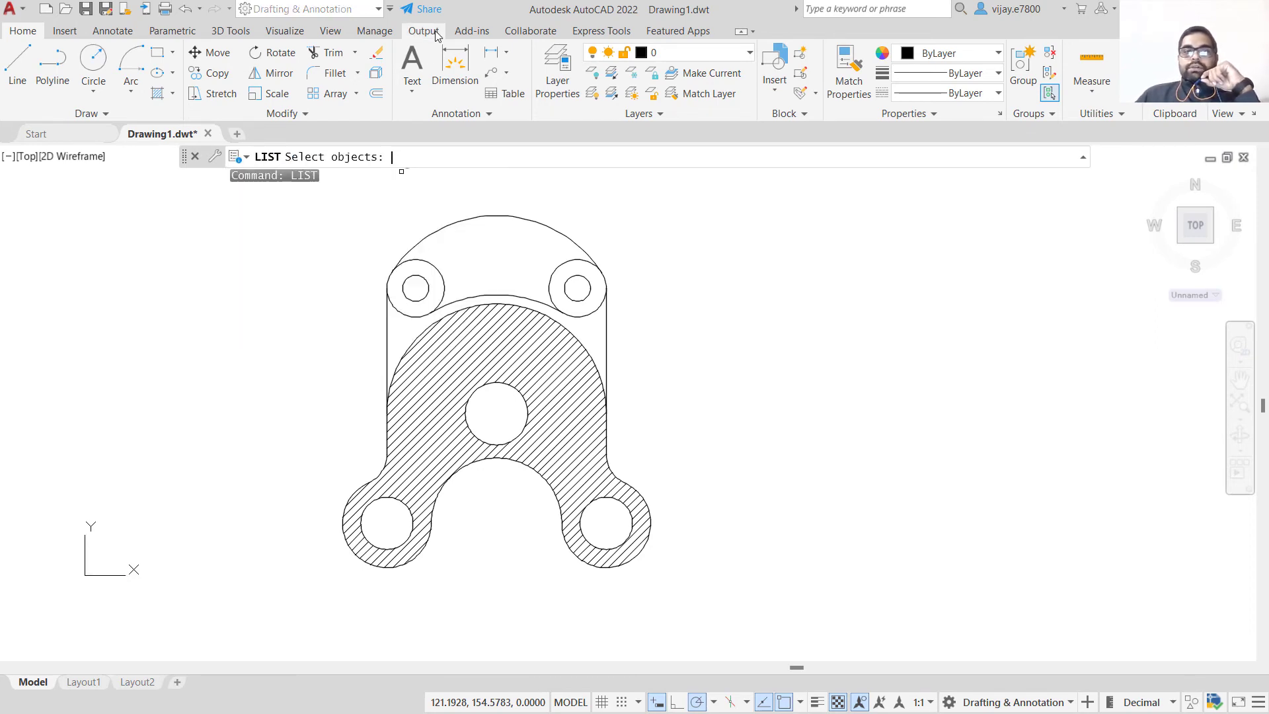
left_click(497, 339)
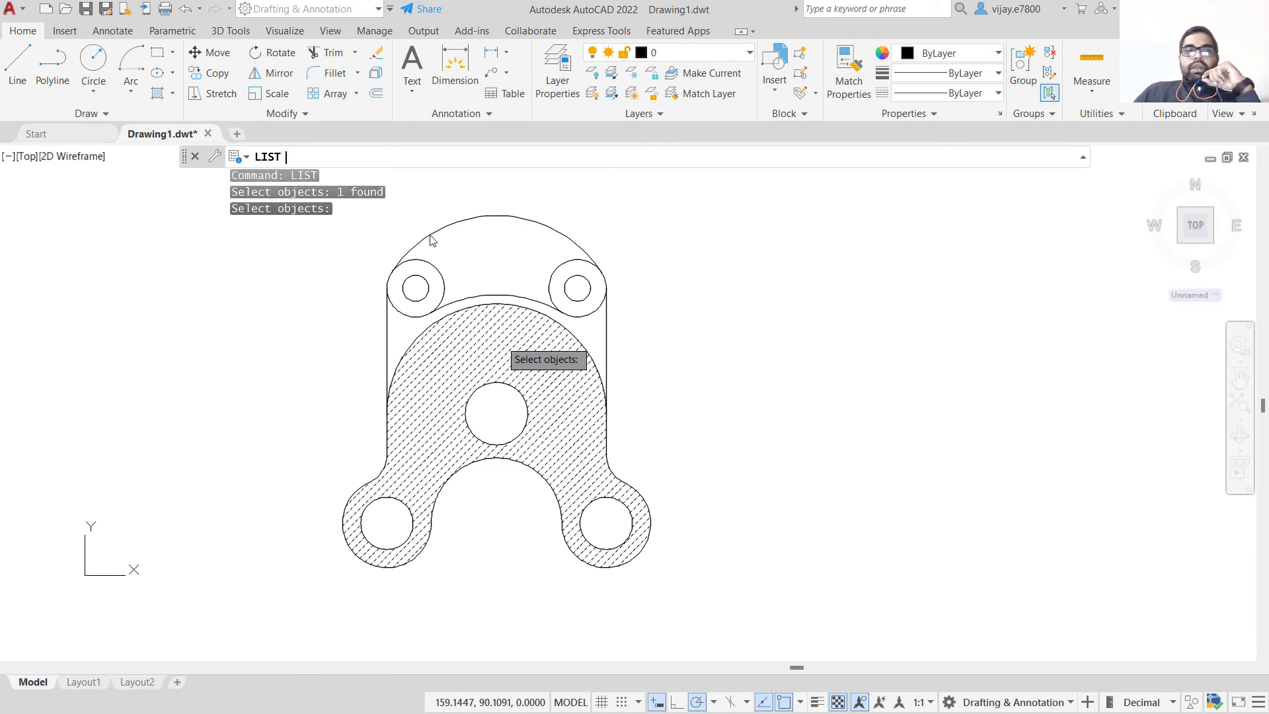
key("Return")
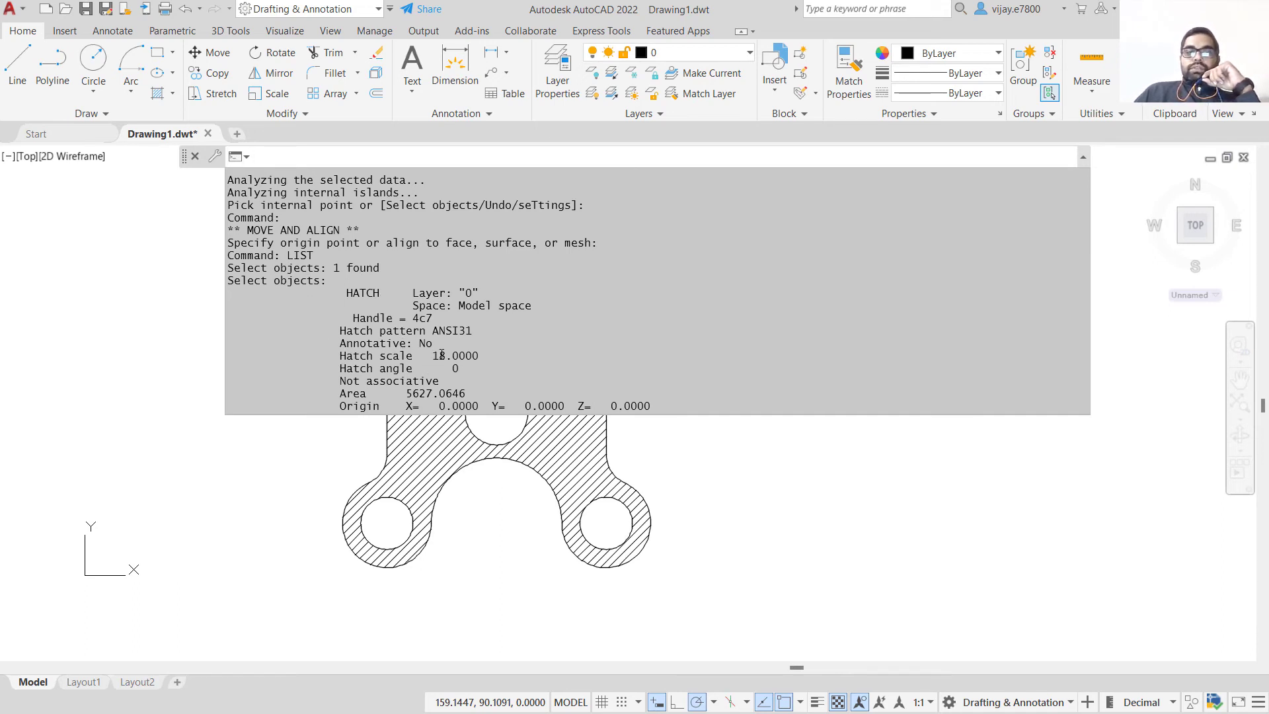
left_click_drag(404, 397, 466, 395)
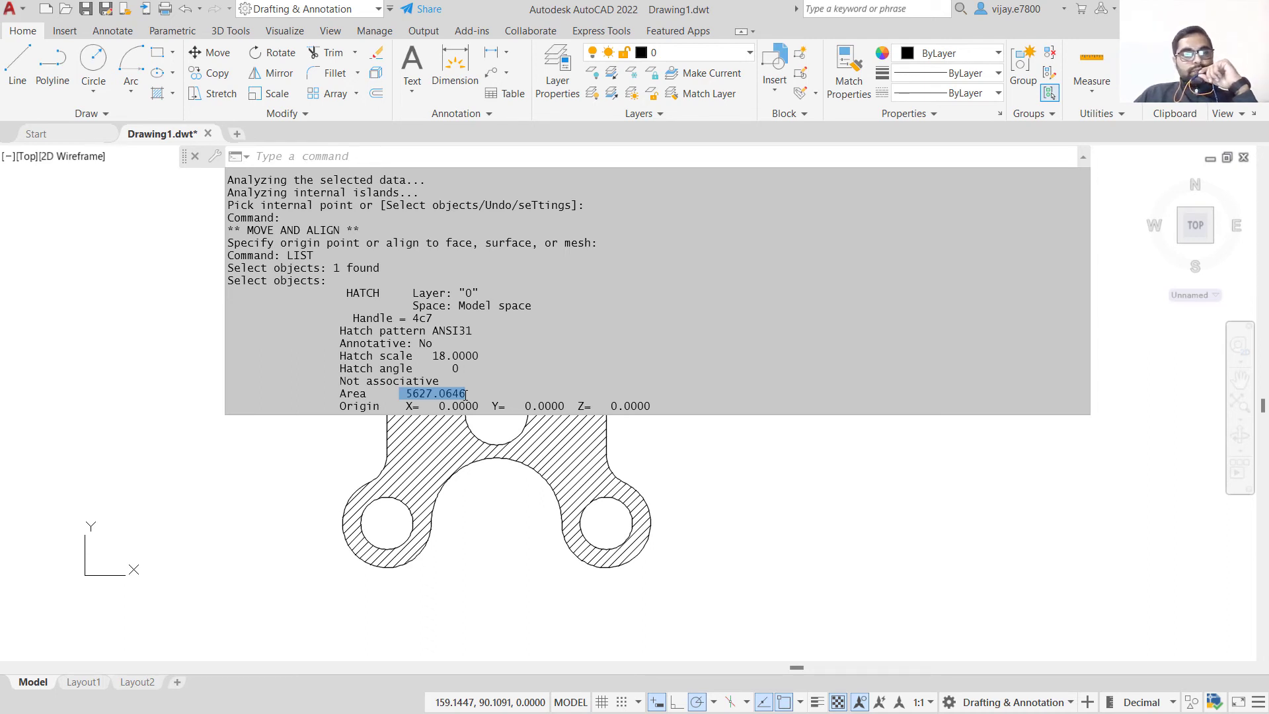
left_click(688, 467)
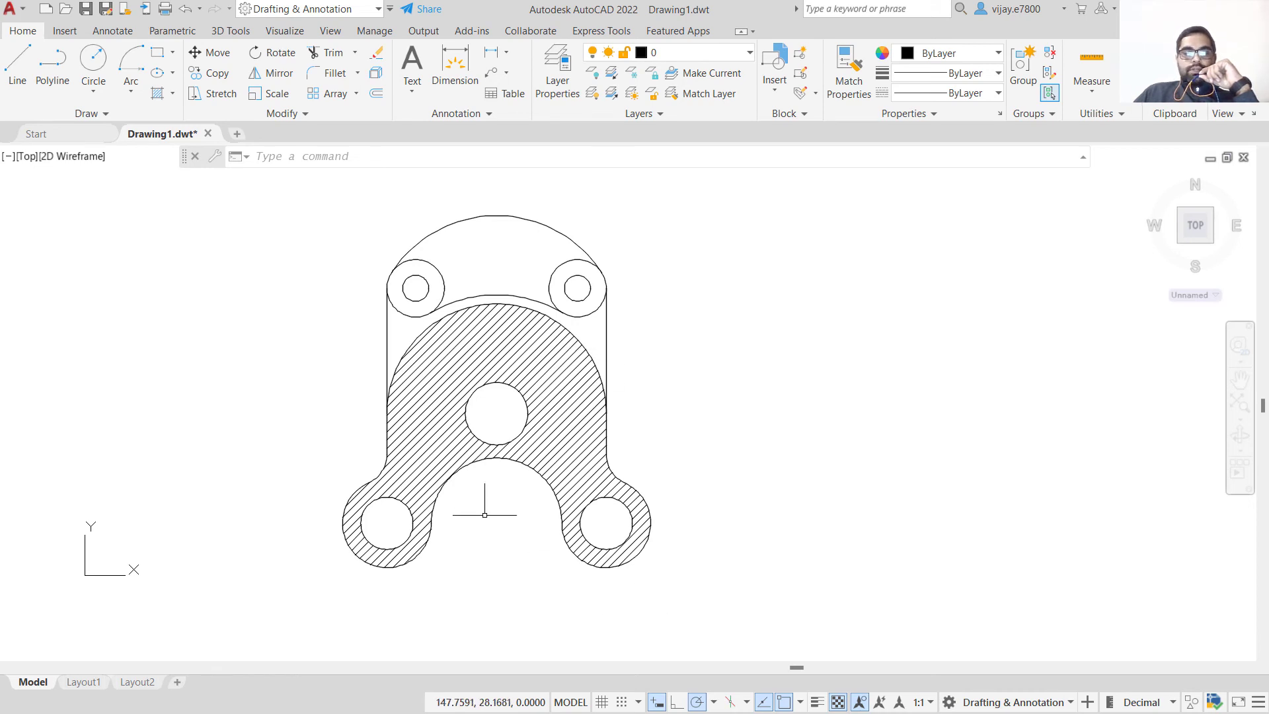
Add a horizontal linear dimension below the profile between the centers of the two lower holes
left_click(495, 62)
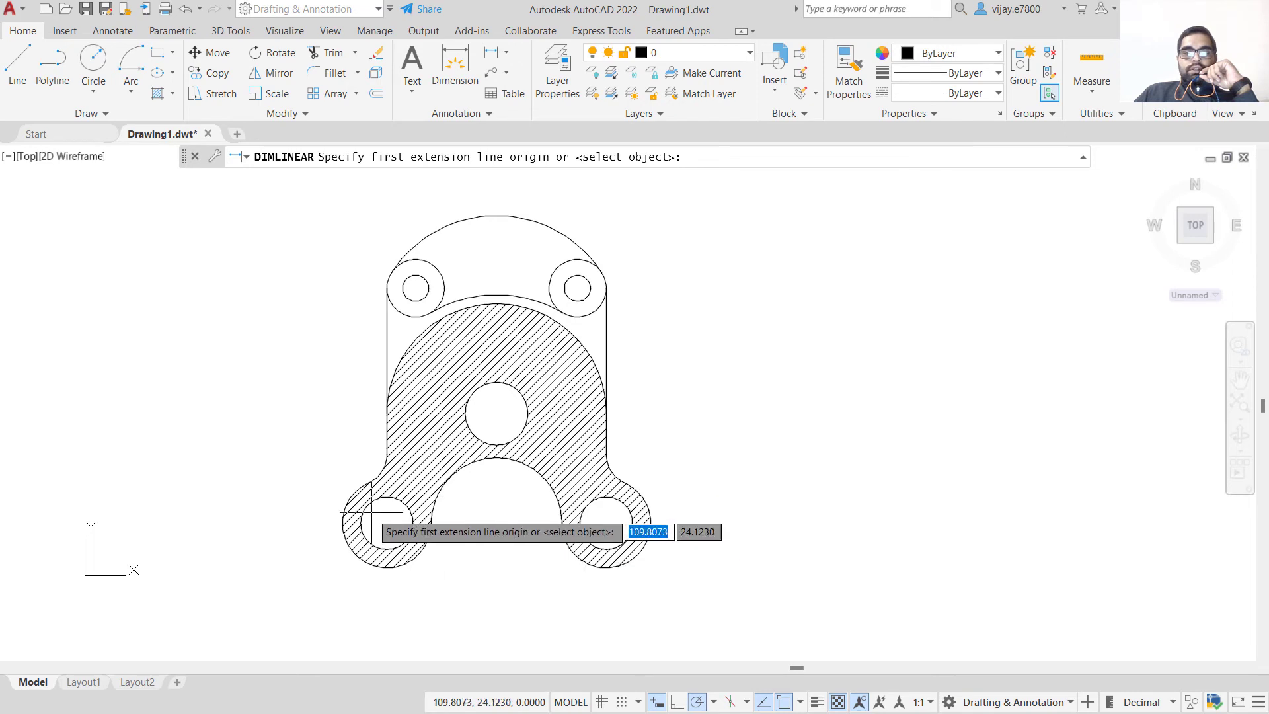
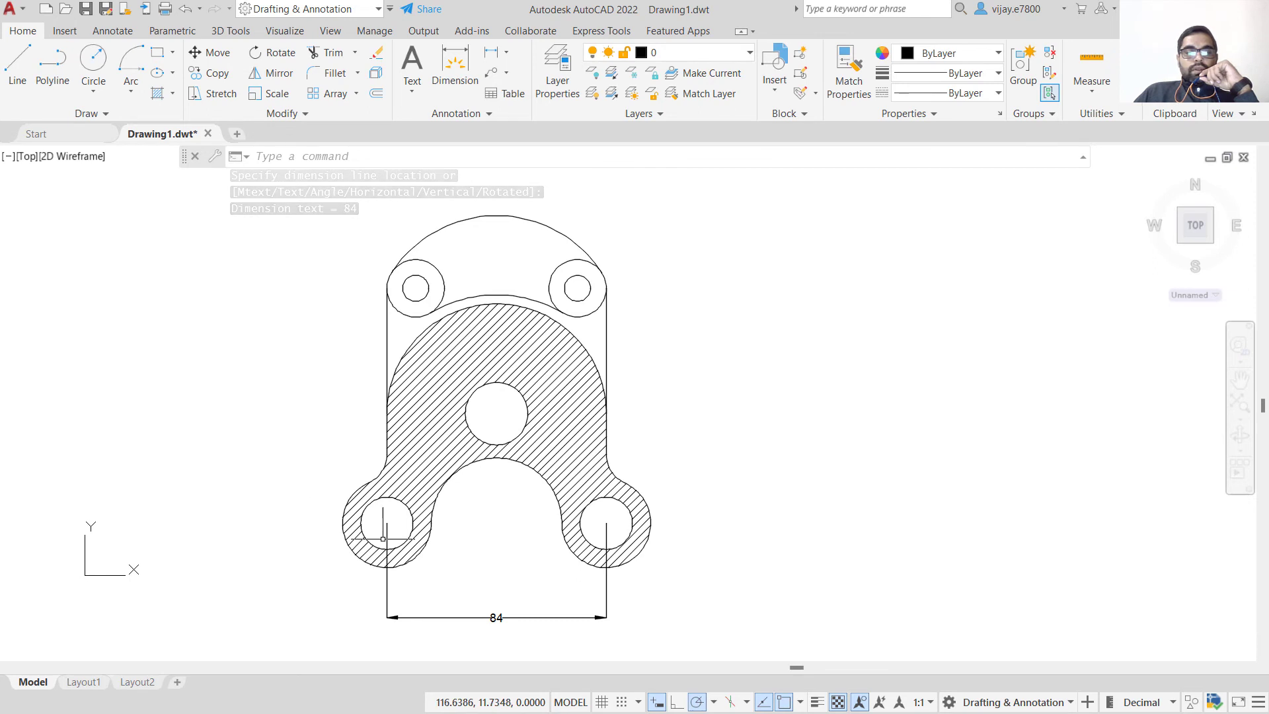
Add a vertical linear dimension outside the profile's left side between the centers of the lower-left and upper-left holes
left_click(355, 136)
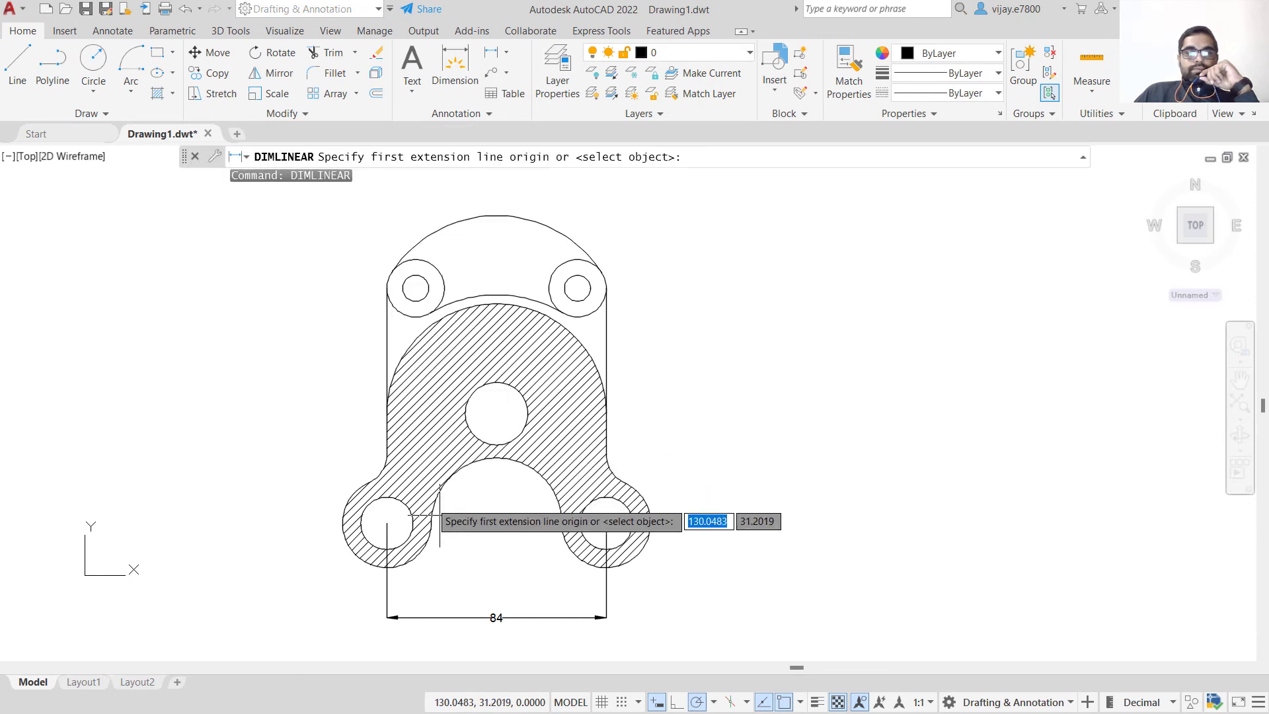
left_click(387, 523)
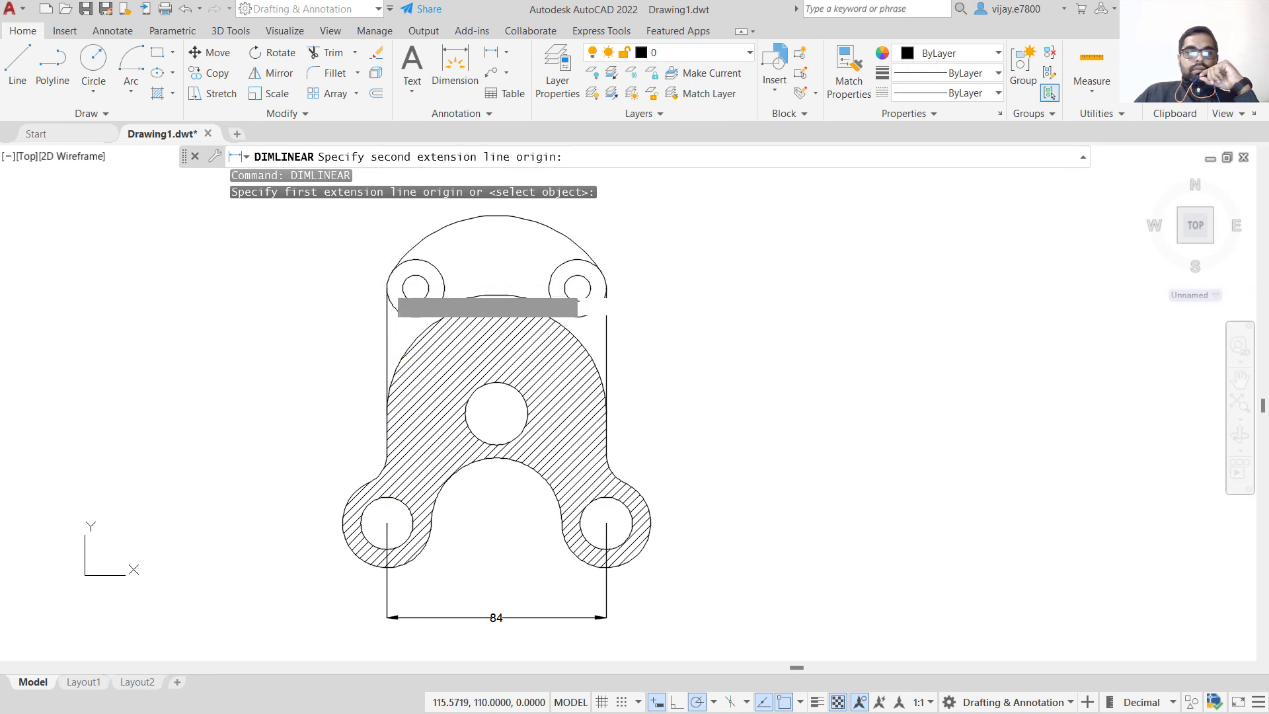
left_click(415, 287)
left_click(263, 289)
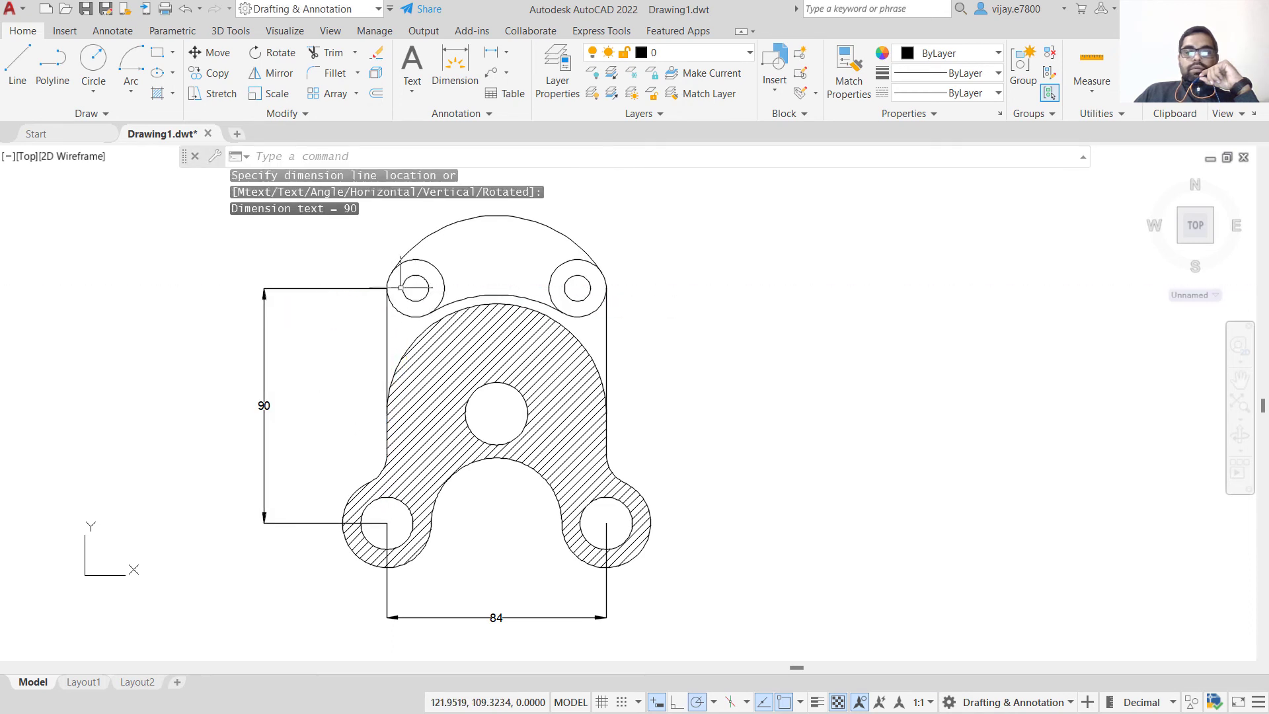
Add a radius dimension to the fillet arc where the profile's left side meets the lower-left lobe
right_click(351, 254)
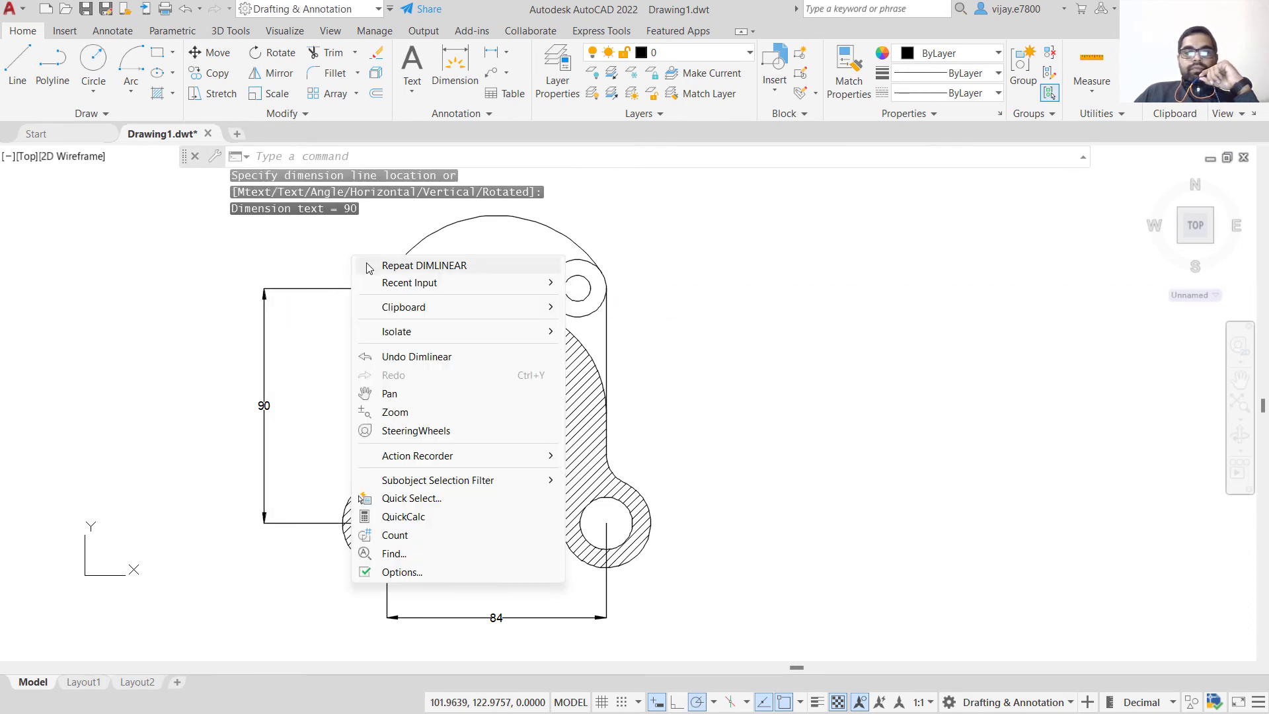
left_click(362, 263)
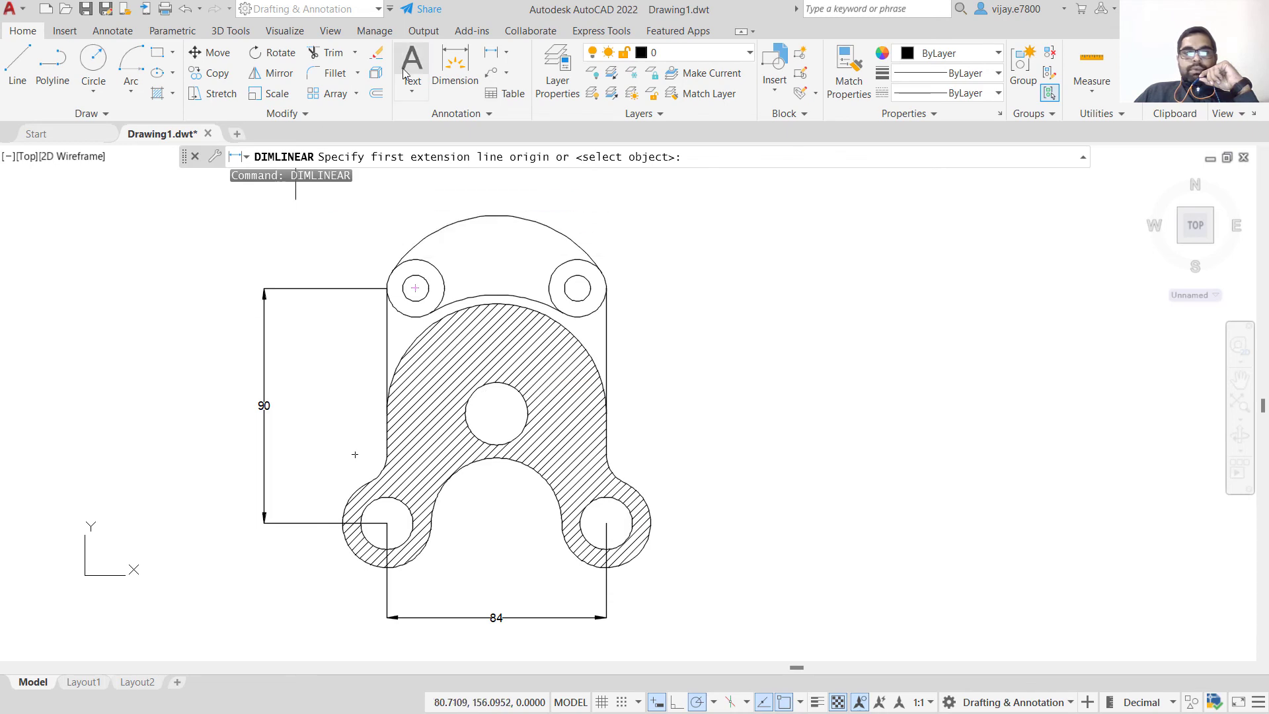
left_click(505, 54)
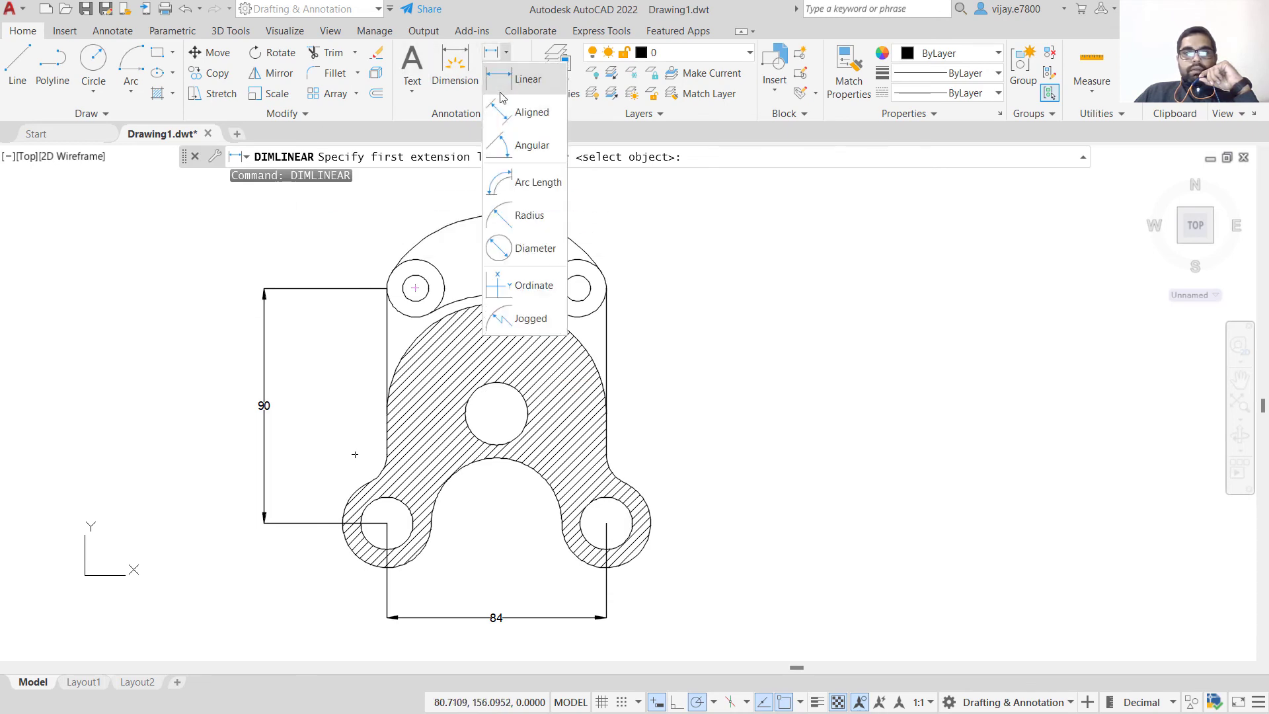
left_click(514, 215)
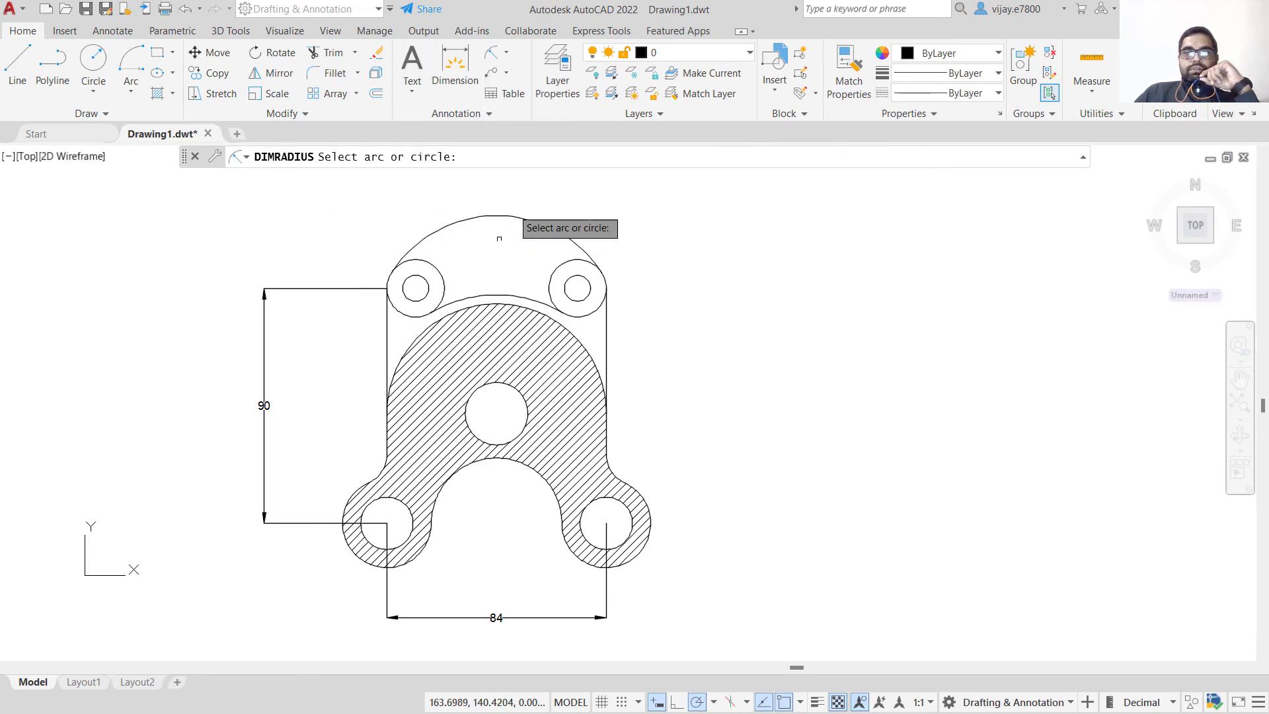
left_click(377, 475)
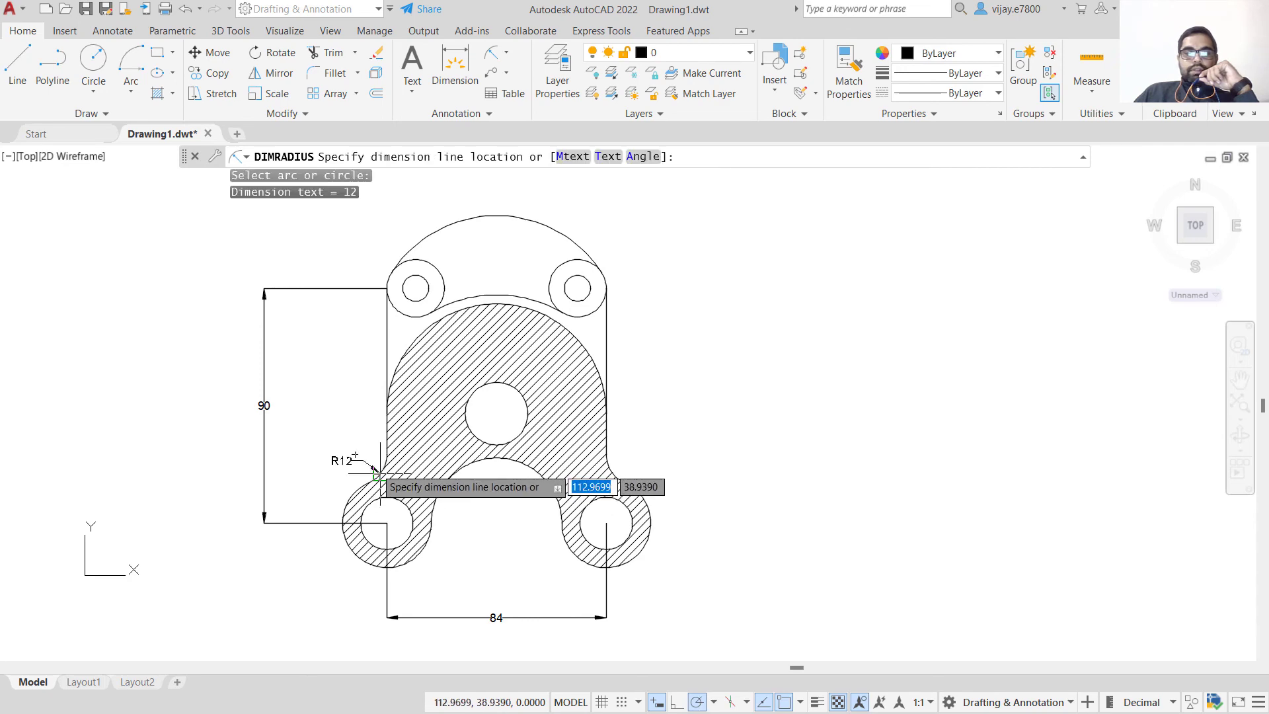
left_click(375, 471)
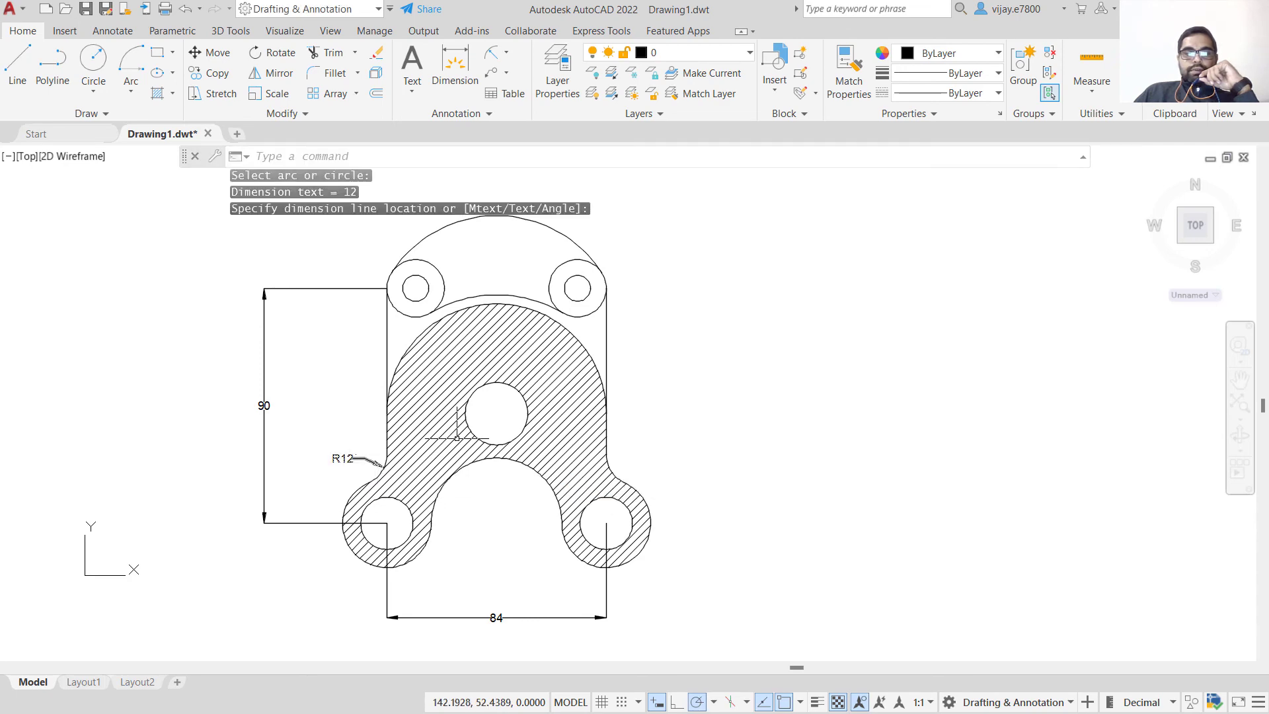
Add radius dimensions to the concave arc between the lower lobes and to the lower-right lobe's outer arc
right_click(496, 483)
left_click(619, 169)
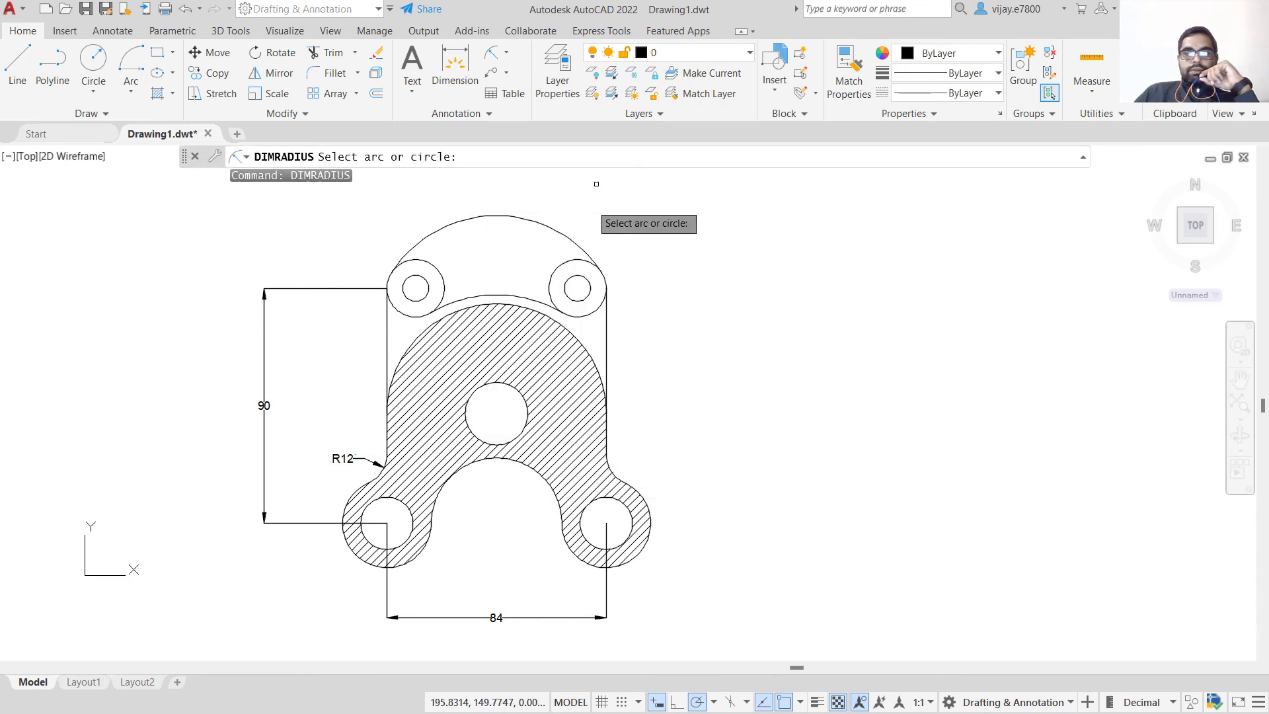
left_click(528, 468)
left_click(518, 490)
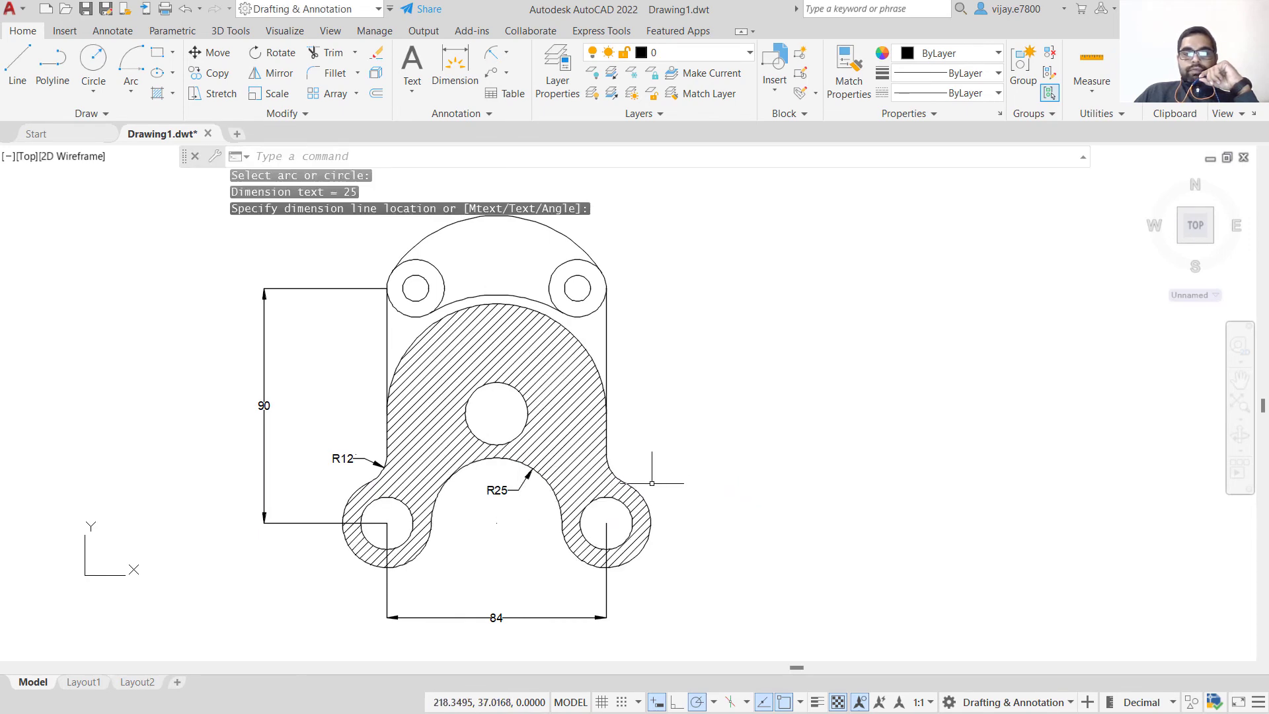
right_click(684, 483)
left_click(733, 166)
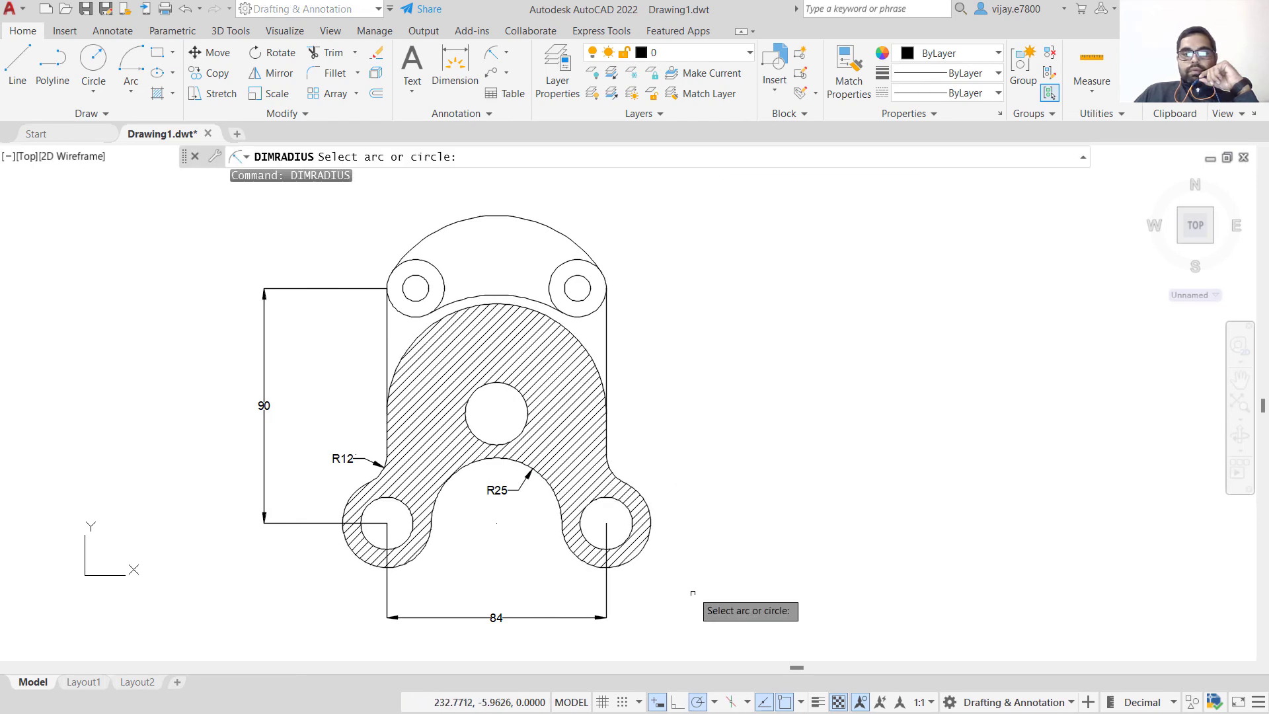
left_click(639, 488)
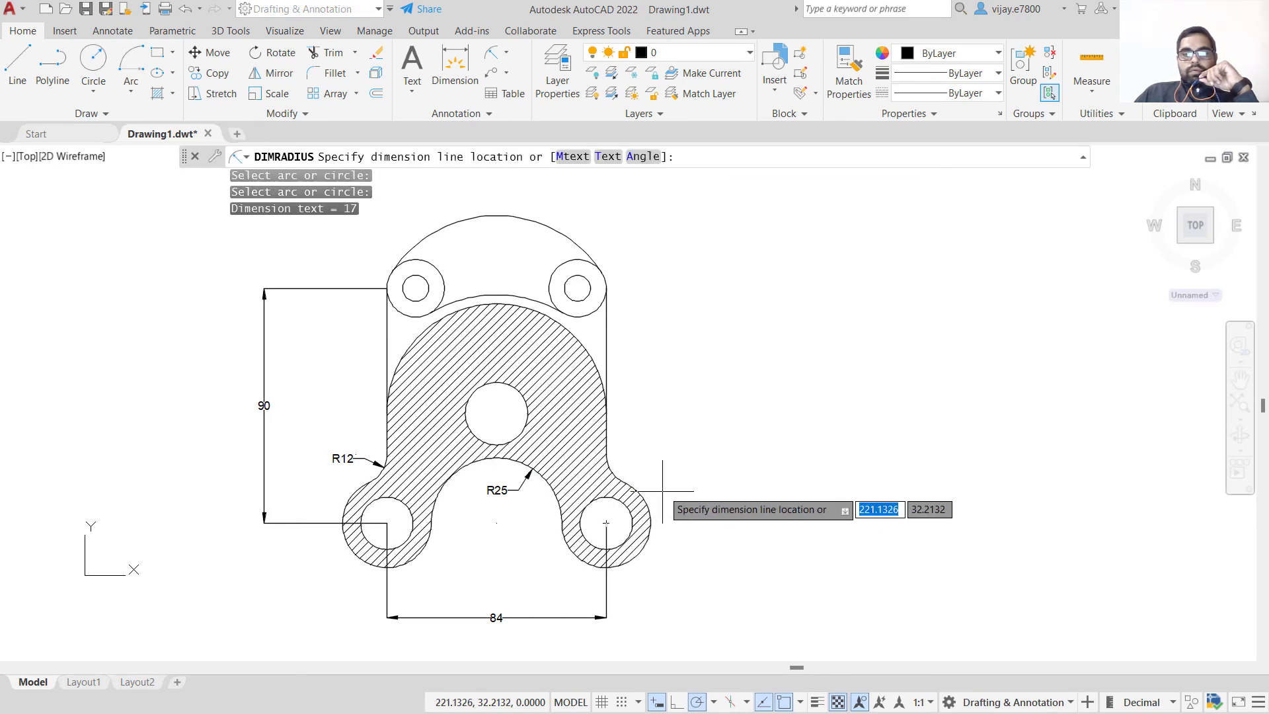
left_click(670, 486)
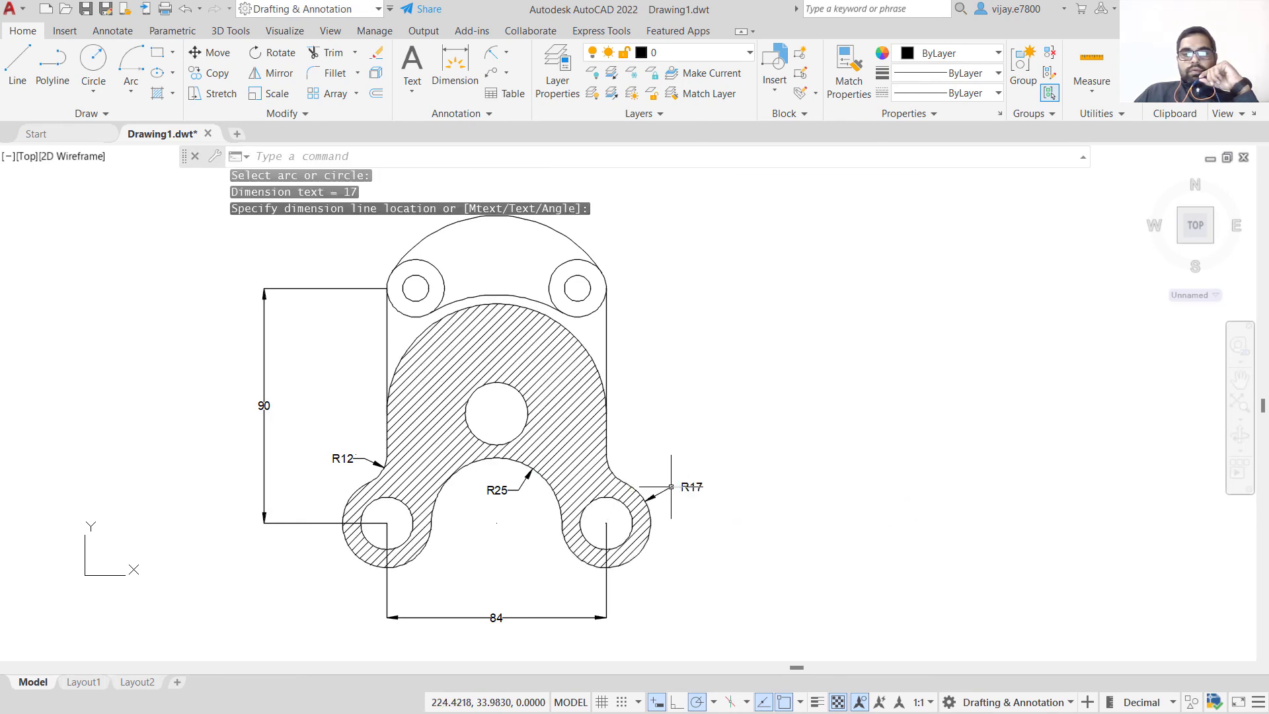
Add radius dimensions to the lower-right and lower-left holes, placing each text outside the profile
right_click(687, 588)
left_click(733, 268)
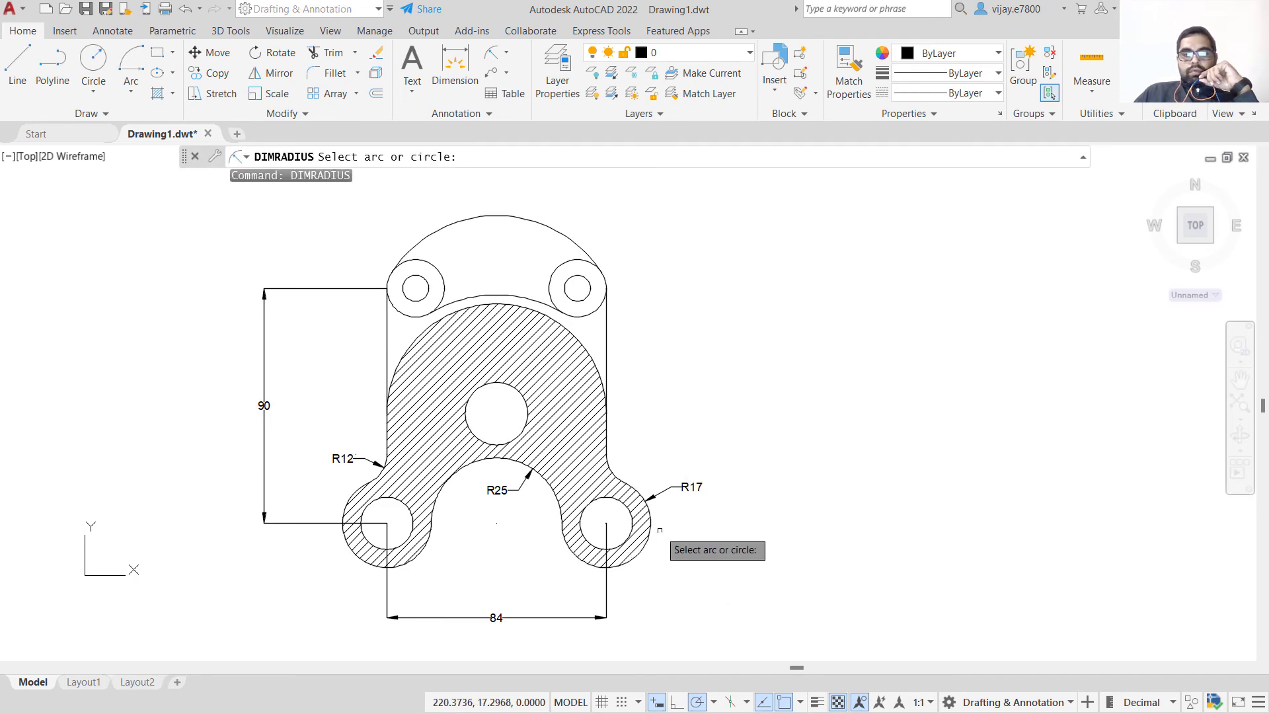
left_click(631, 532)
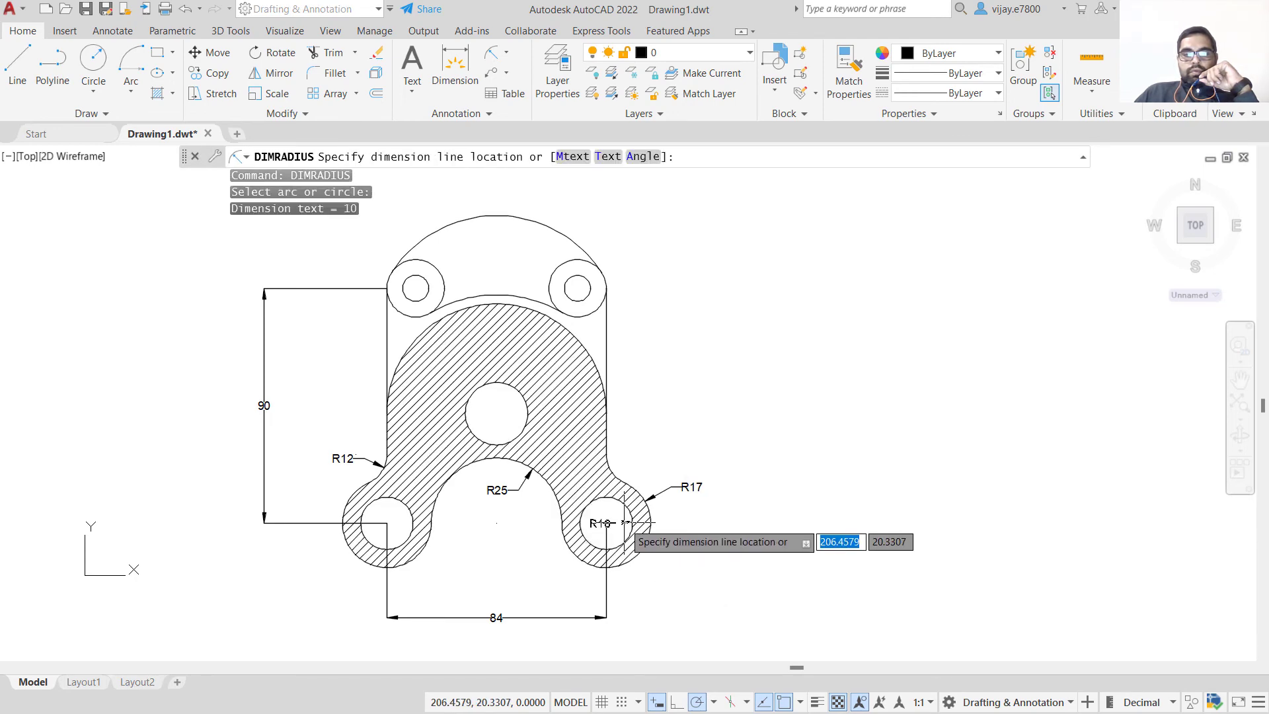
left_click(697, 554)
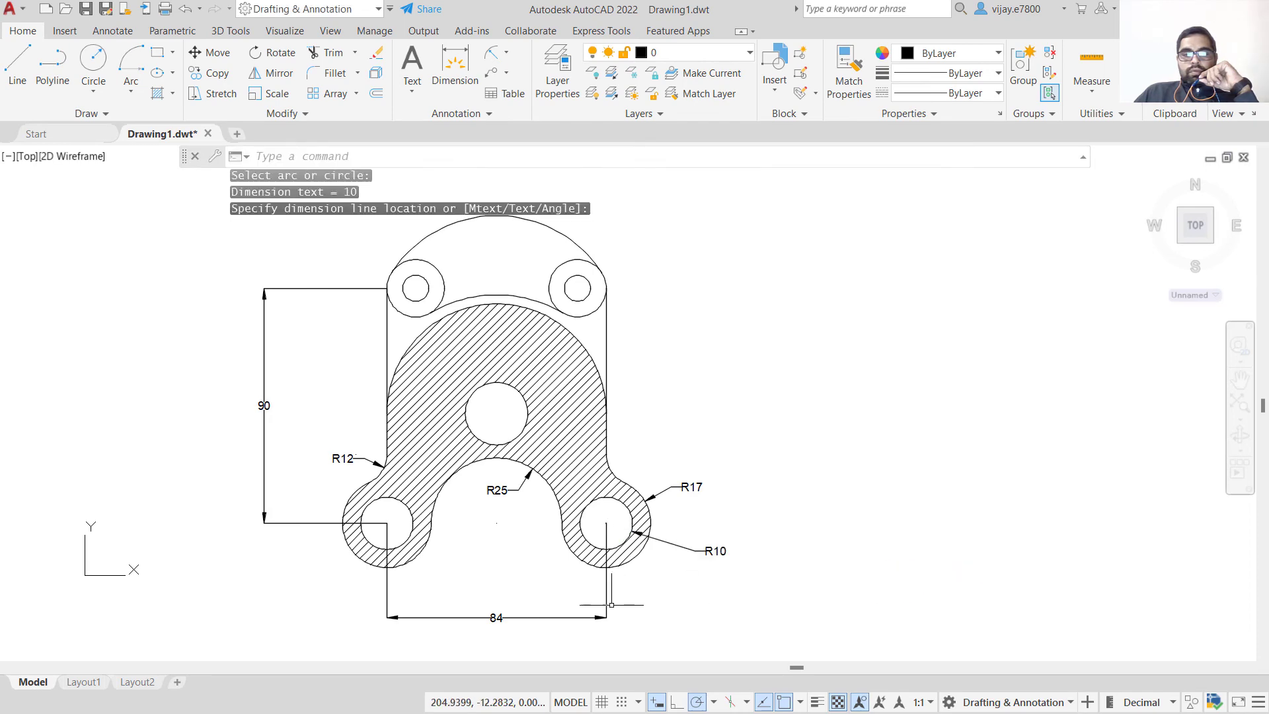
right_click(510, 547)
left_click(587, 227)
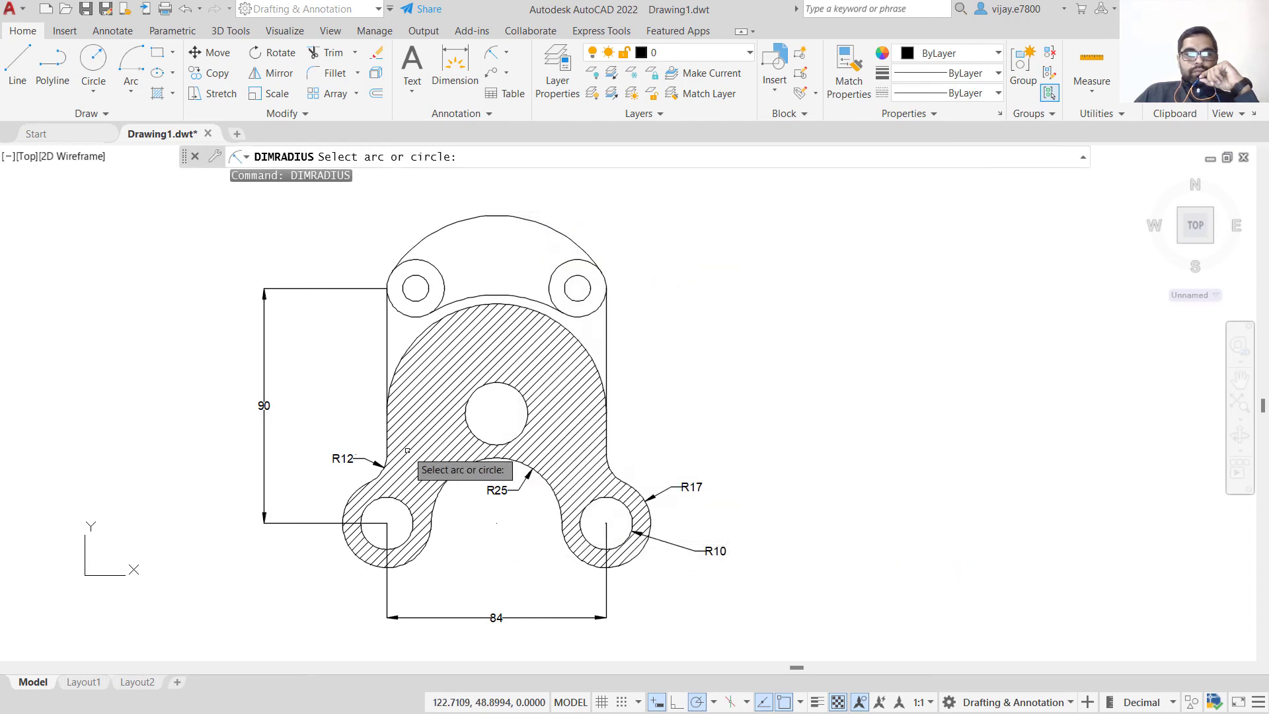
left_click(371, 540)
left_click(300, 562)
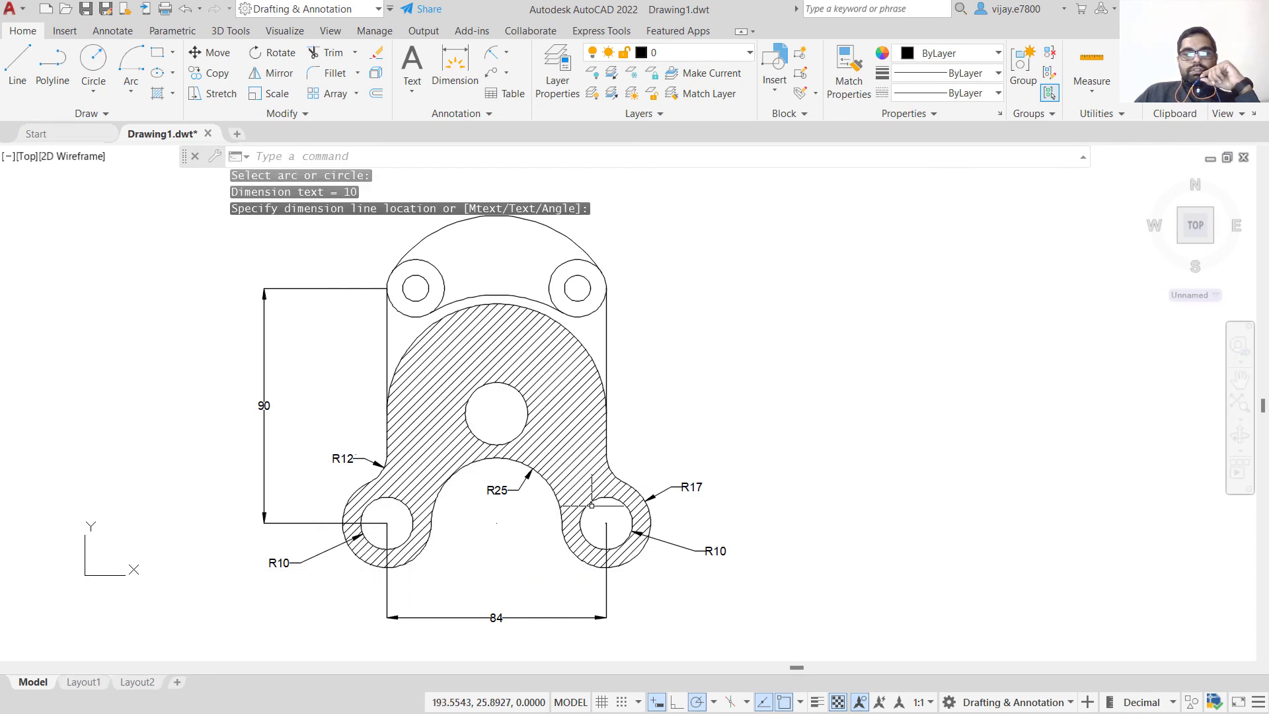
Add radius dimensions to the large arc bounding the hatch and to the outer circle at the profile's upper right
right_click(630, 354)
left_click(680, 363)
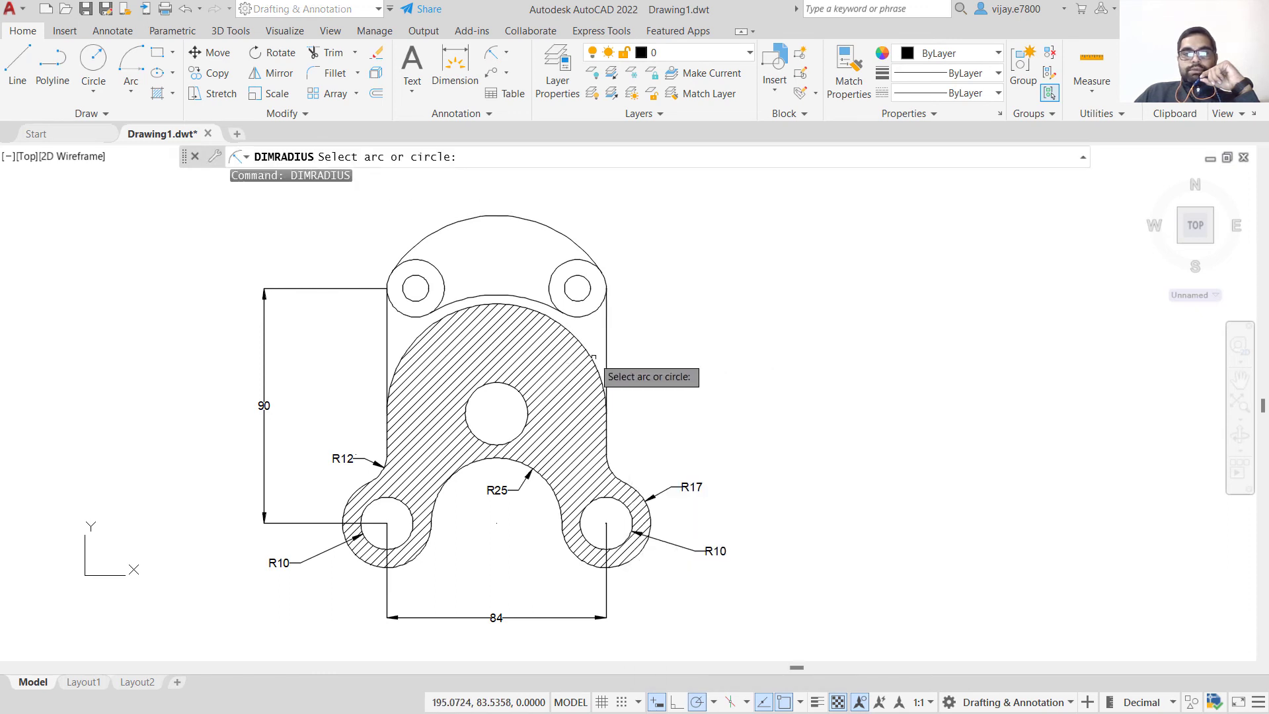
left_click(593, 357)
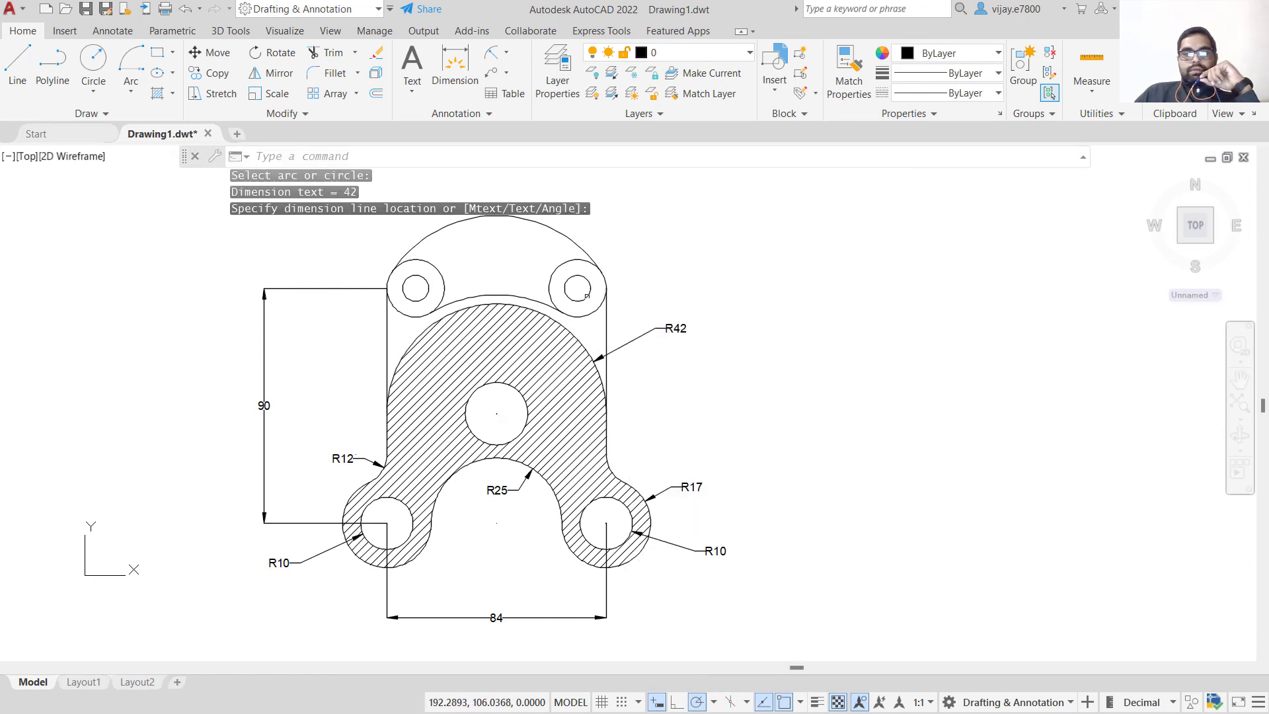
right_click(619, 252)
left_click(636, 258)
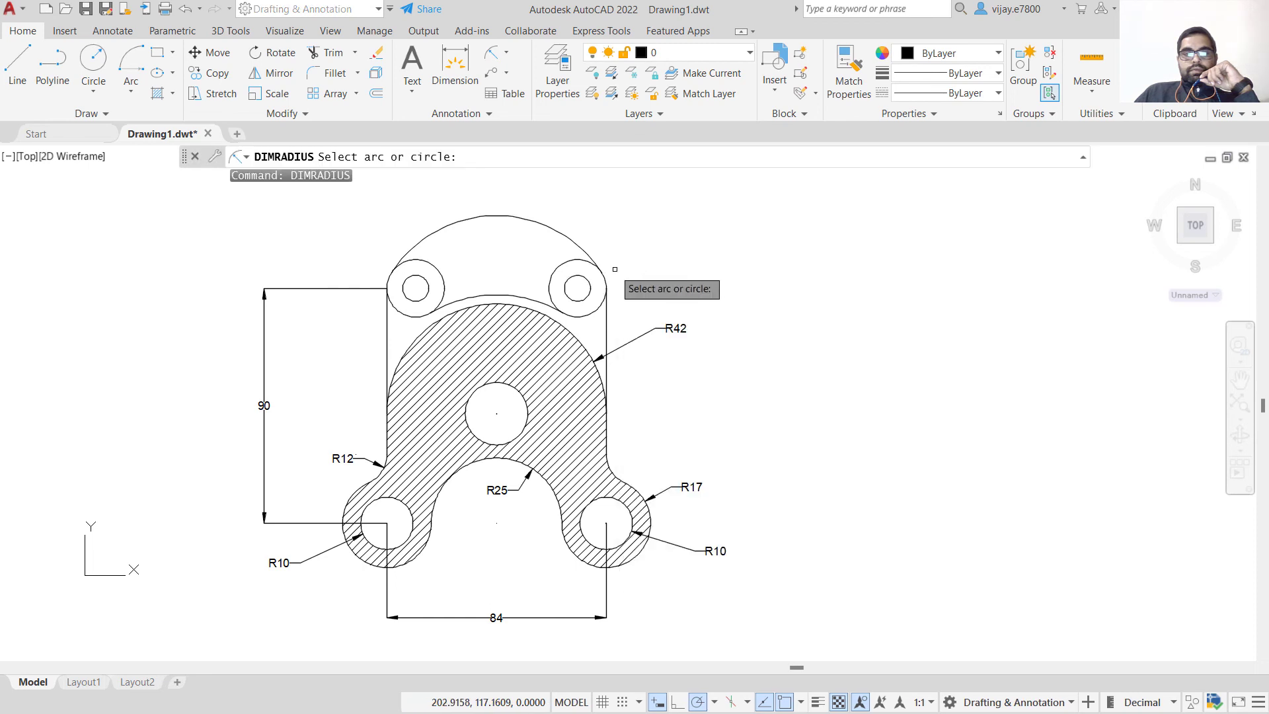
left_click(577, 261)
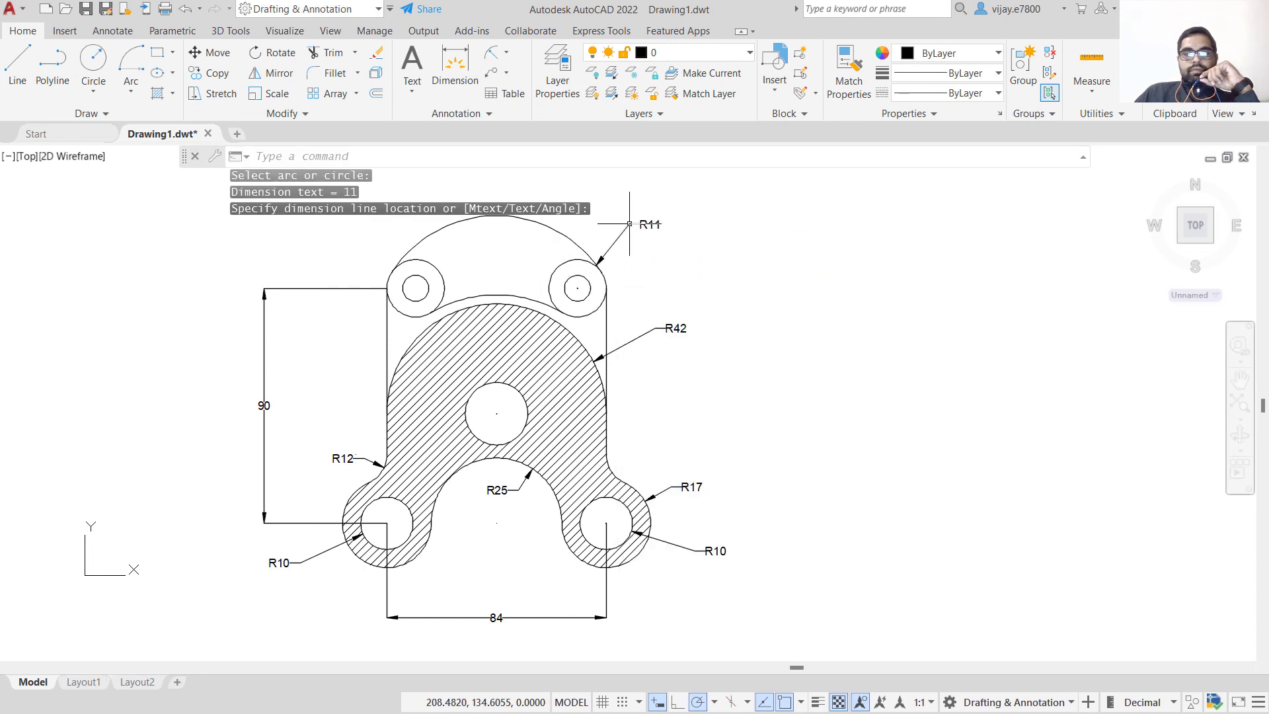
Reposition the upper-right outer circle's radius dimension so its arrow points to the circle's top and its text sits above the profile
left_click(616, 252)
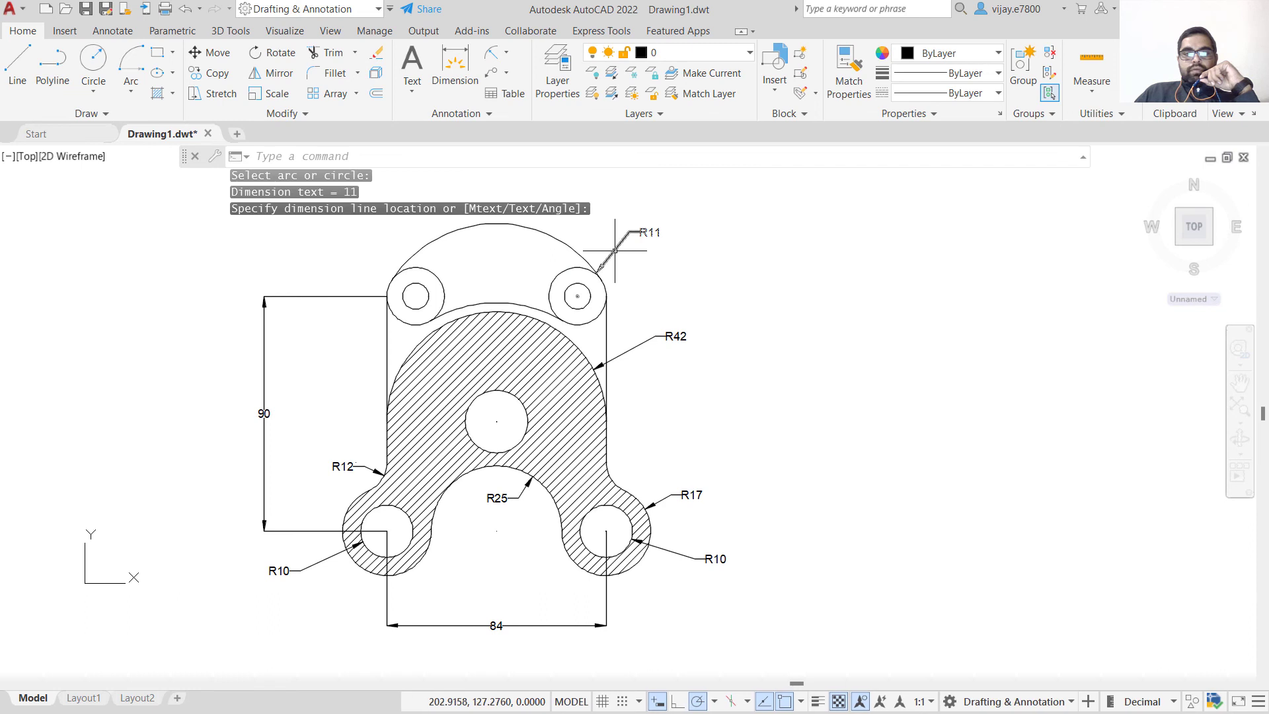
left_click(615, 251)
left_click(596, 273)
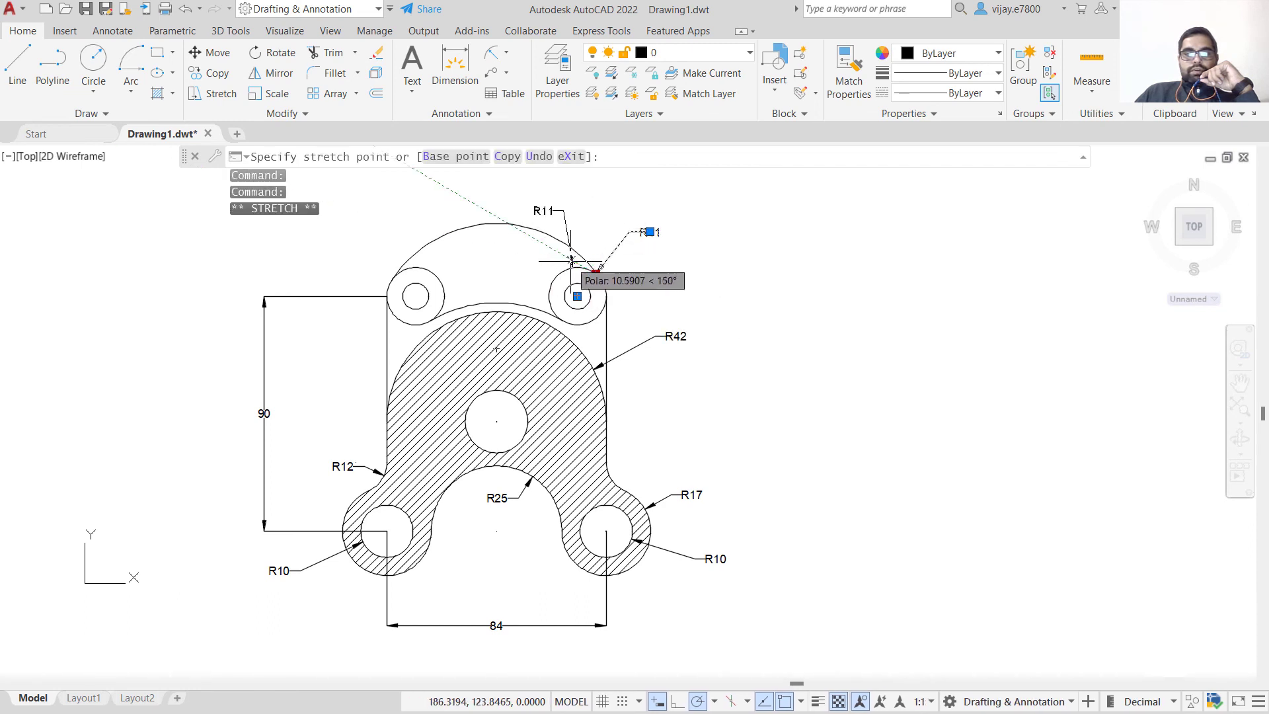
left_click(564, 209)
left_click(627, 251)
left_click(629, 251)
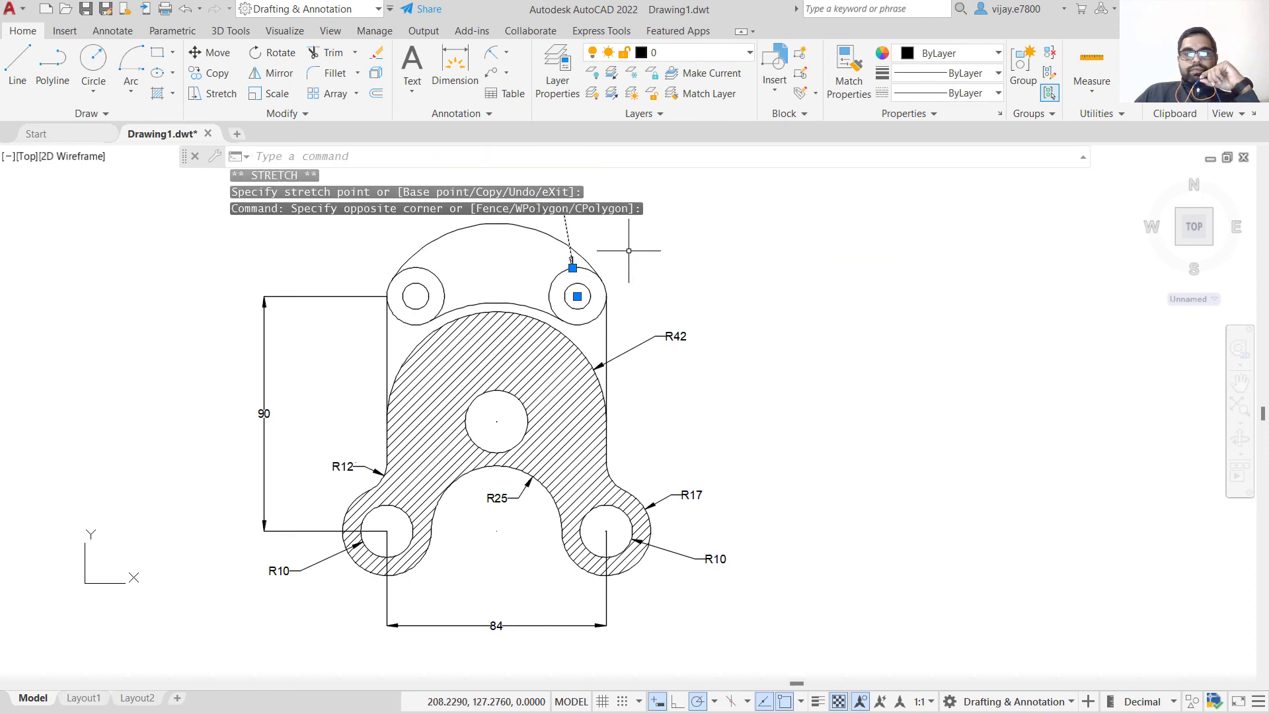
Add radius dimensions to the profile's topmost arc and to the arc just above the hatch, placing both texts above the profile
right_click(632, 250)
left_click(707, 223)
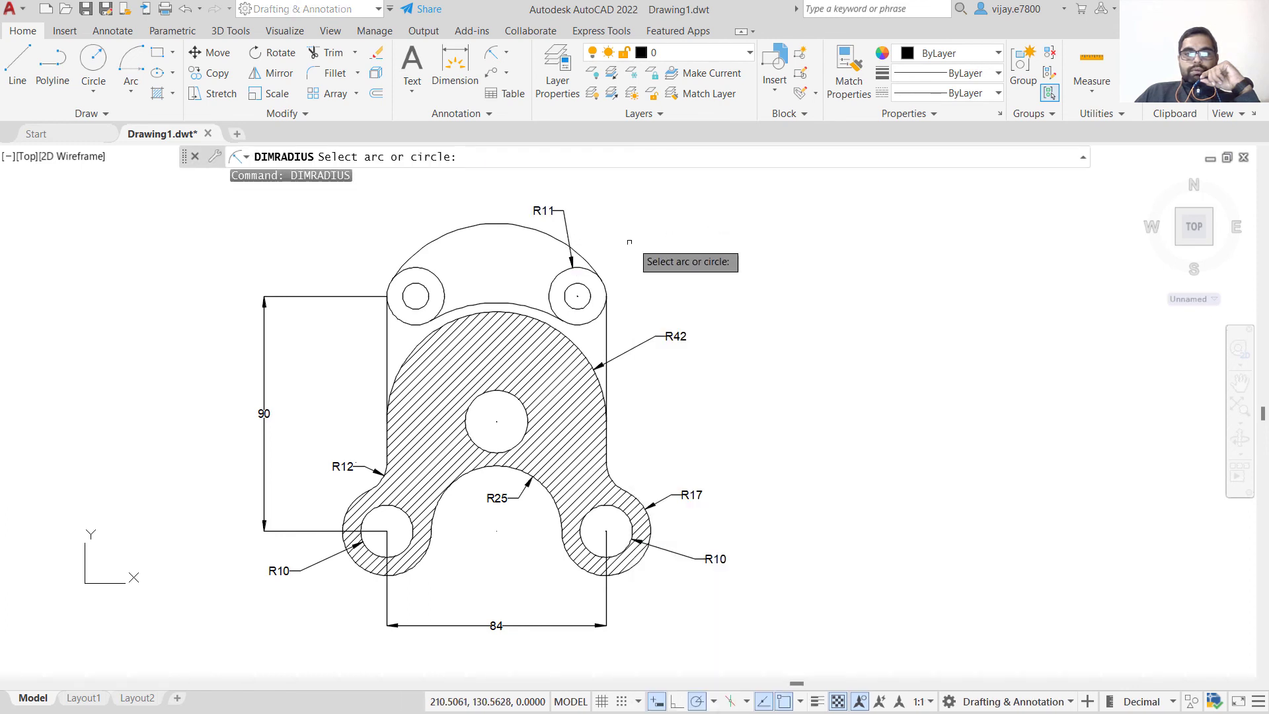
left_click(484, 226)
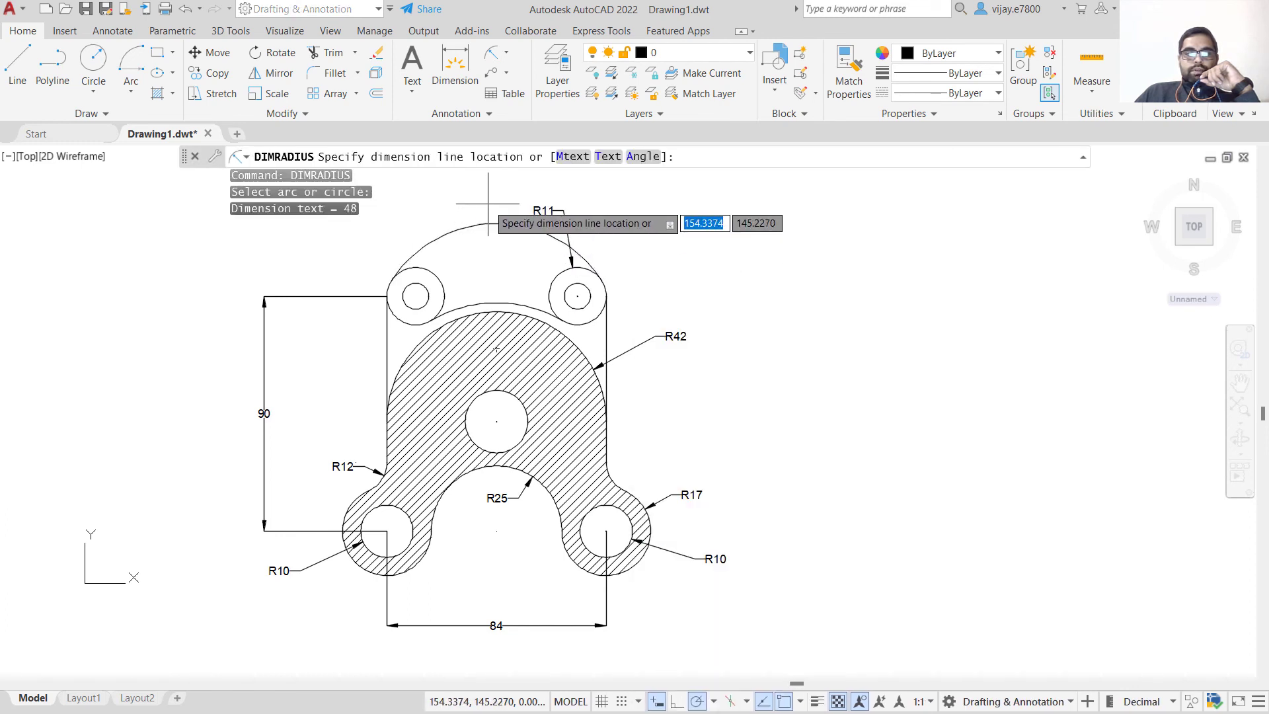
left_click(473, 218)
right_click(366, 252)
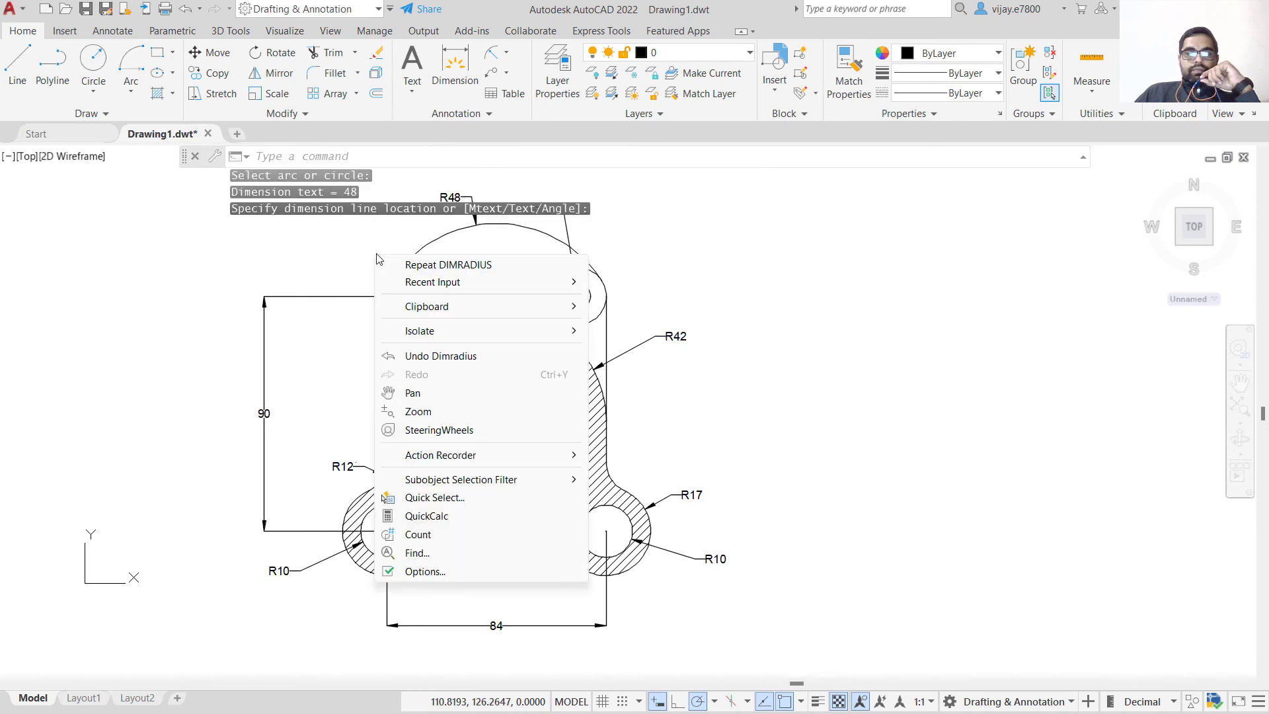
left_click(403, 263)
left_click(478, 299)
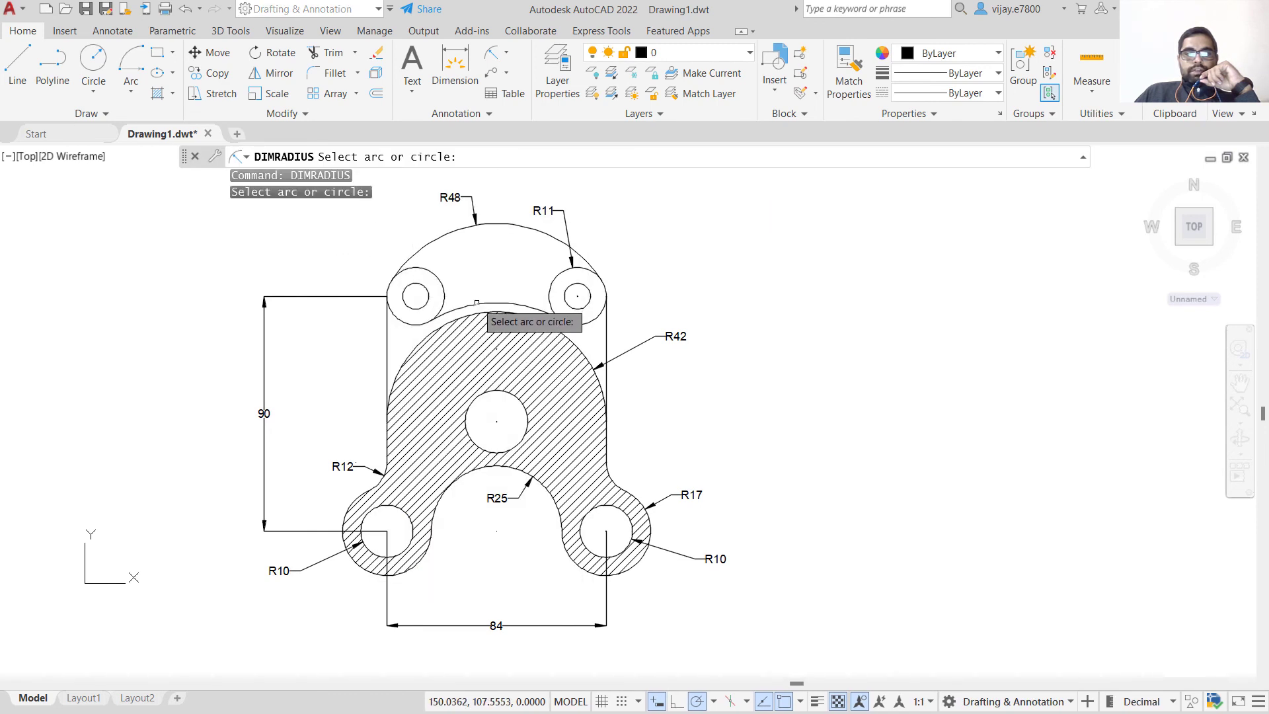
left_click(486, 305)
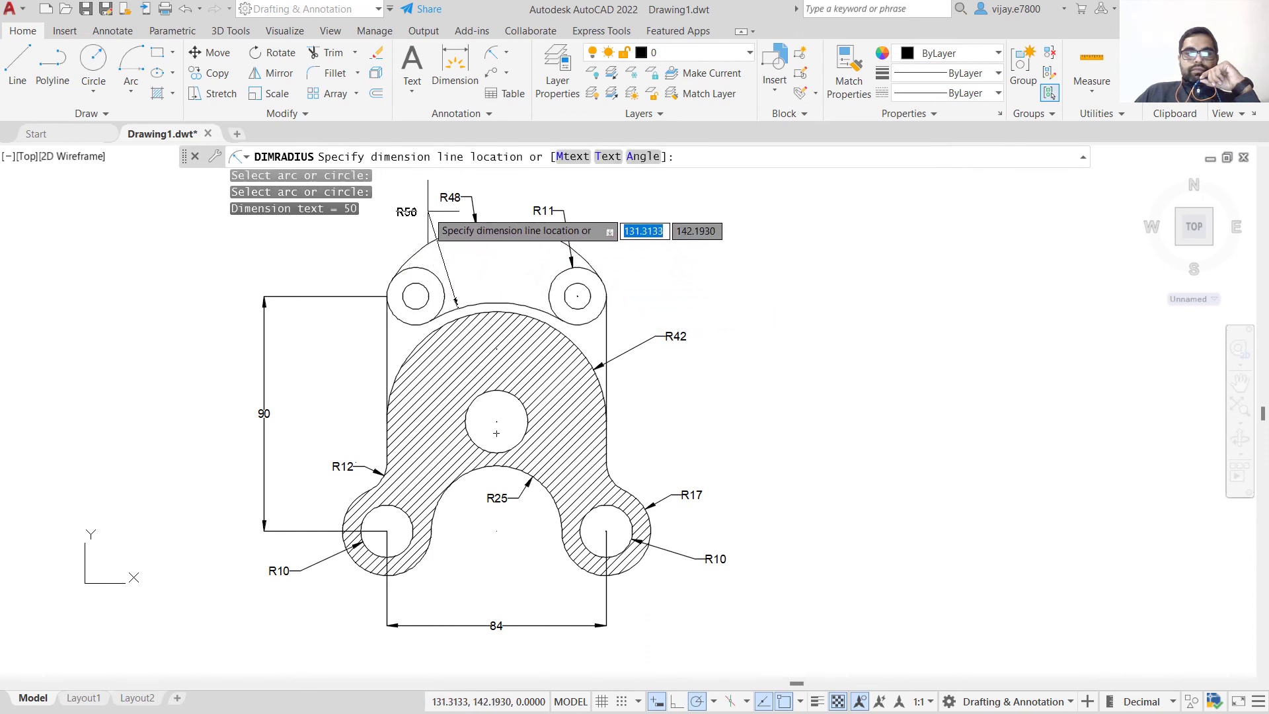
left_click(430, 219)
Add a radius dimension to the small upper-left hole, placing its text outside the profile's upper left
right_click(383, 264)
left_click(413, 271)
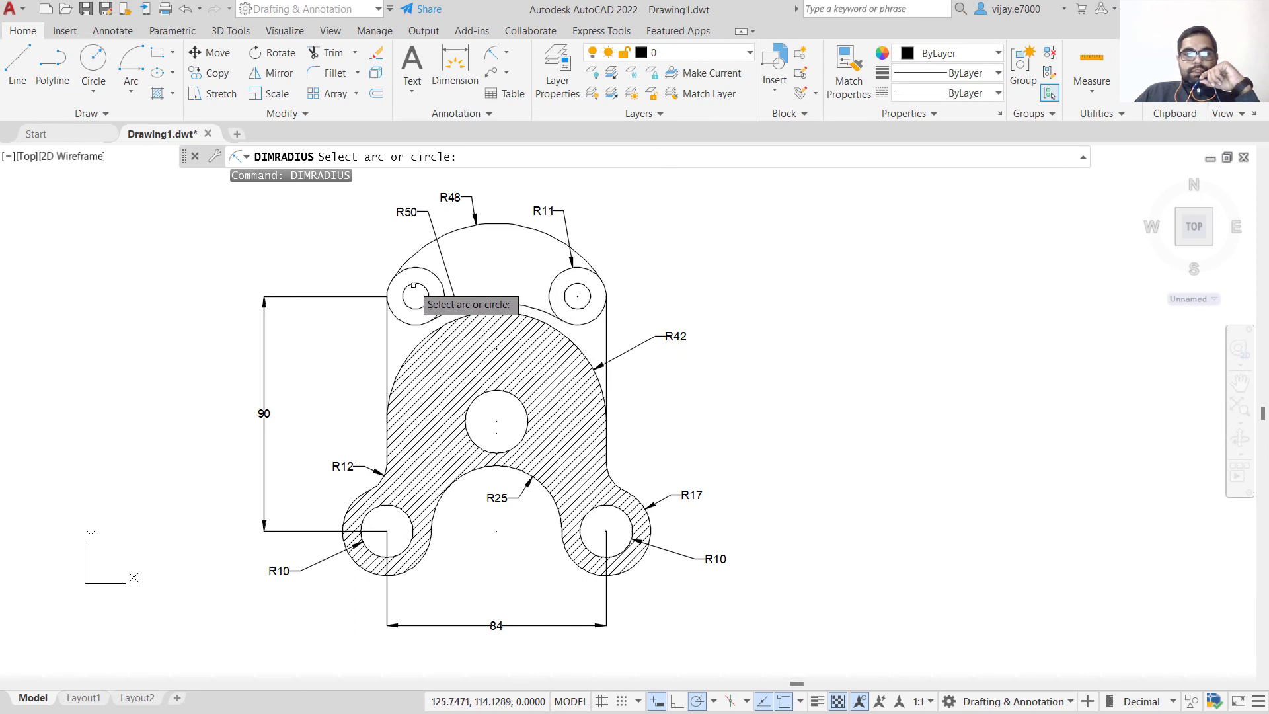
left_click(413, 283)
left_click(360, 250)
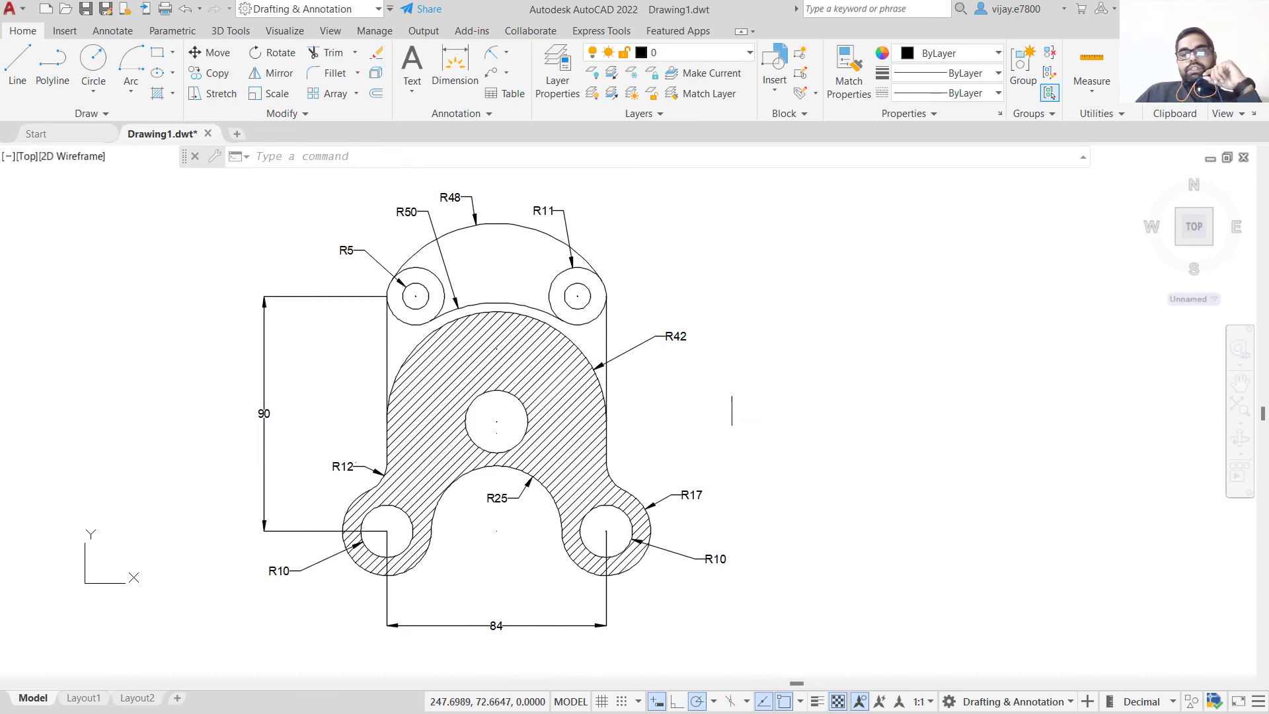
Select all radius and linear dimensions in the drawing using Select Similar on one radius dimension and on the bottom linear dimension
left_click(732, 392)
left_click(662, 314)
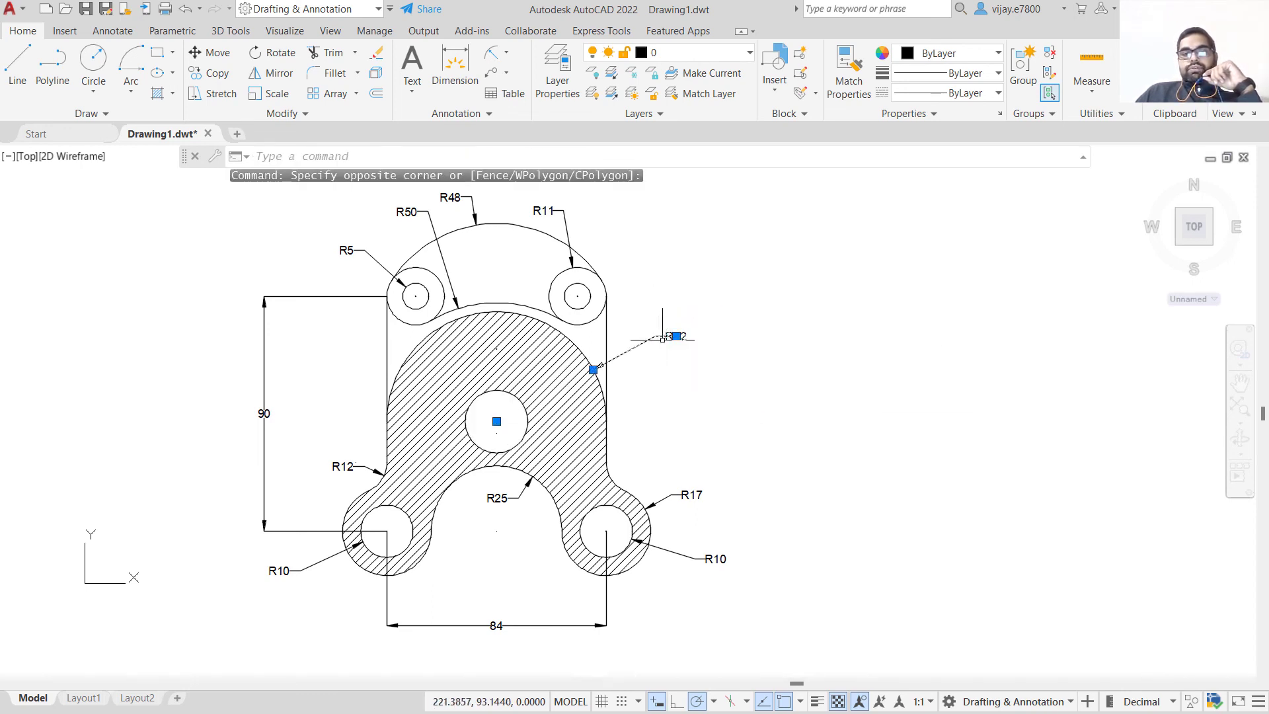
right_click(659, 337)
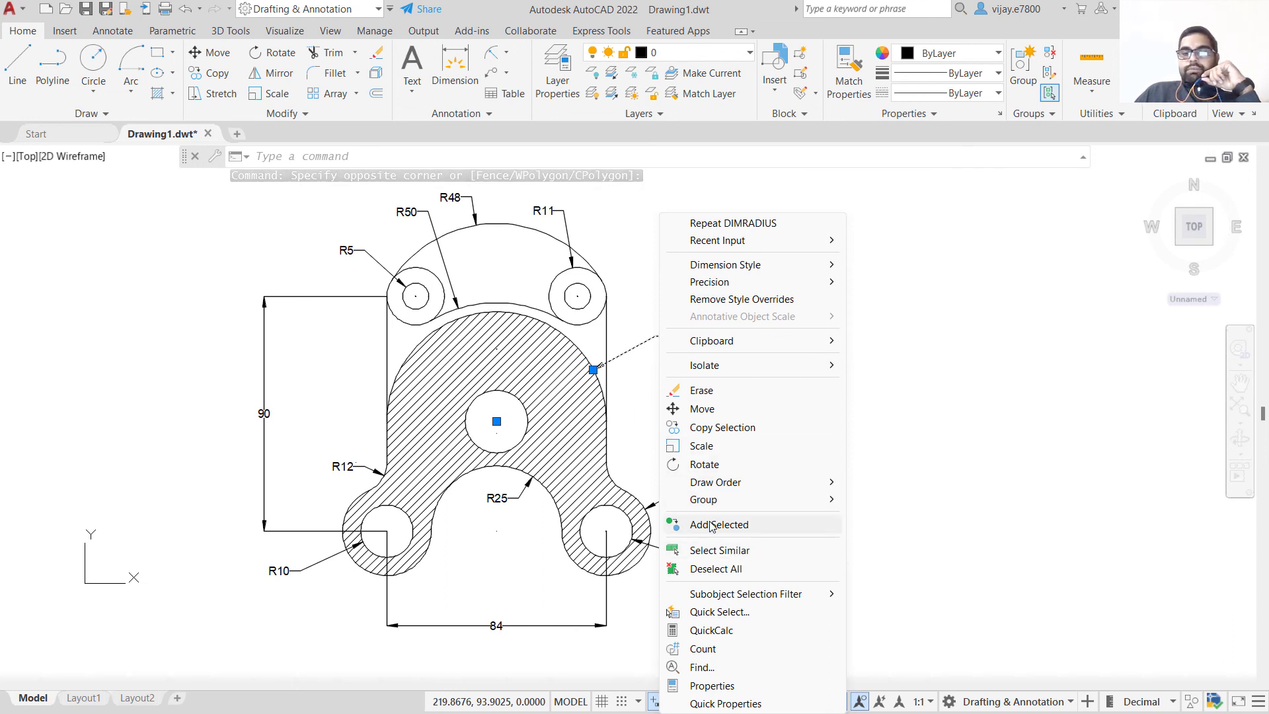
left_click(724, 553)
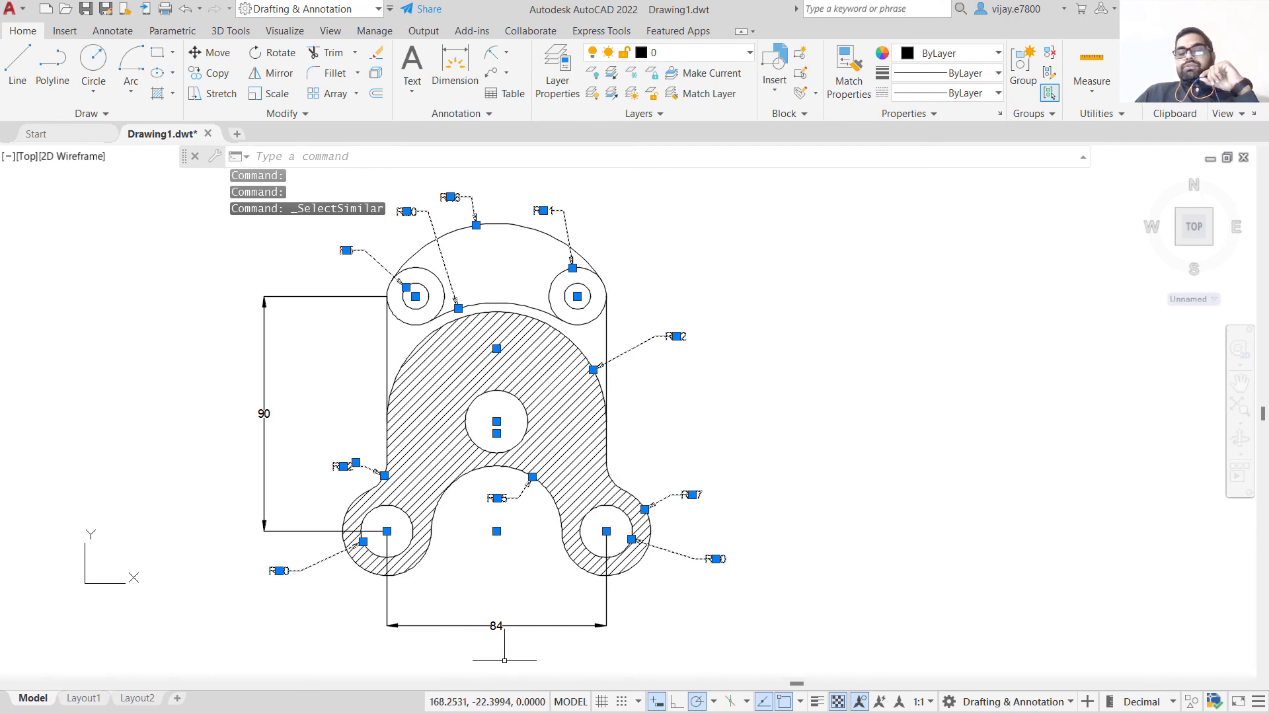
left_click(495, 623)
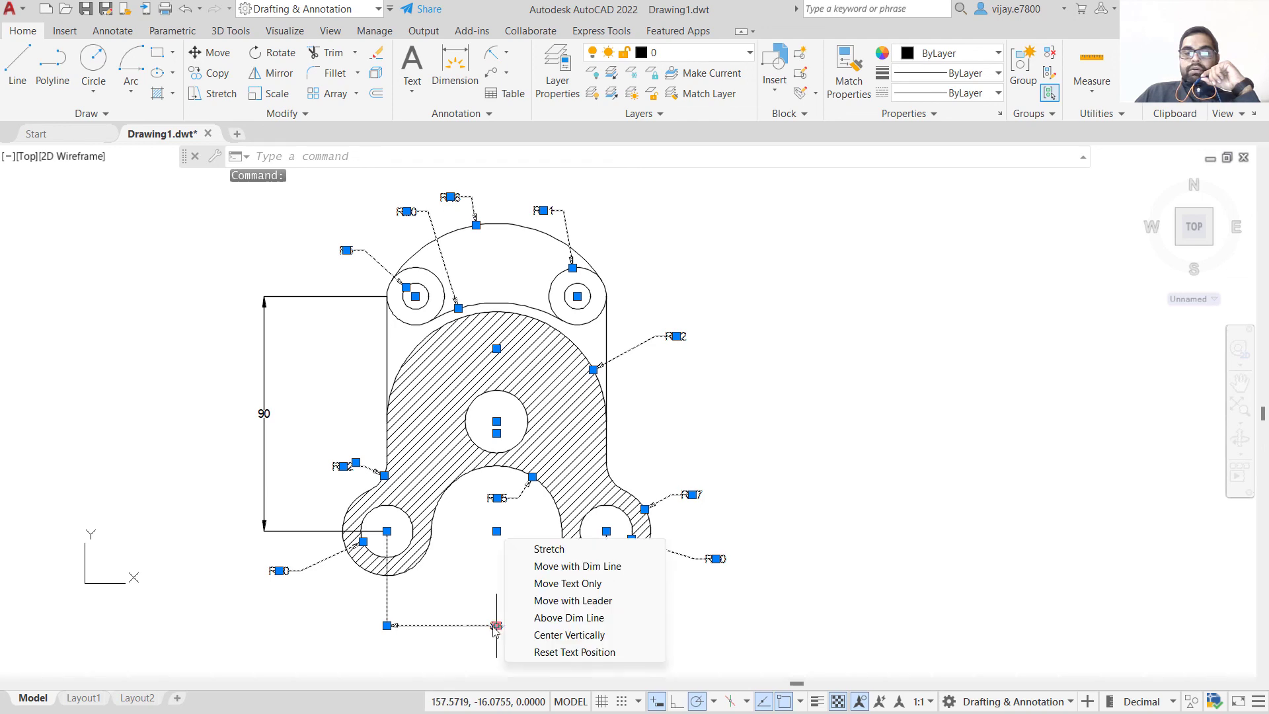
right_click(496, 624)
left_click(551, 464)
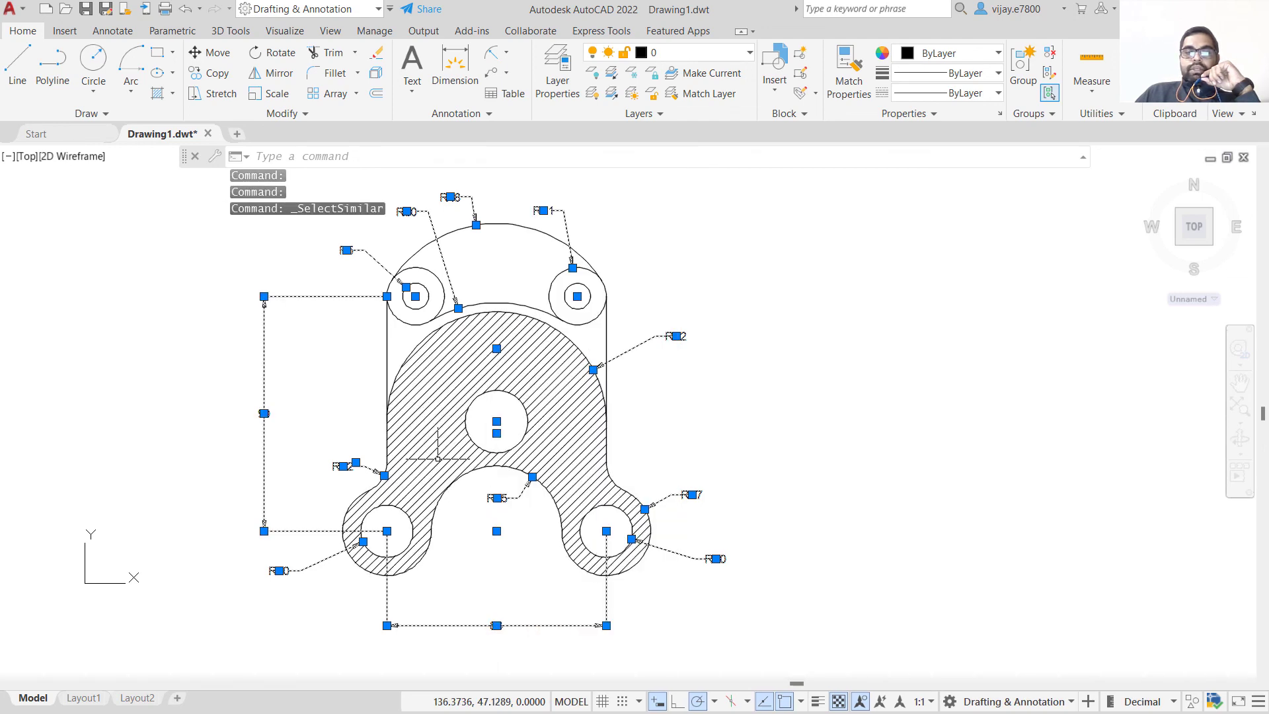
Set the colour of all selected dimensions to red 205,32,39 and clear the selection
left_click(938, 53)
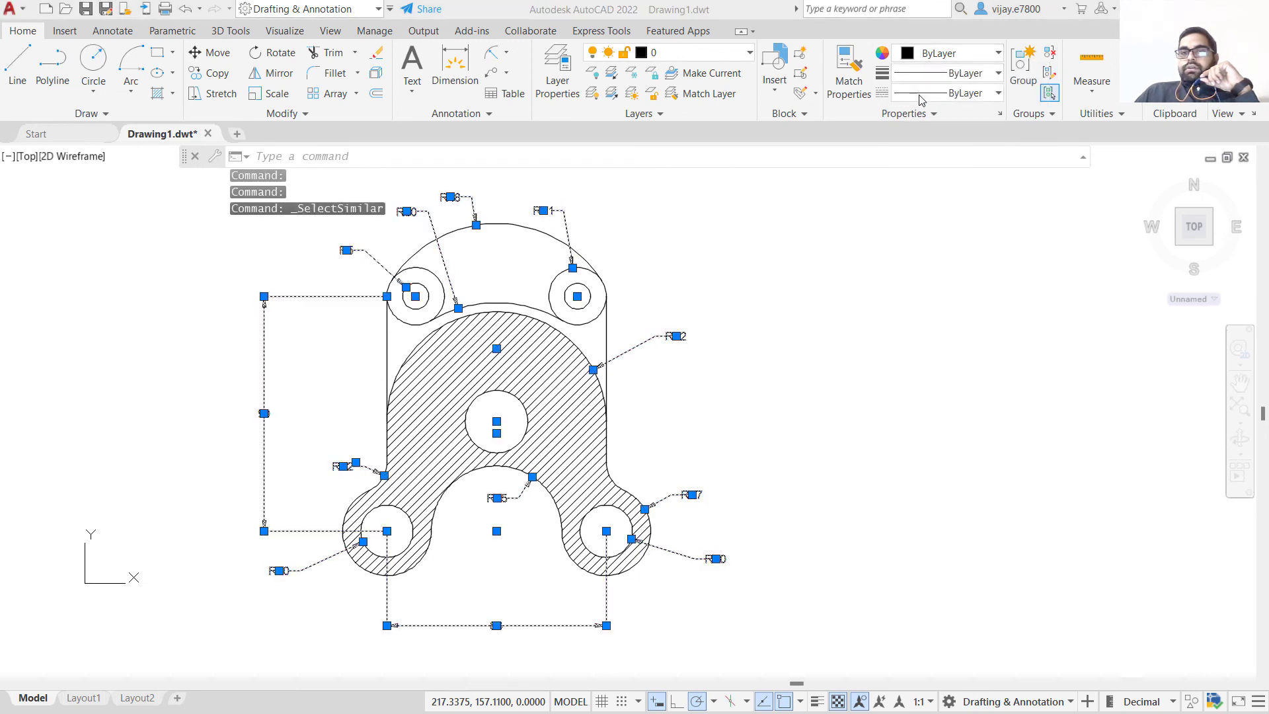
left_click(940, 53)
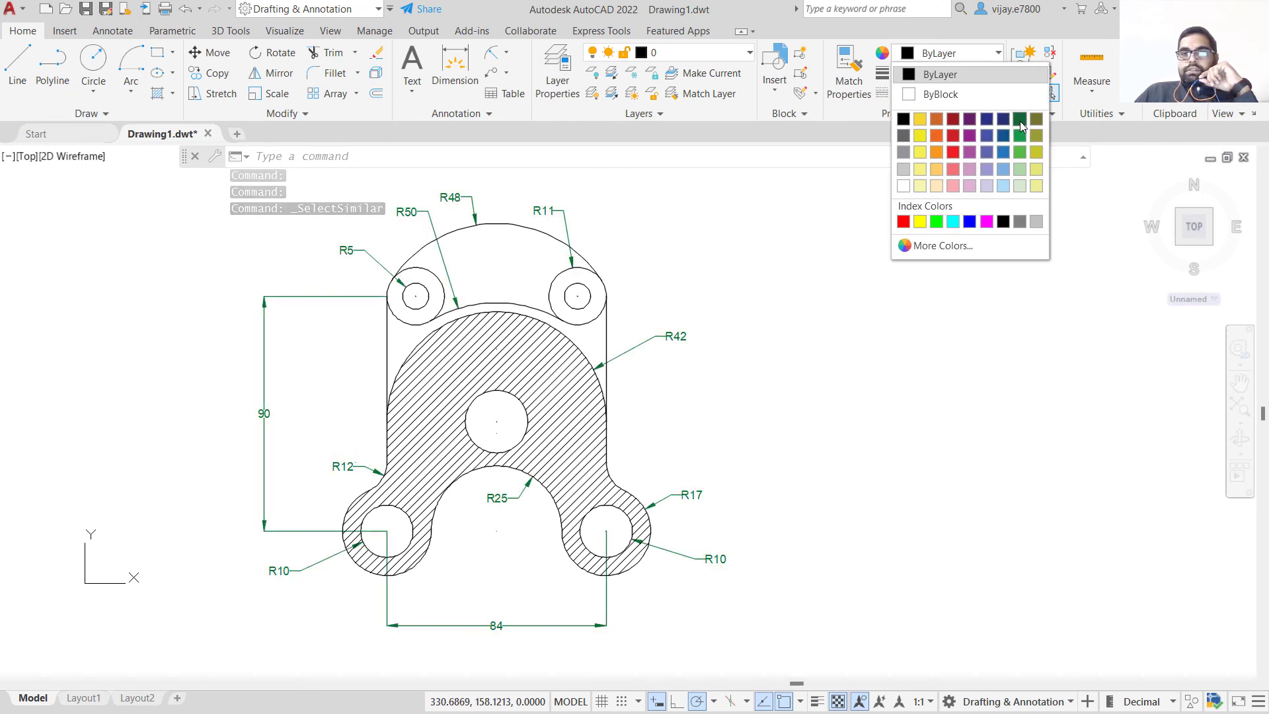
left_click(953, 137)
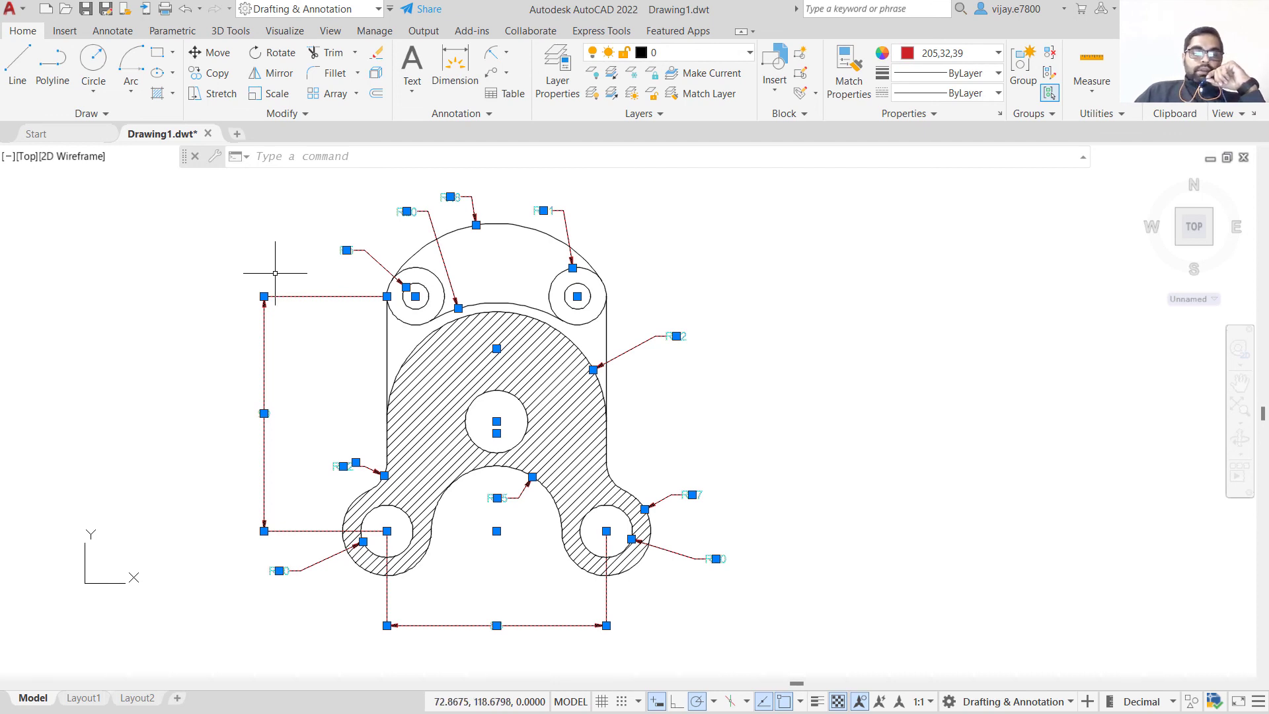
key("Escape")
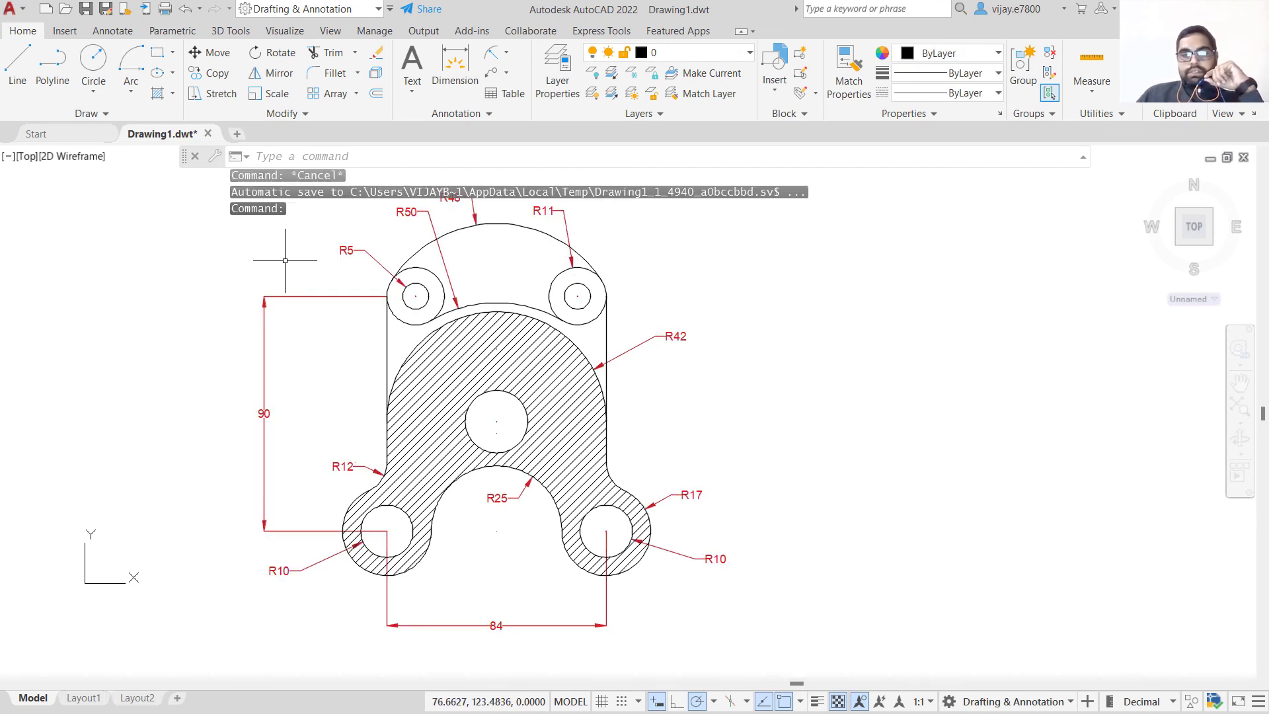